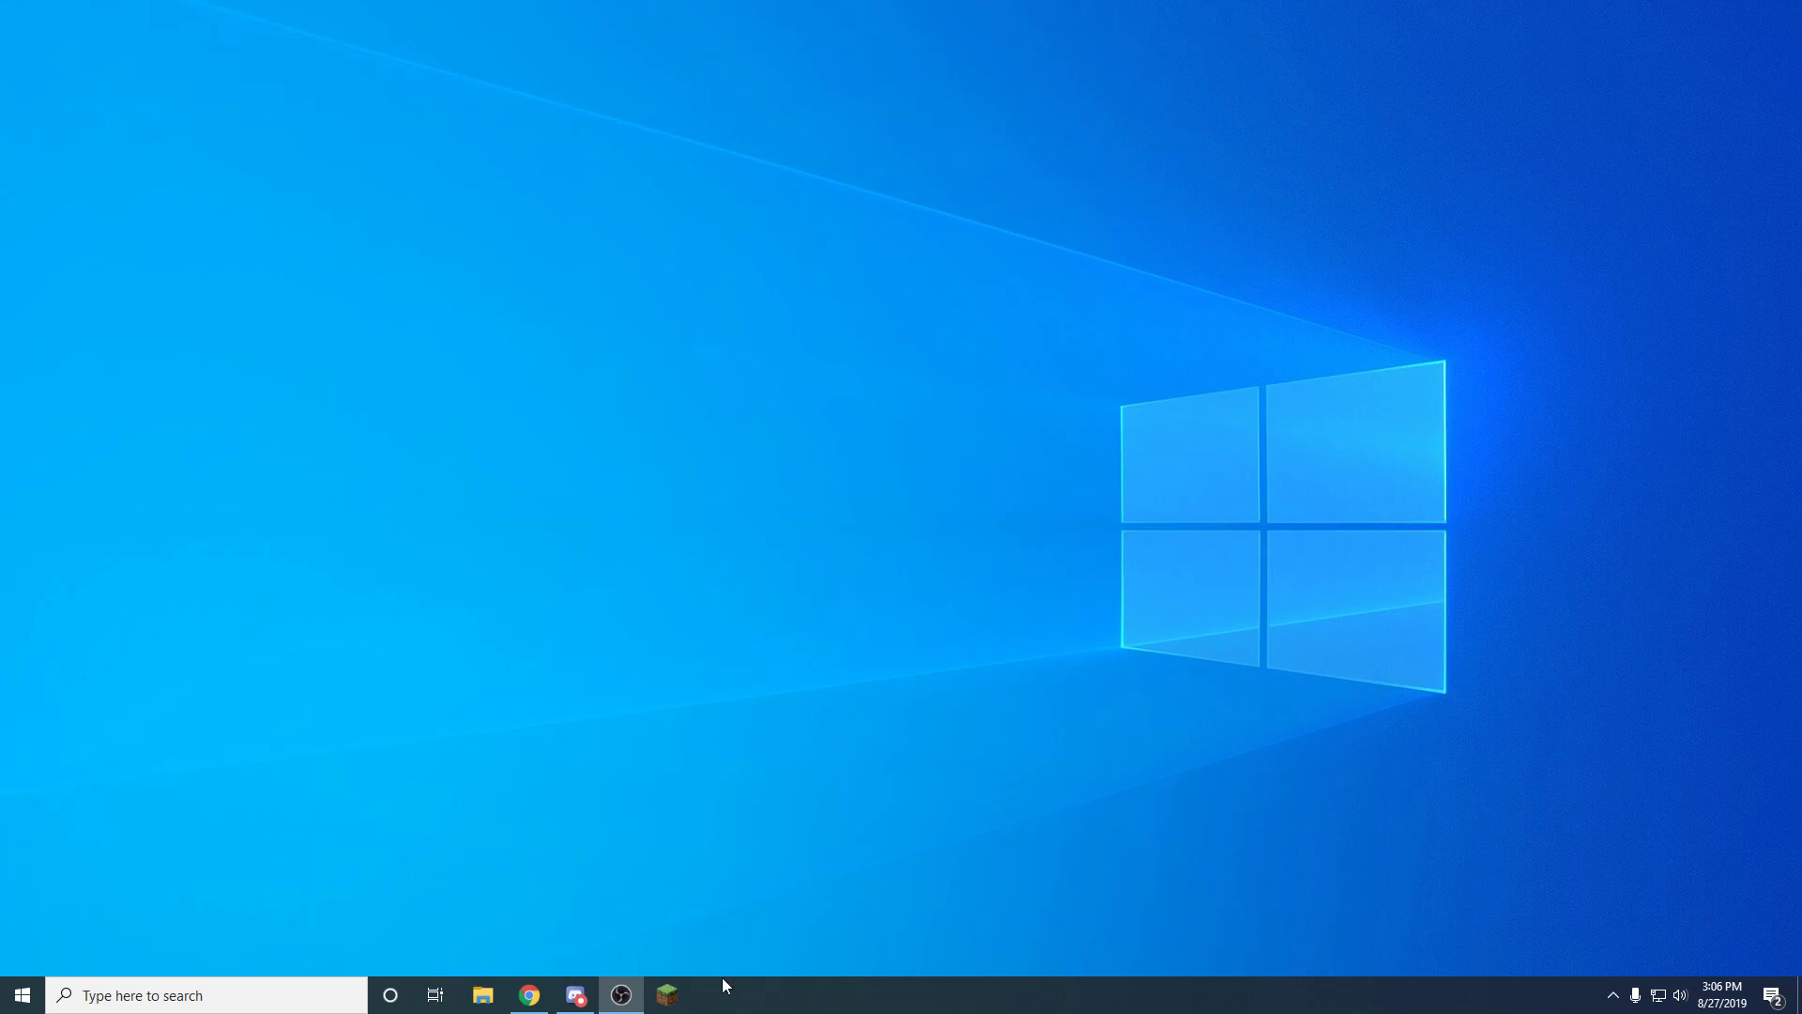
Open the Minecraft Launcher and create a new Java Edition installation using release 1.12.2, leaving it unnamed
click(667, 997)
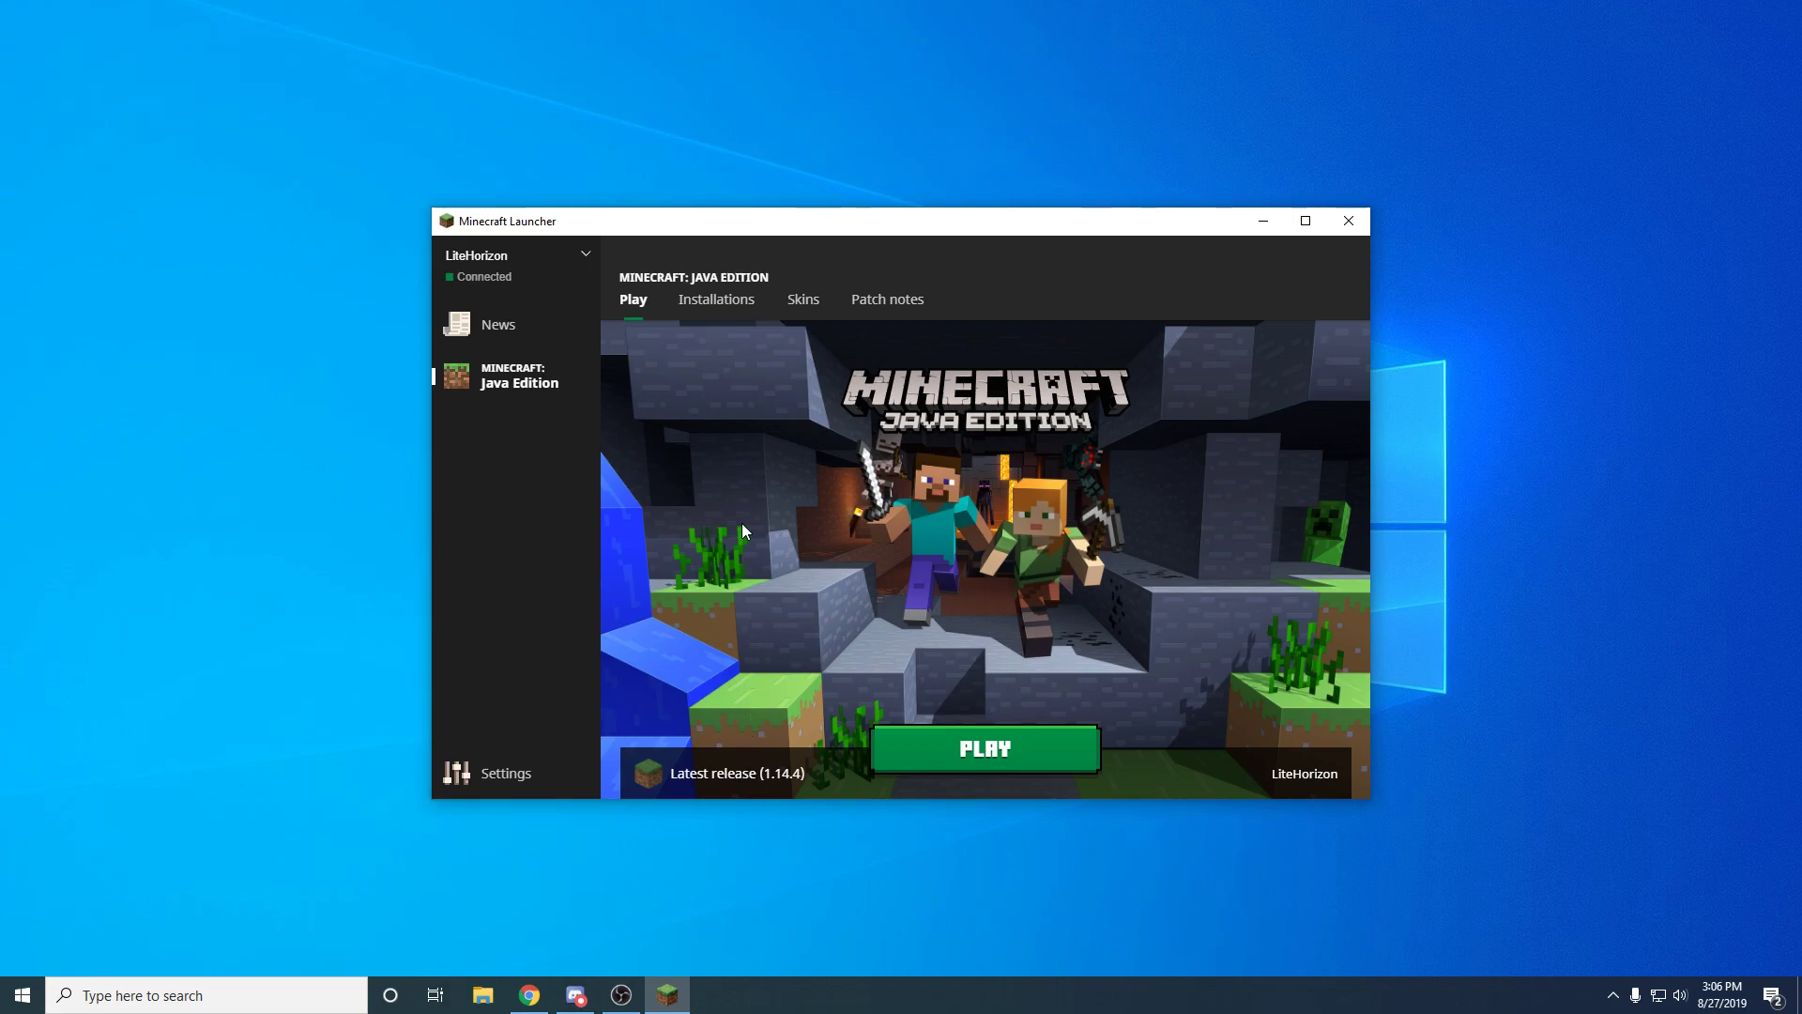
click(714, 302)
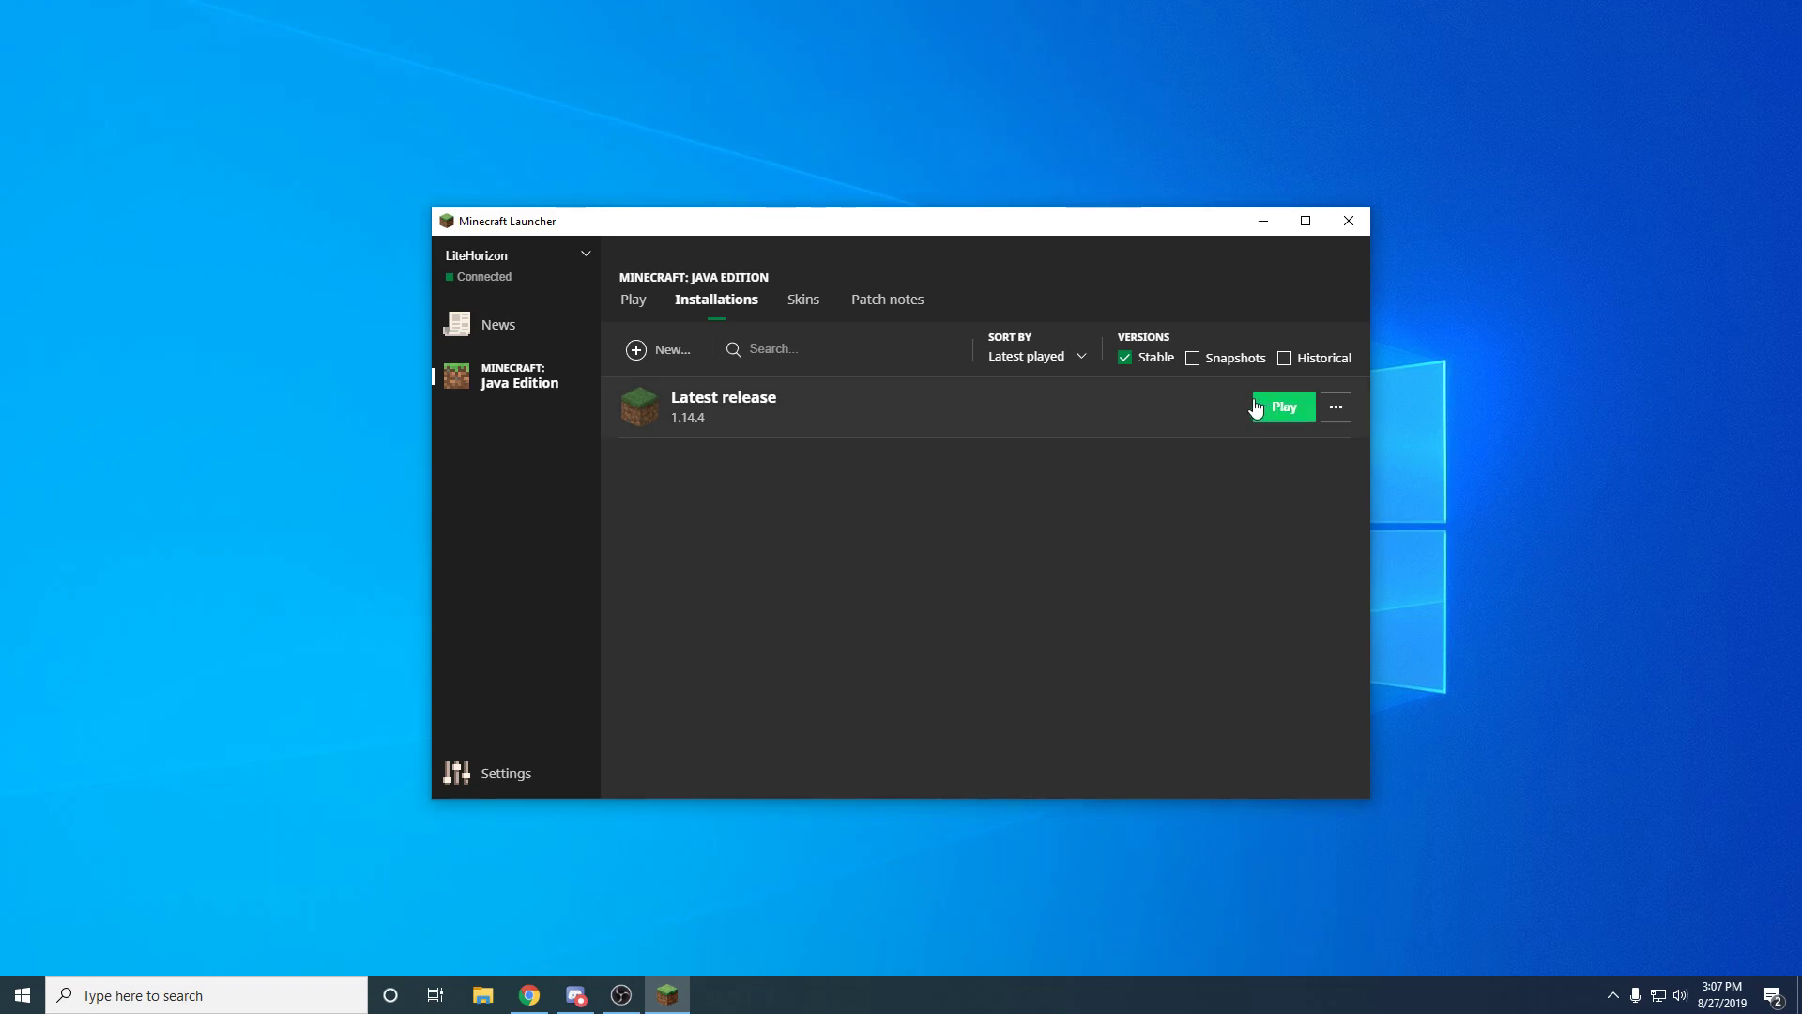
mouse_move(824, 396)
click(661, 350)
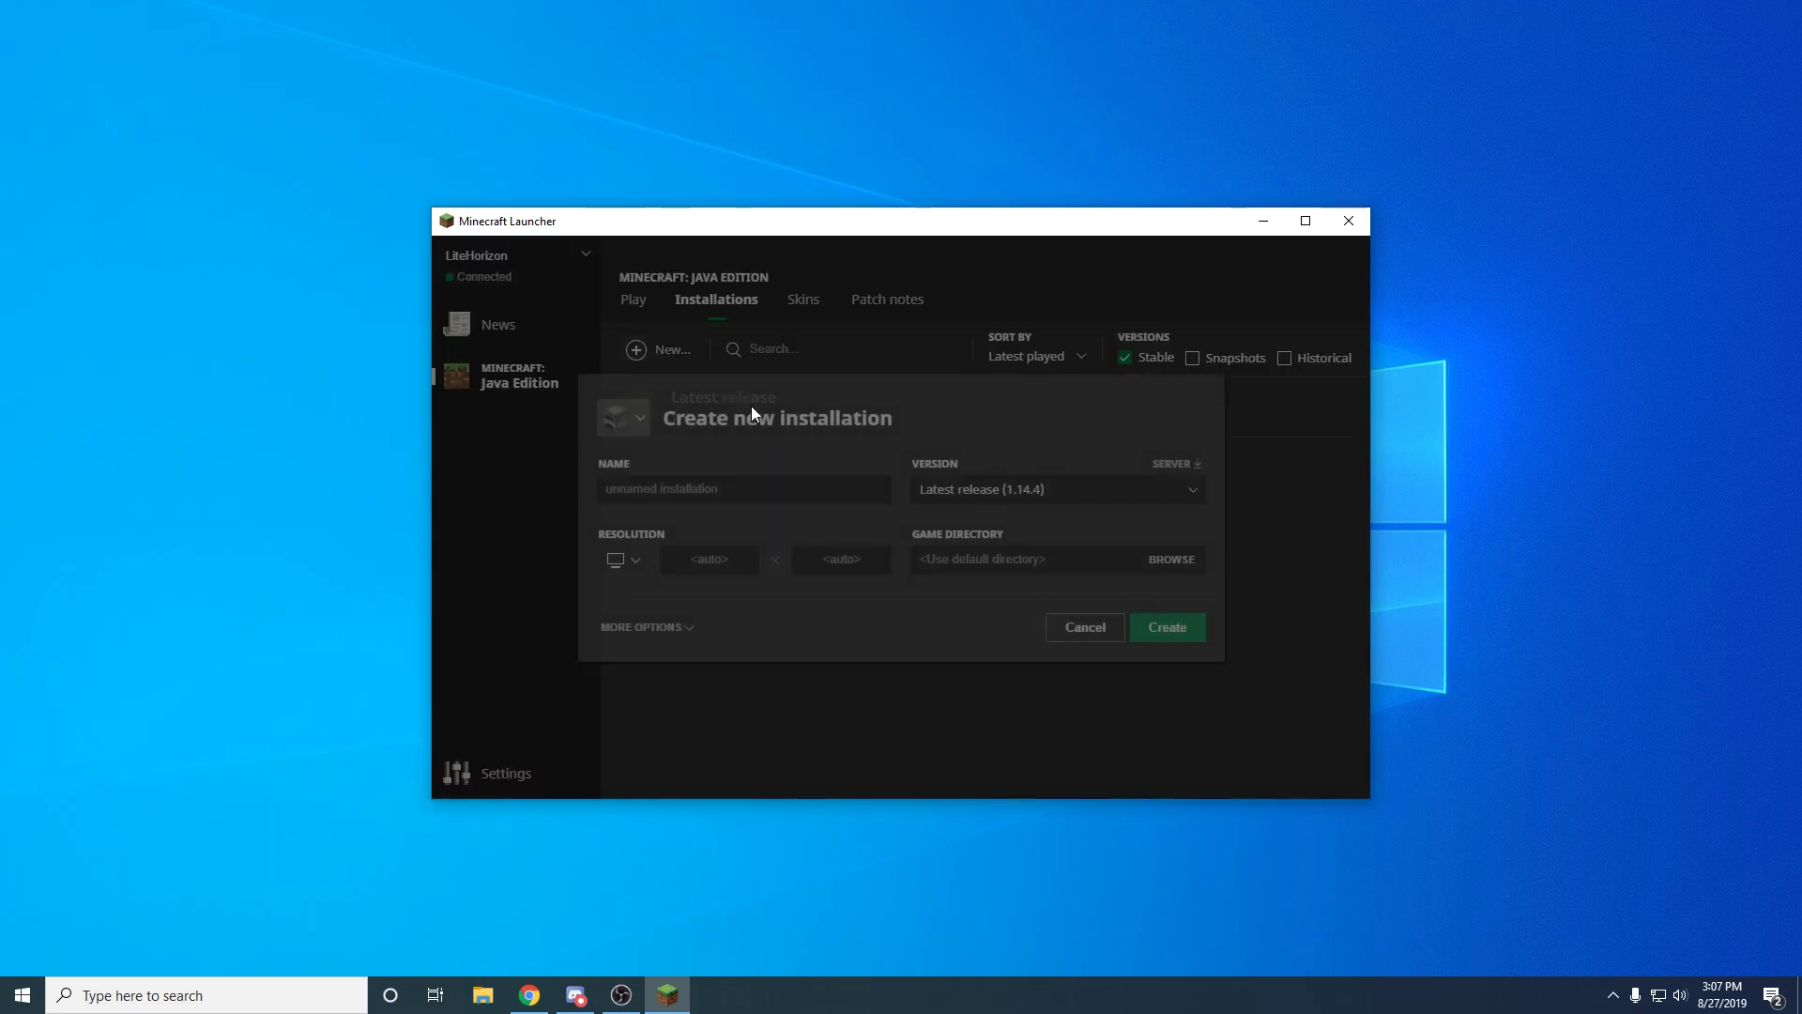
click(1190, 492)
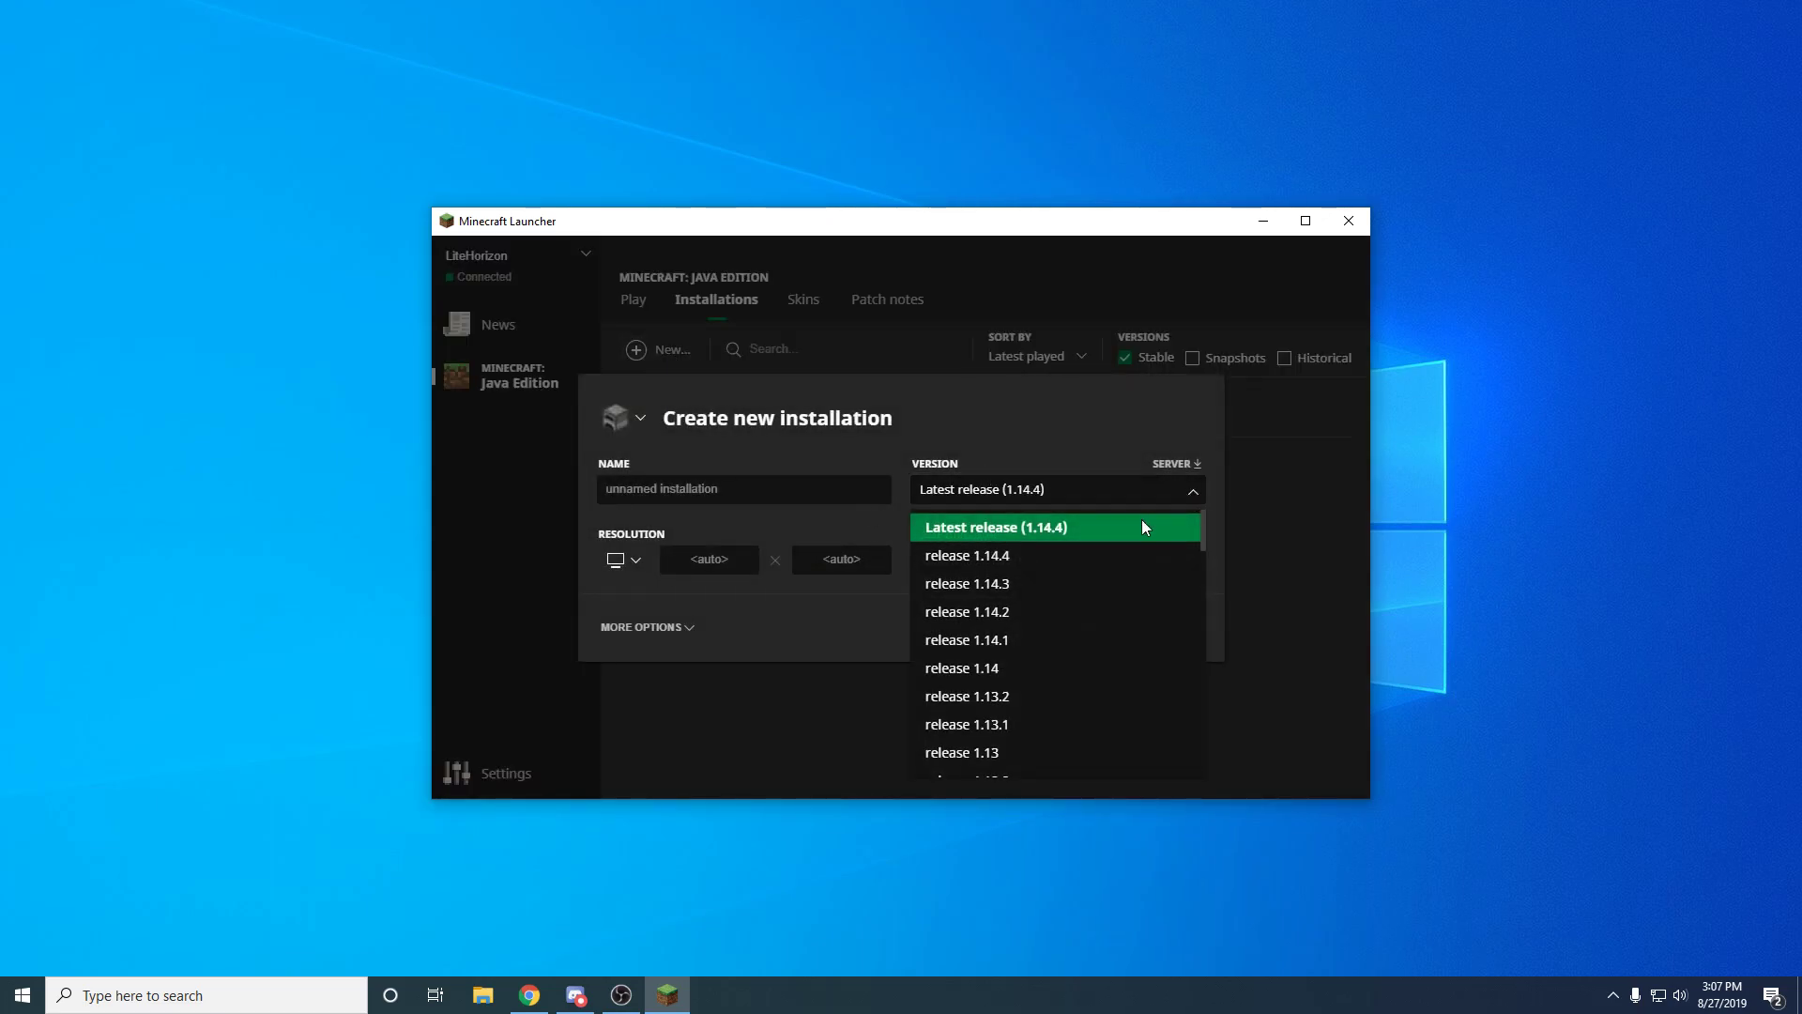
scroll(1023, 700, down, 3)
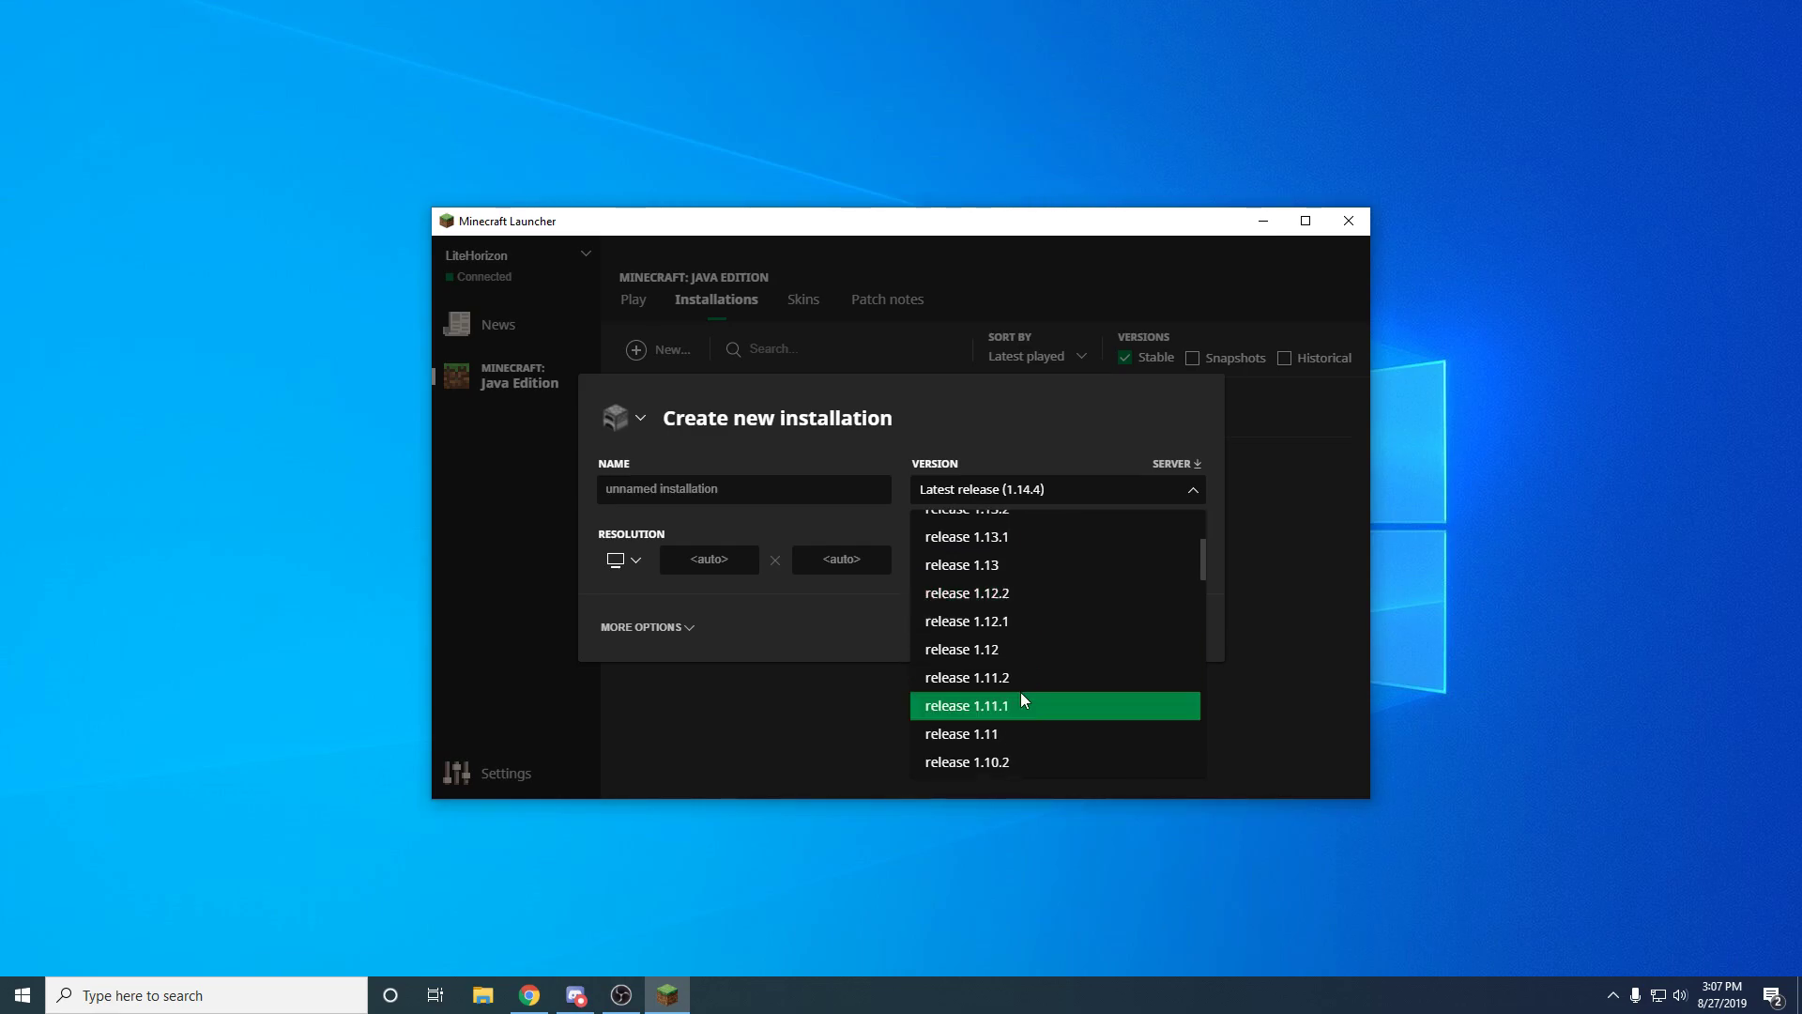
click(1017, 591)
click(1176, 636)
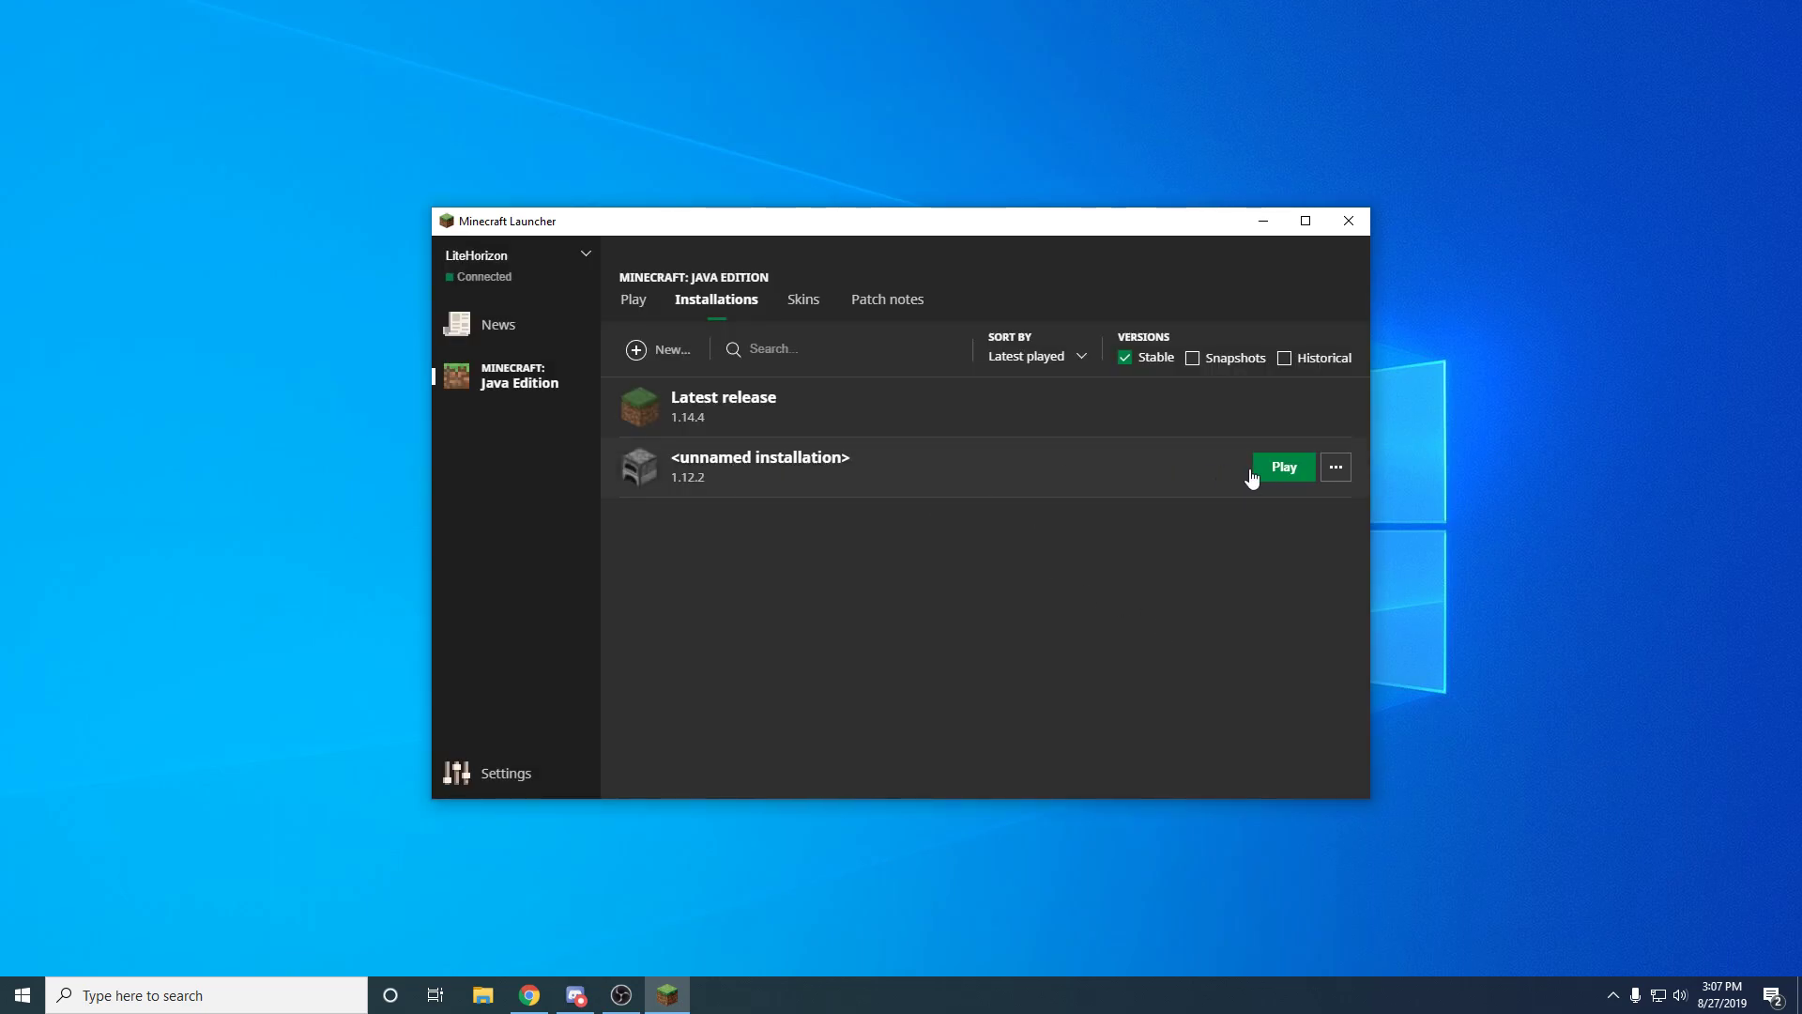
Run the unnamed 1.12.2 installation once up to the title screen, and quit the game
click(1283, 477)
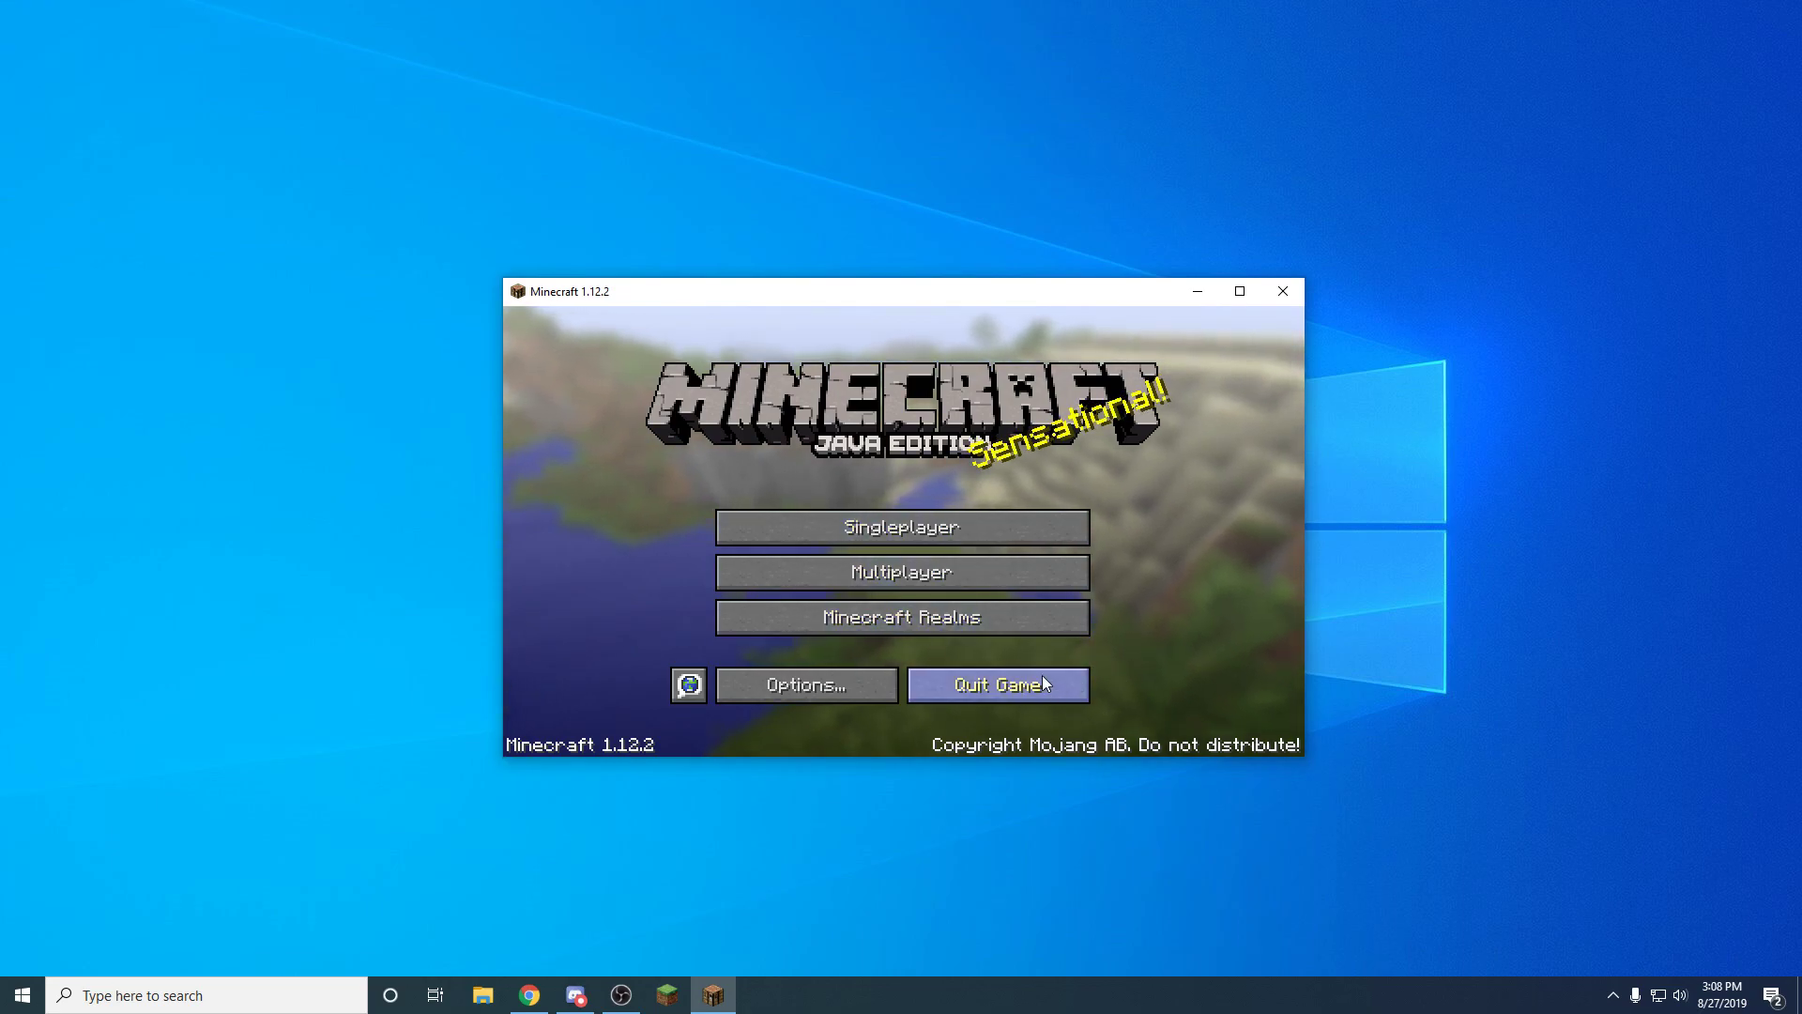
click(987, 685)
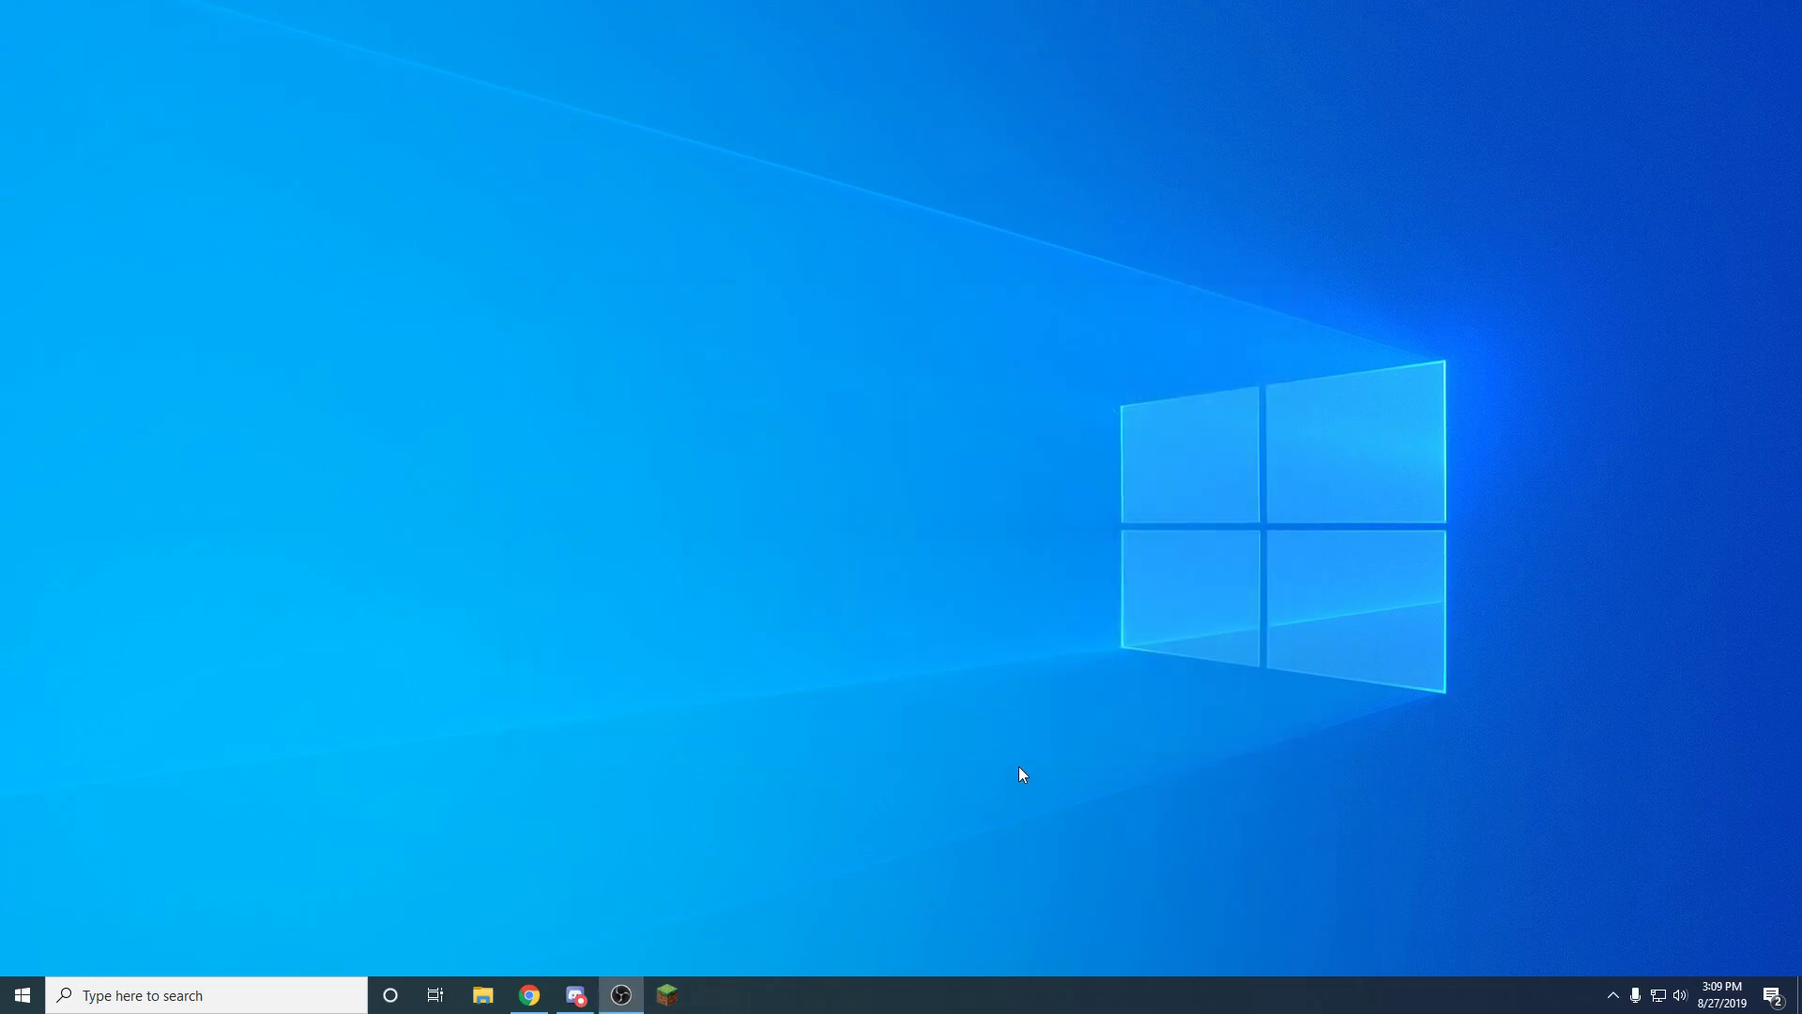
Switch to Chrome and open the Installation page in the About section of the TekTopia Wiki
click(535, 999)
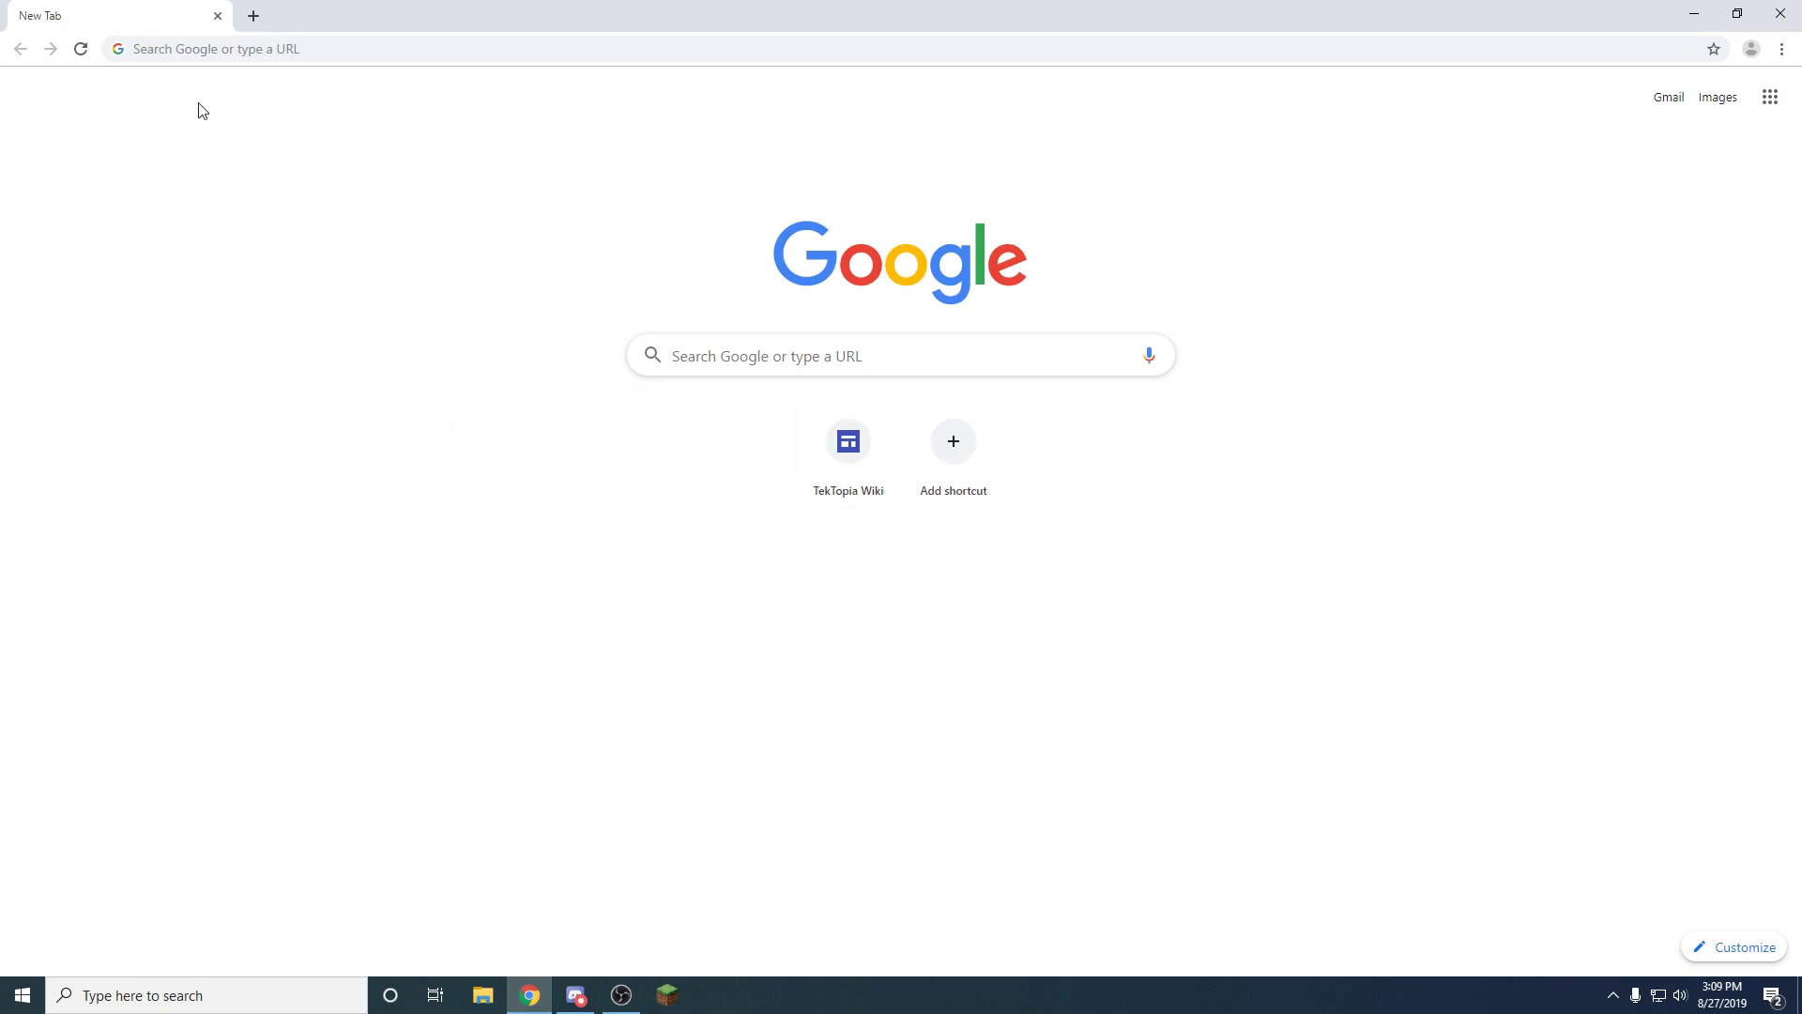
click(848, 448)
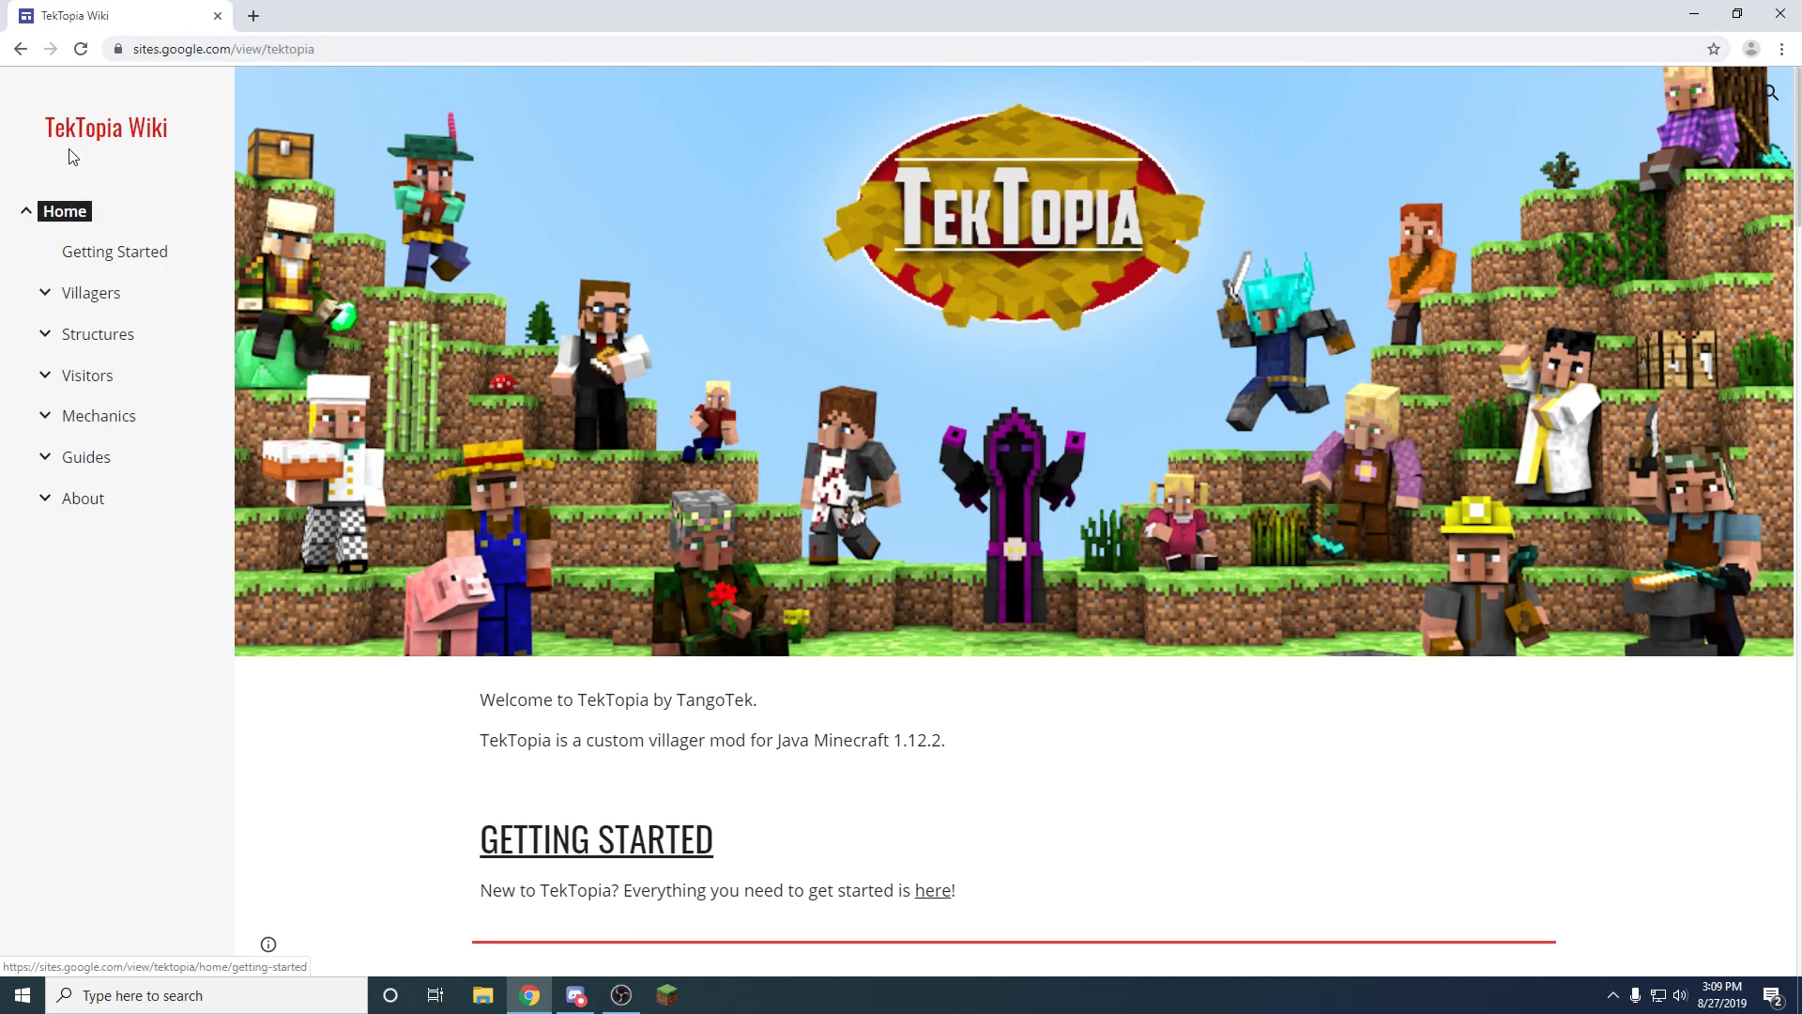
click(44, 498)
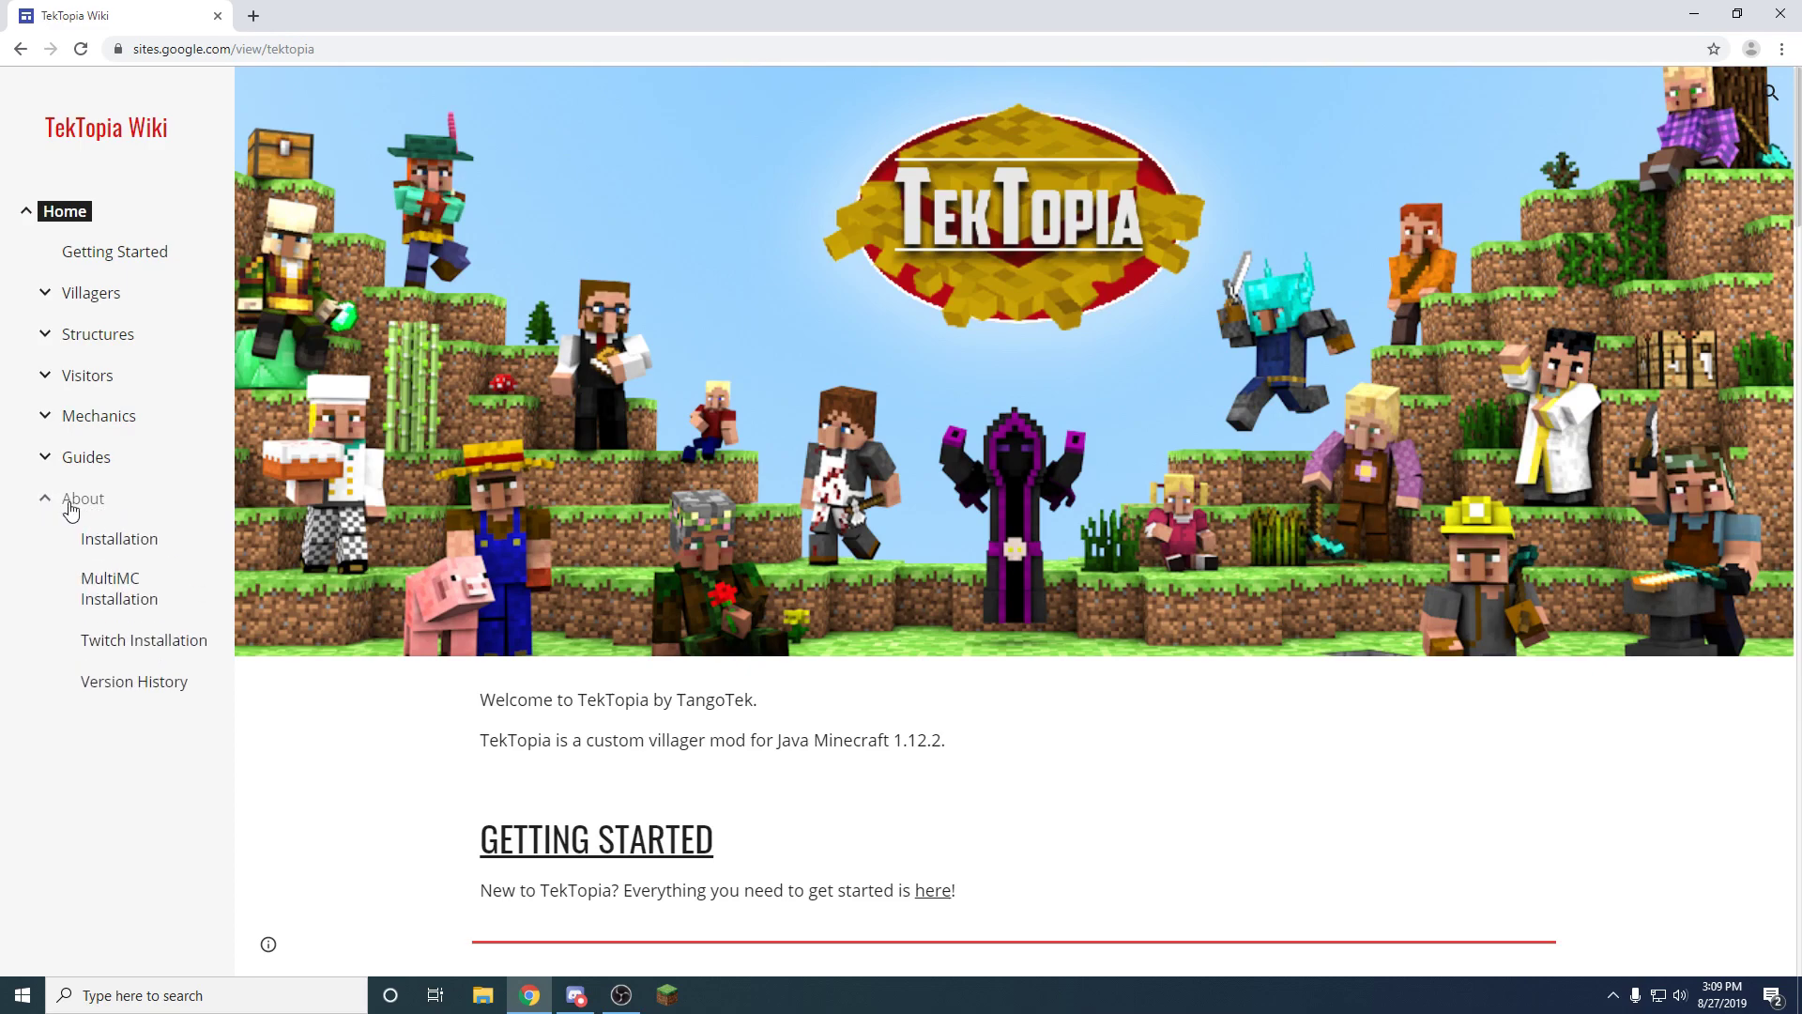
click(108, 540)
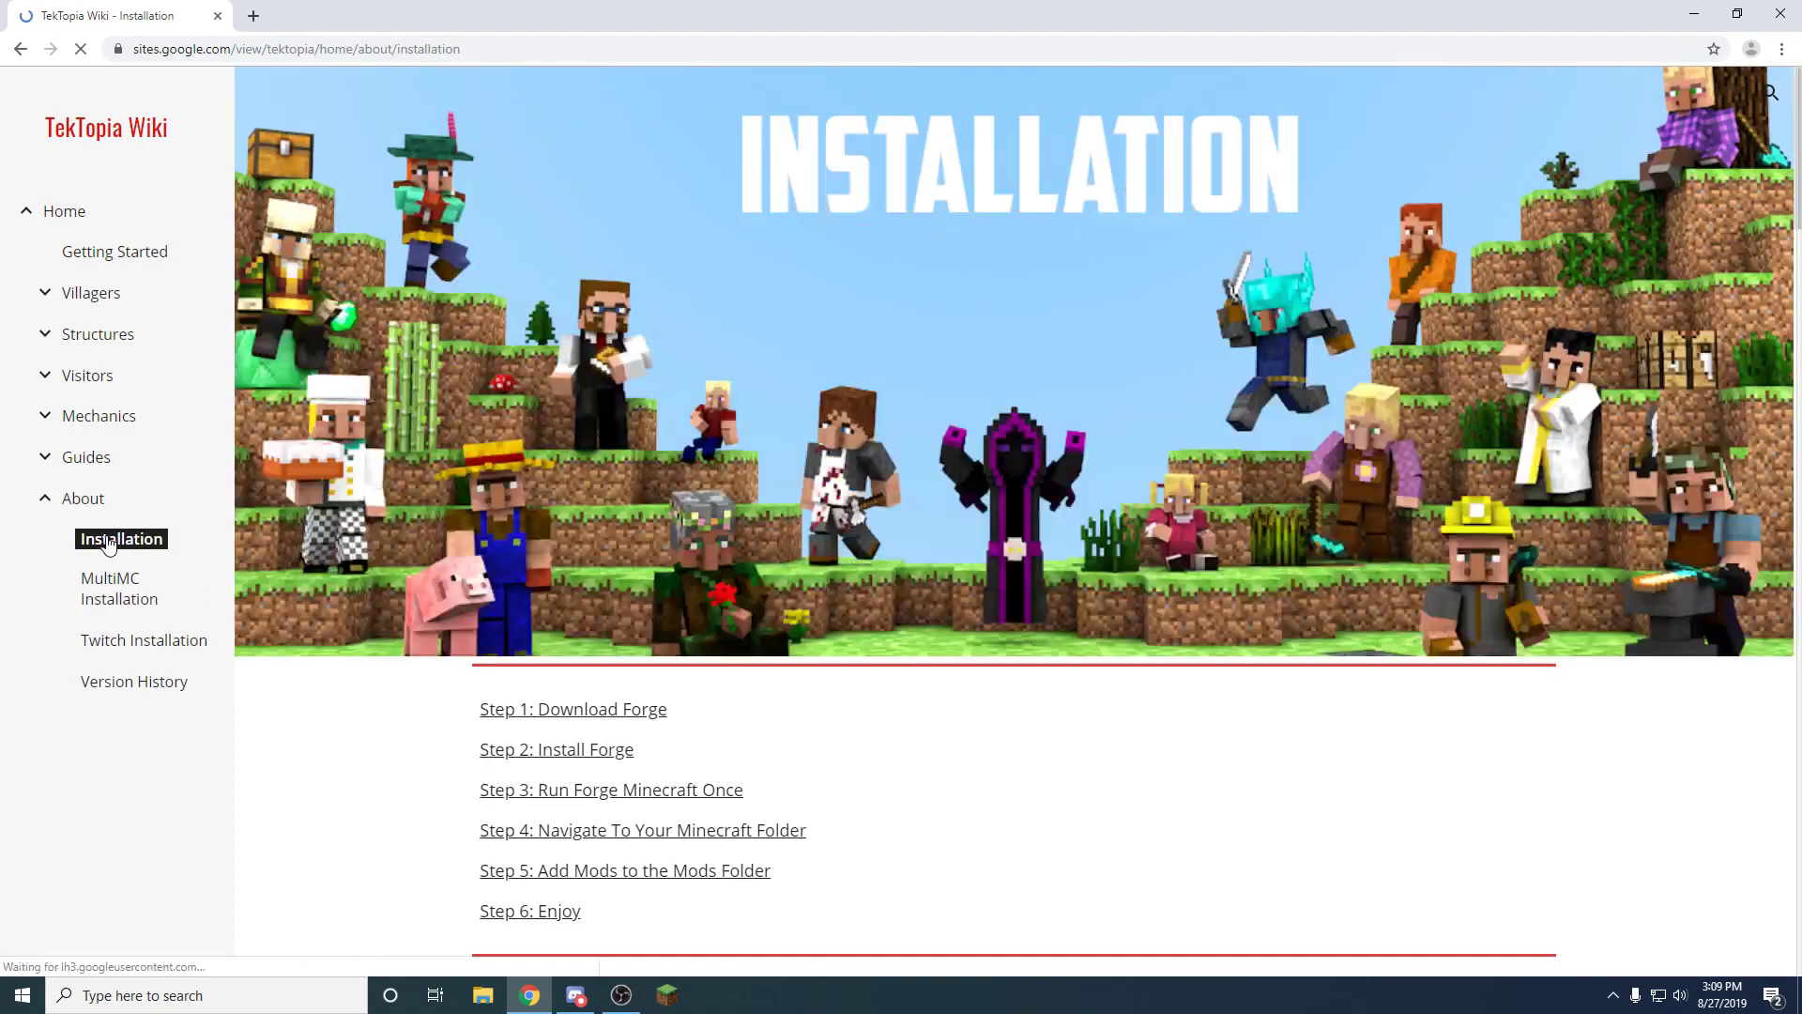
Follow the wiki's Forge link to files.minecraftforge.net and download the recommended Windows Installer for 1.12.2 - 14.23.5.2768
scroll(881, 397, down, 6)
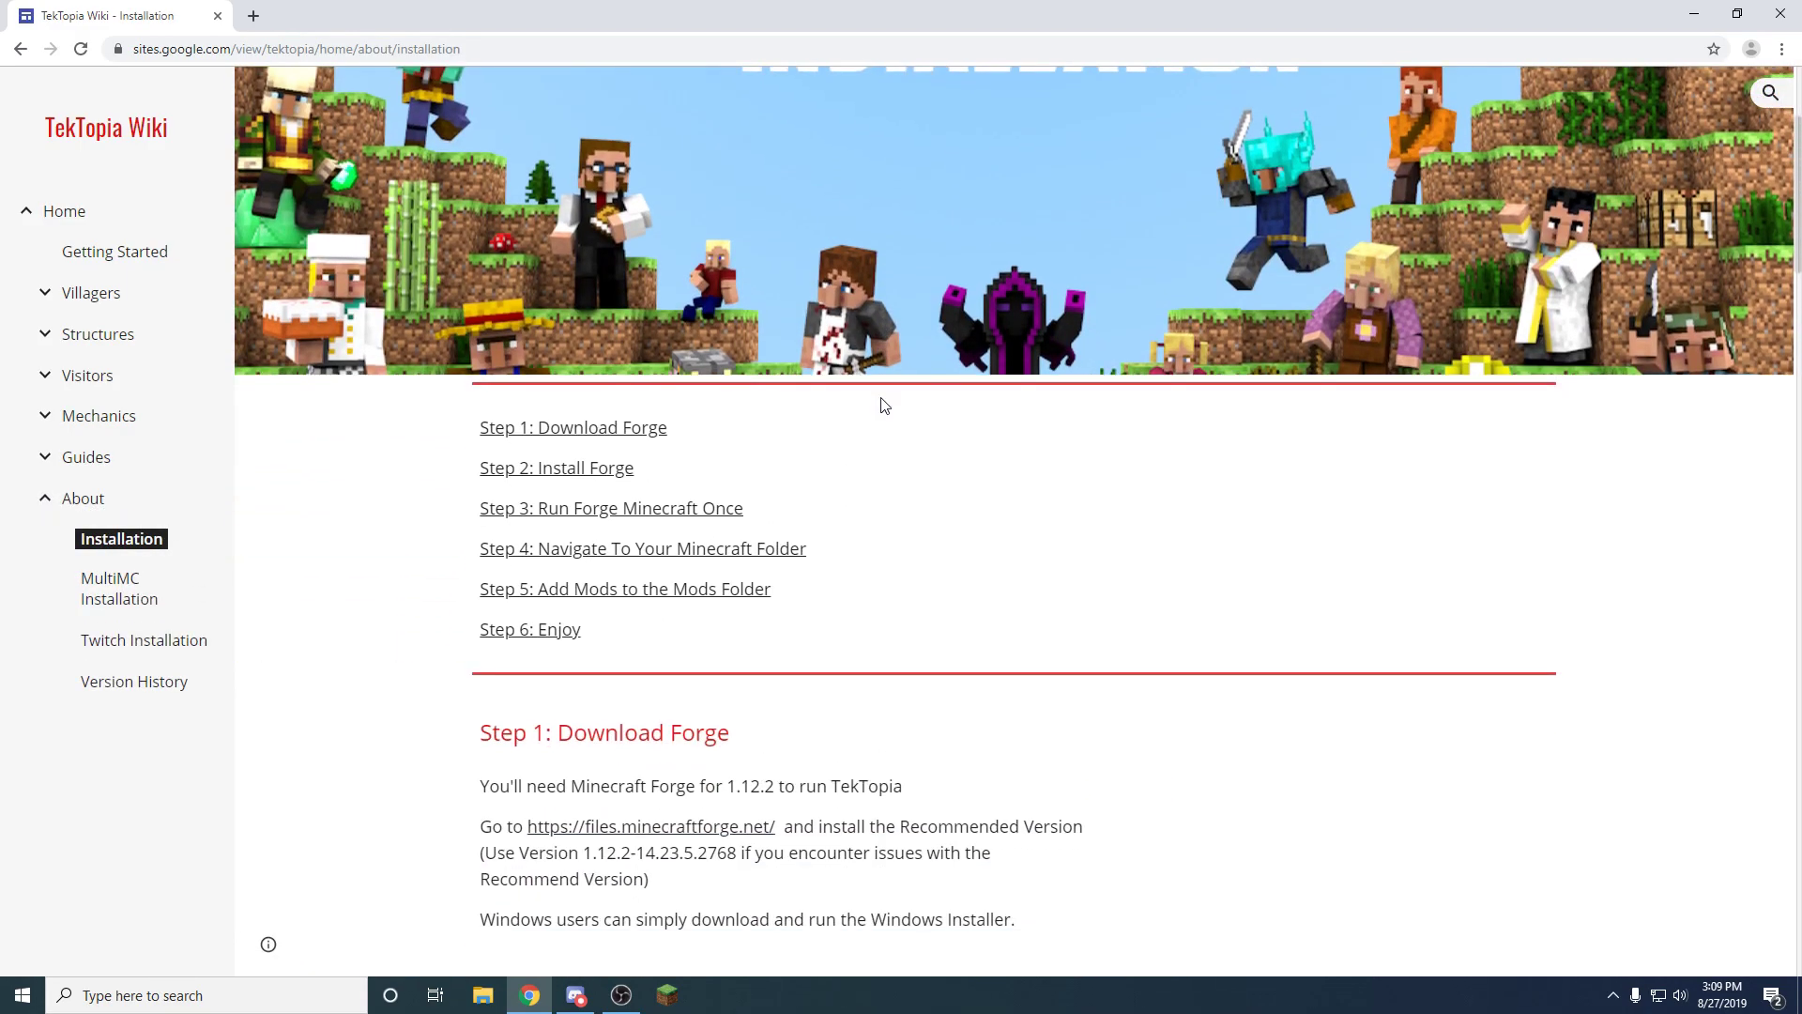
scroll(880, 418, down, 1)
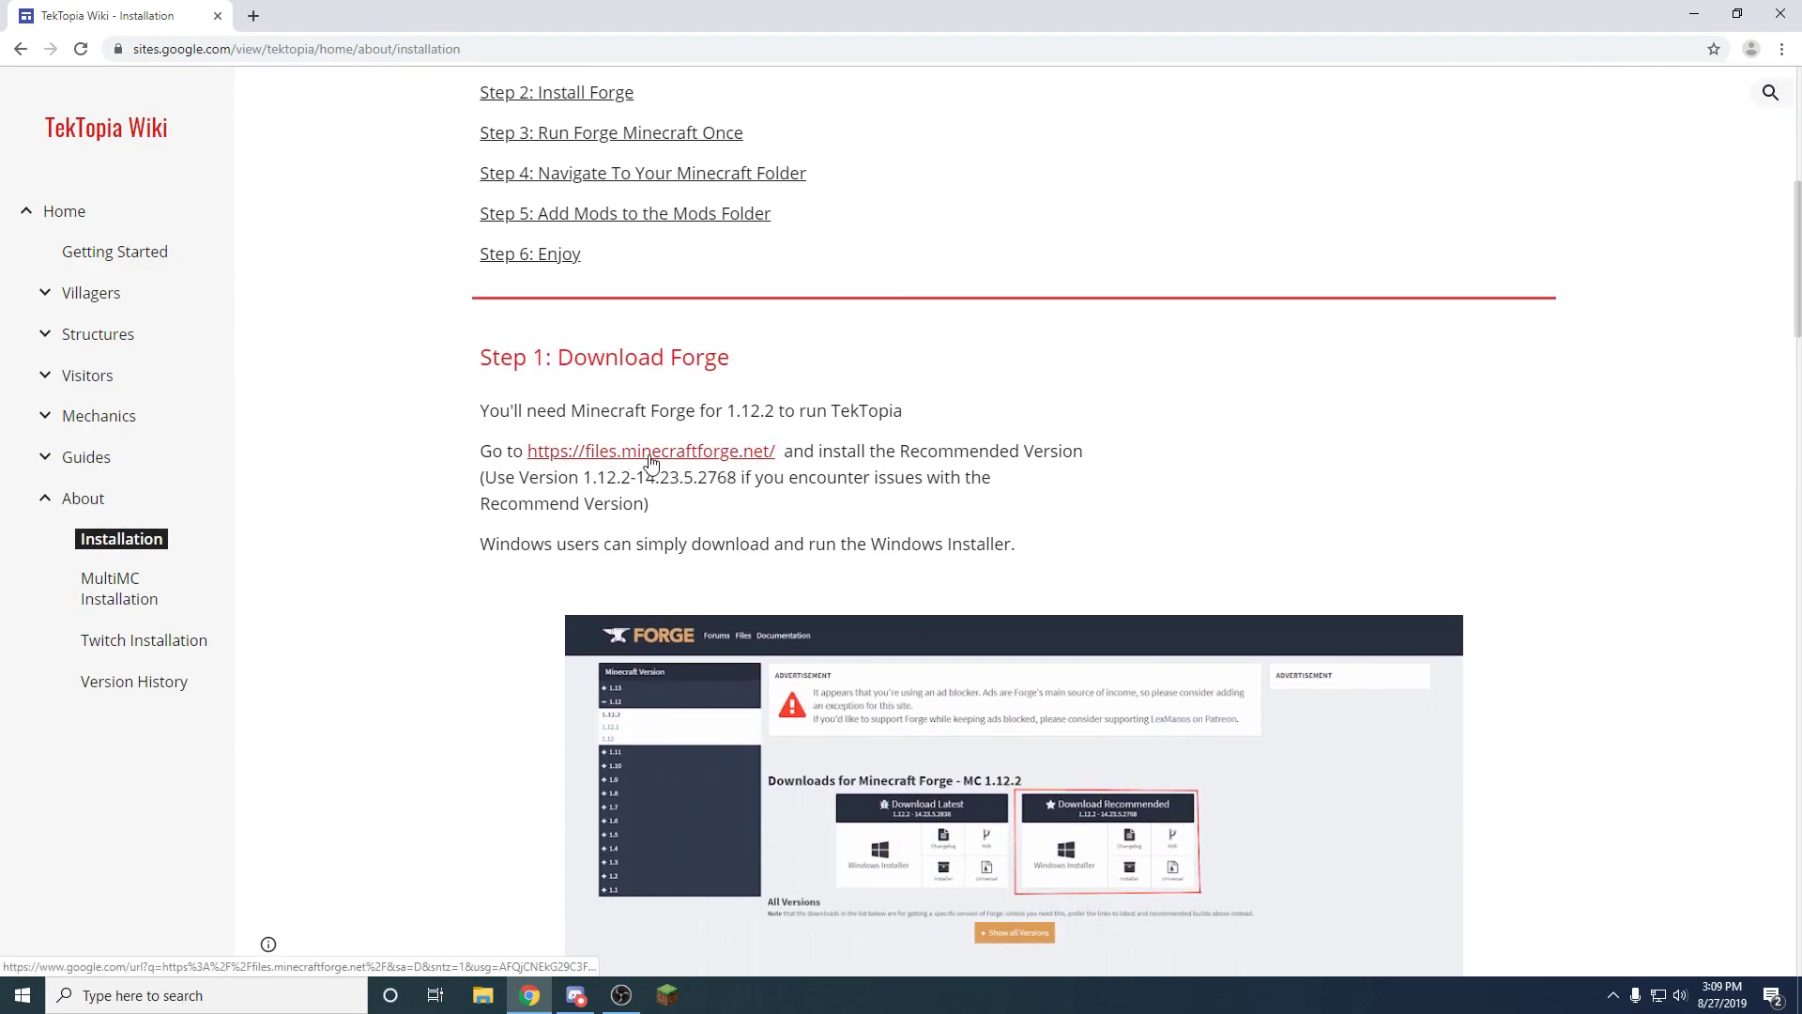
click(702, 460)
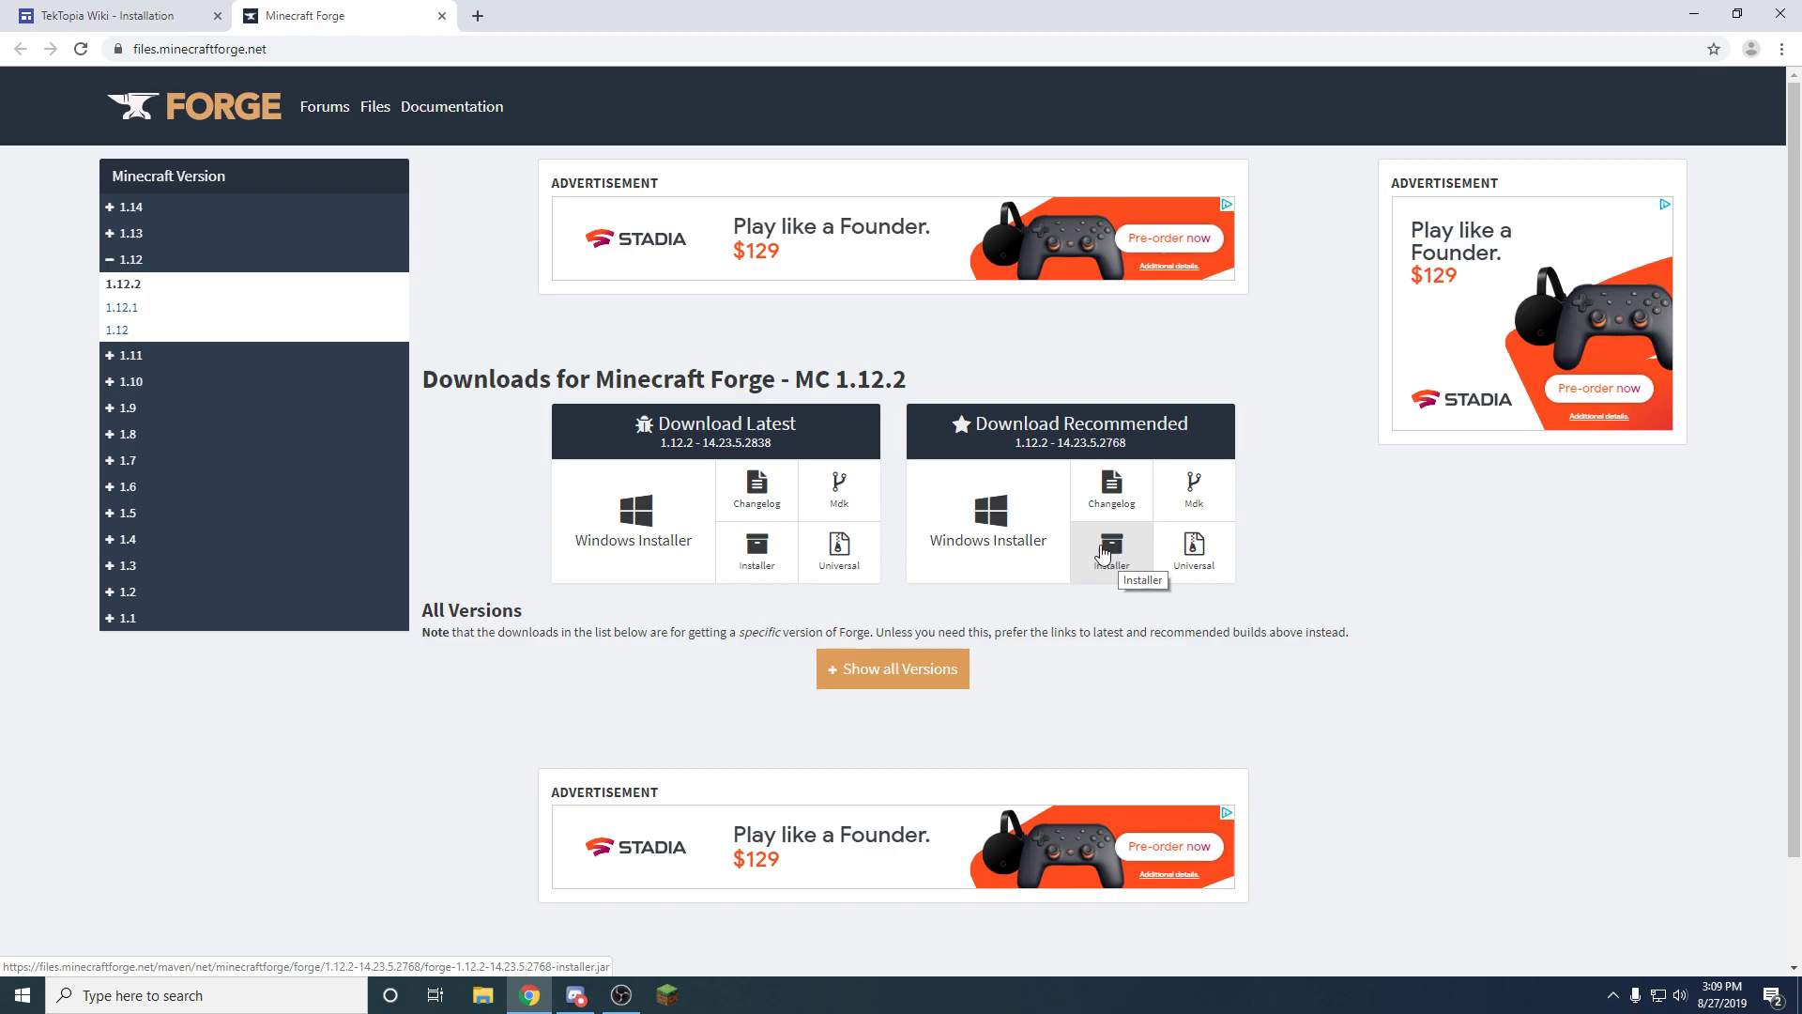
click(995, 531)
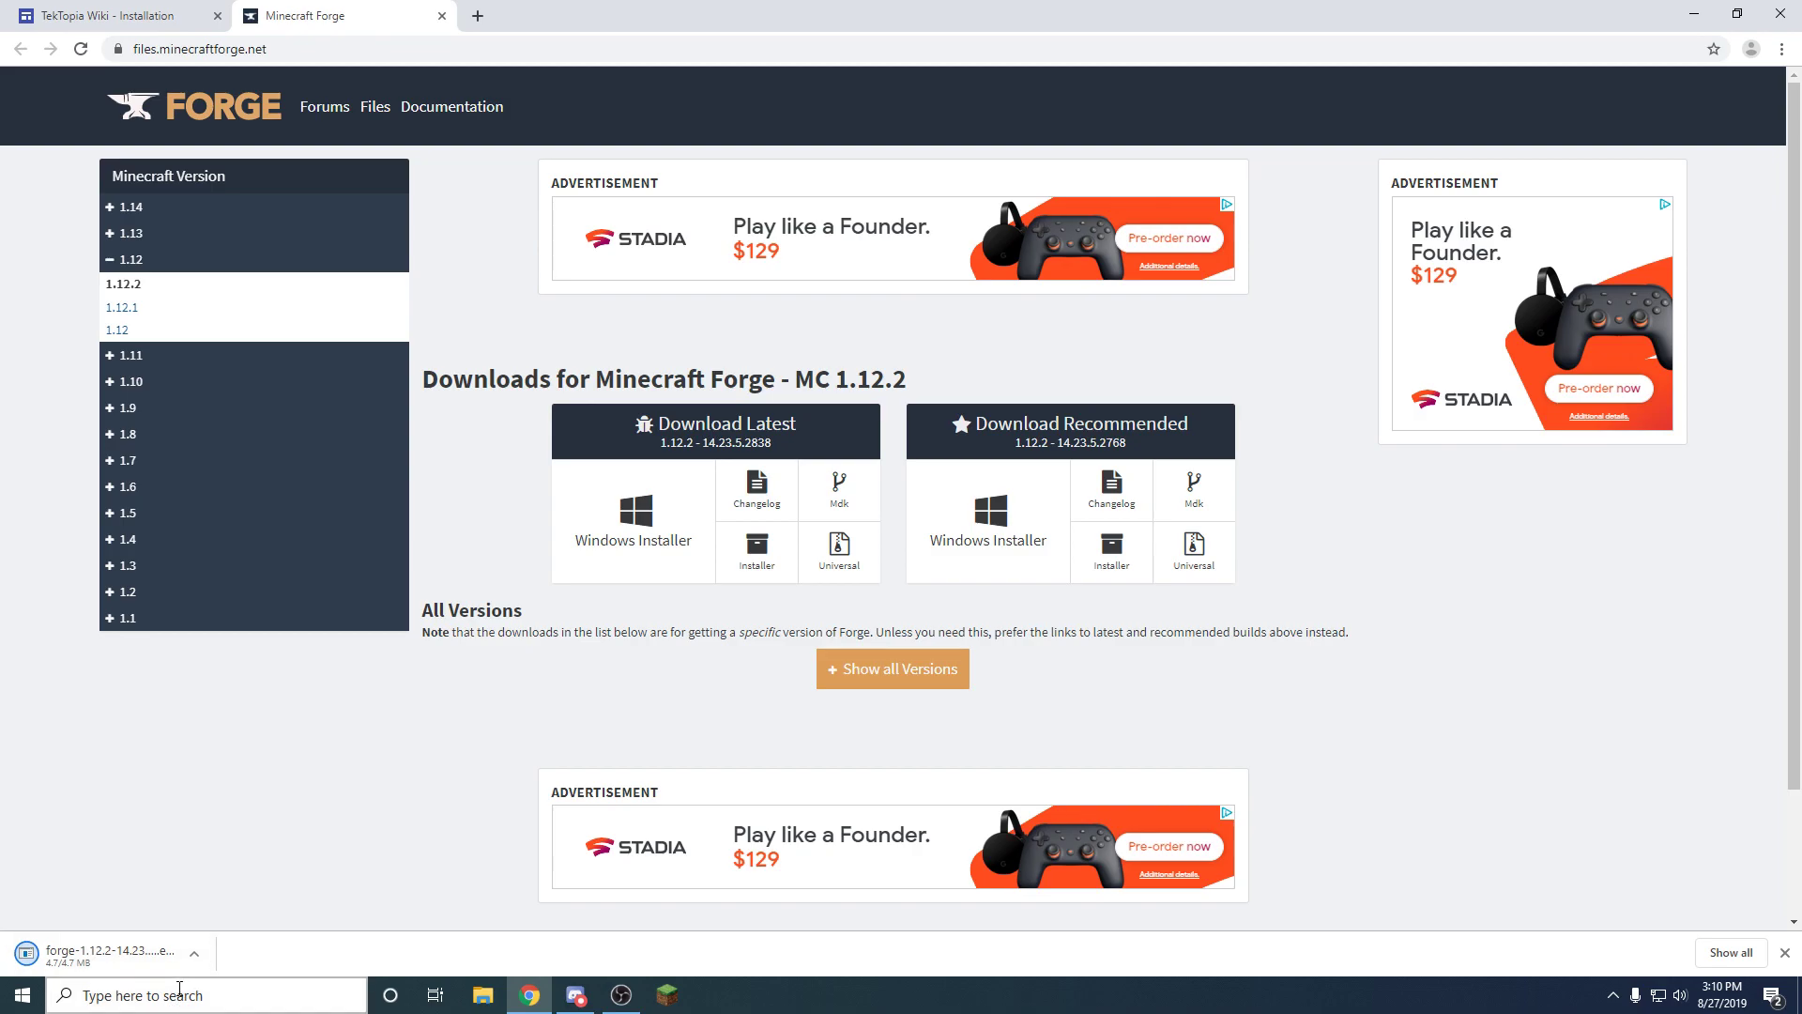
Run the downloaded Forge installer from its folder, install the client into the default .minecraft directory, and close the Downloads folder
right_click(116, 957)
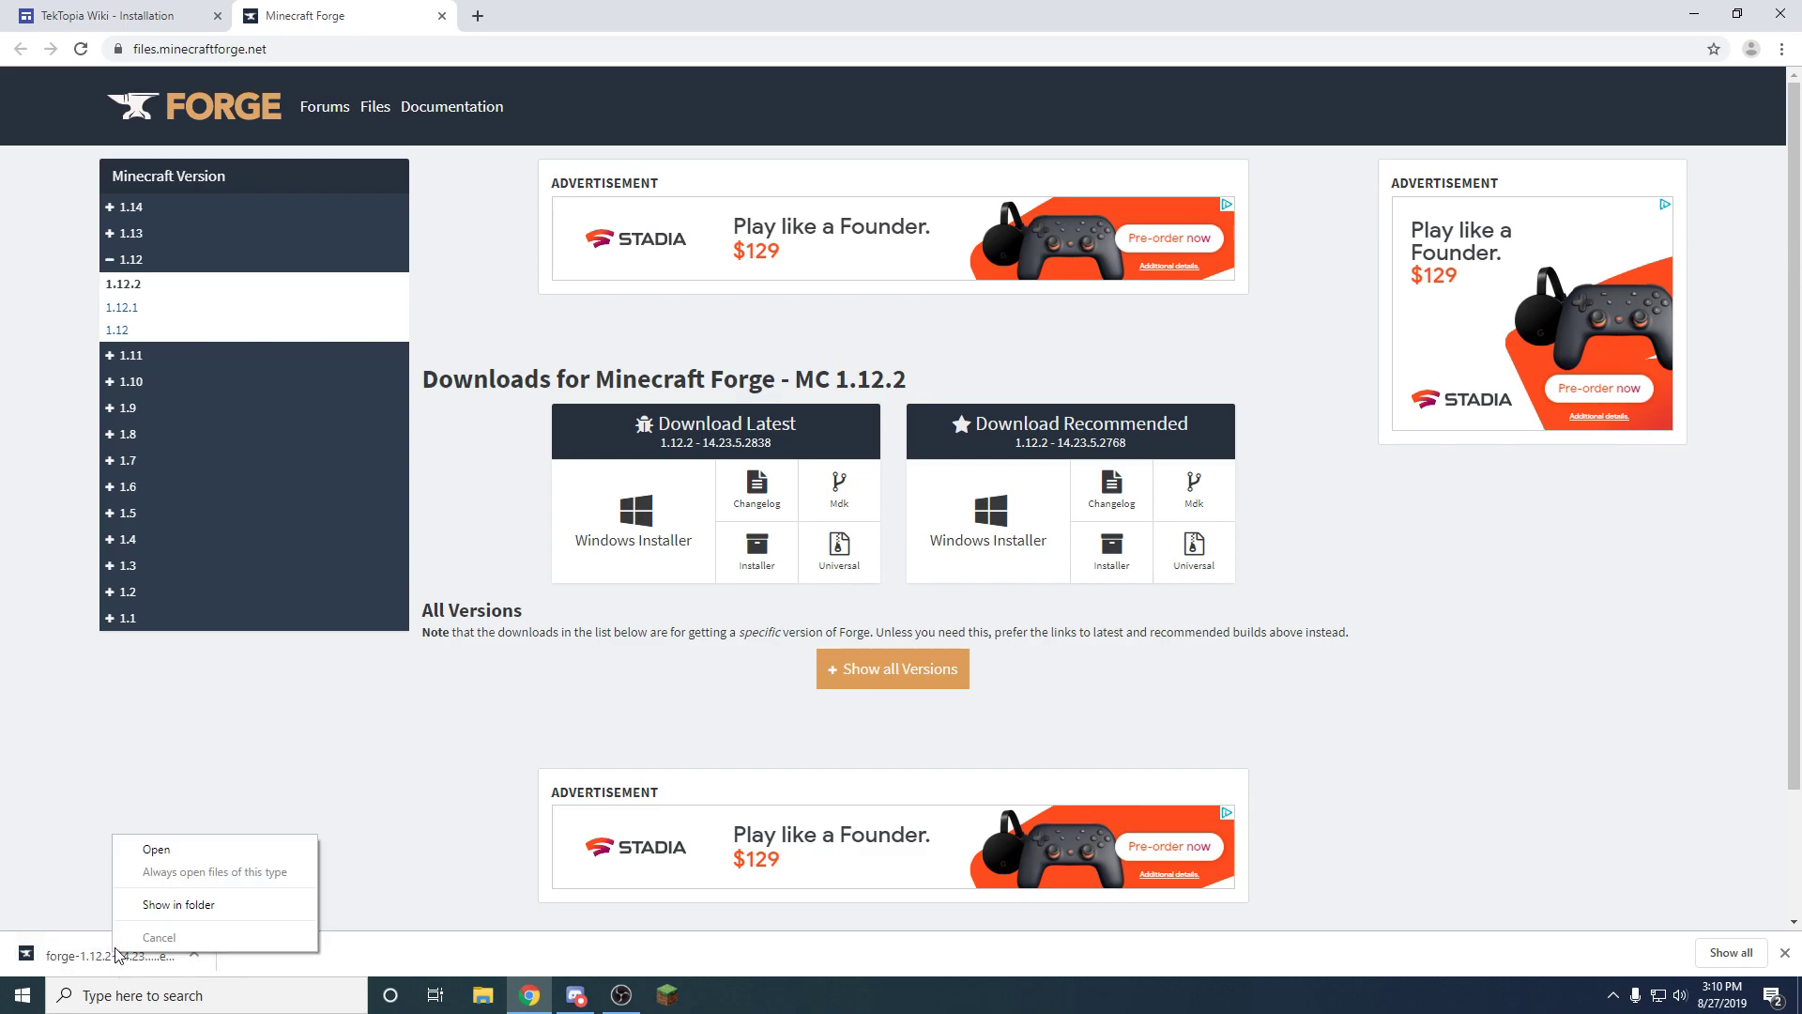
click(165, 906)
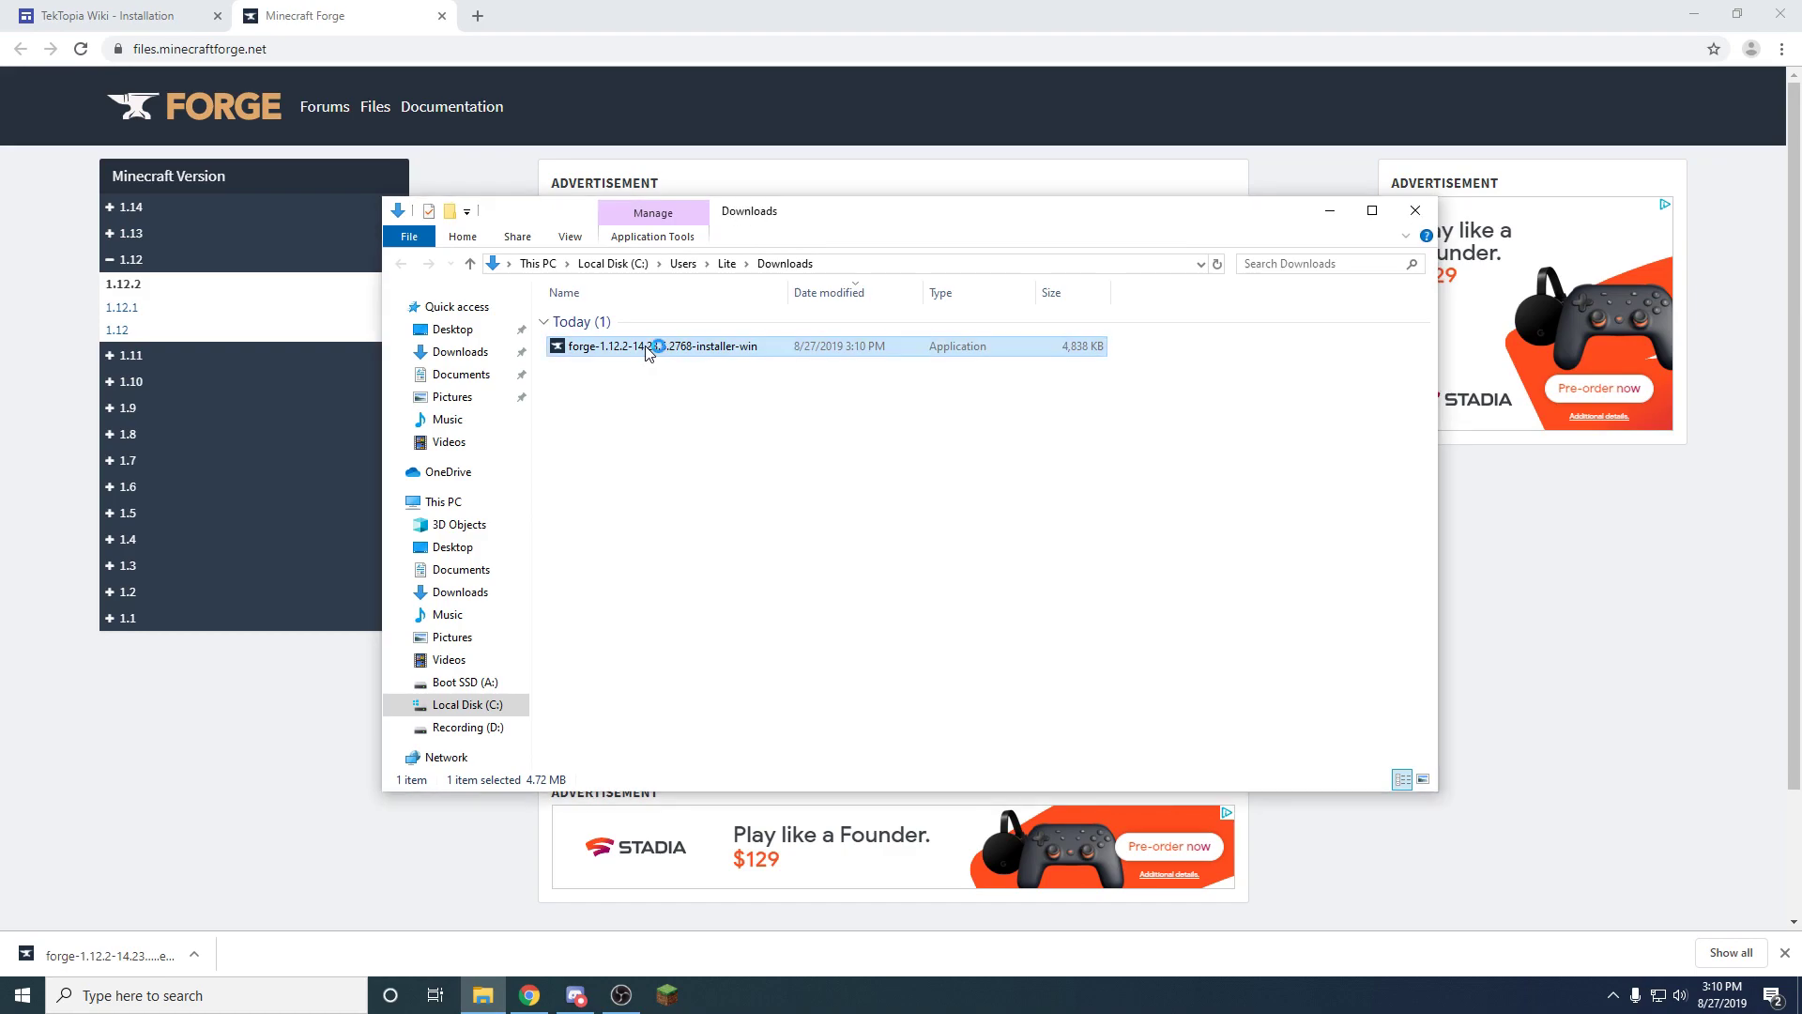
key(Return)
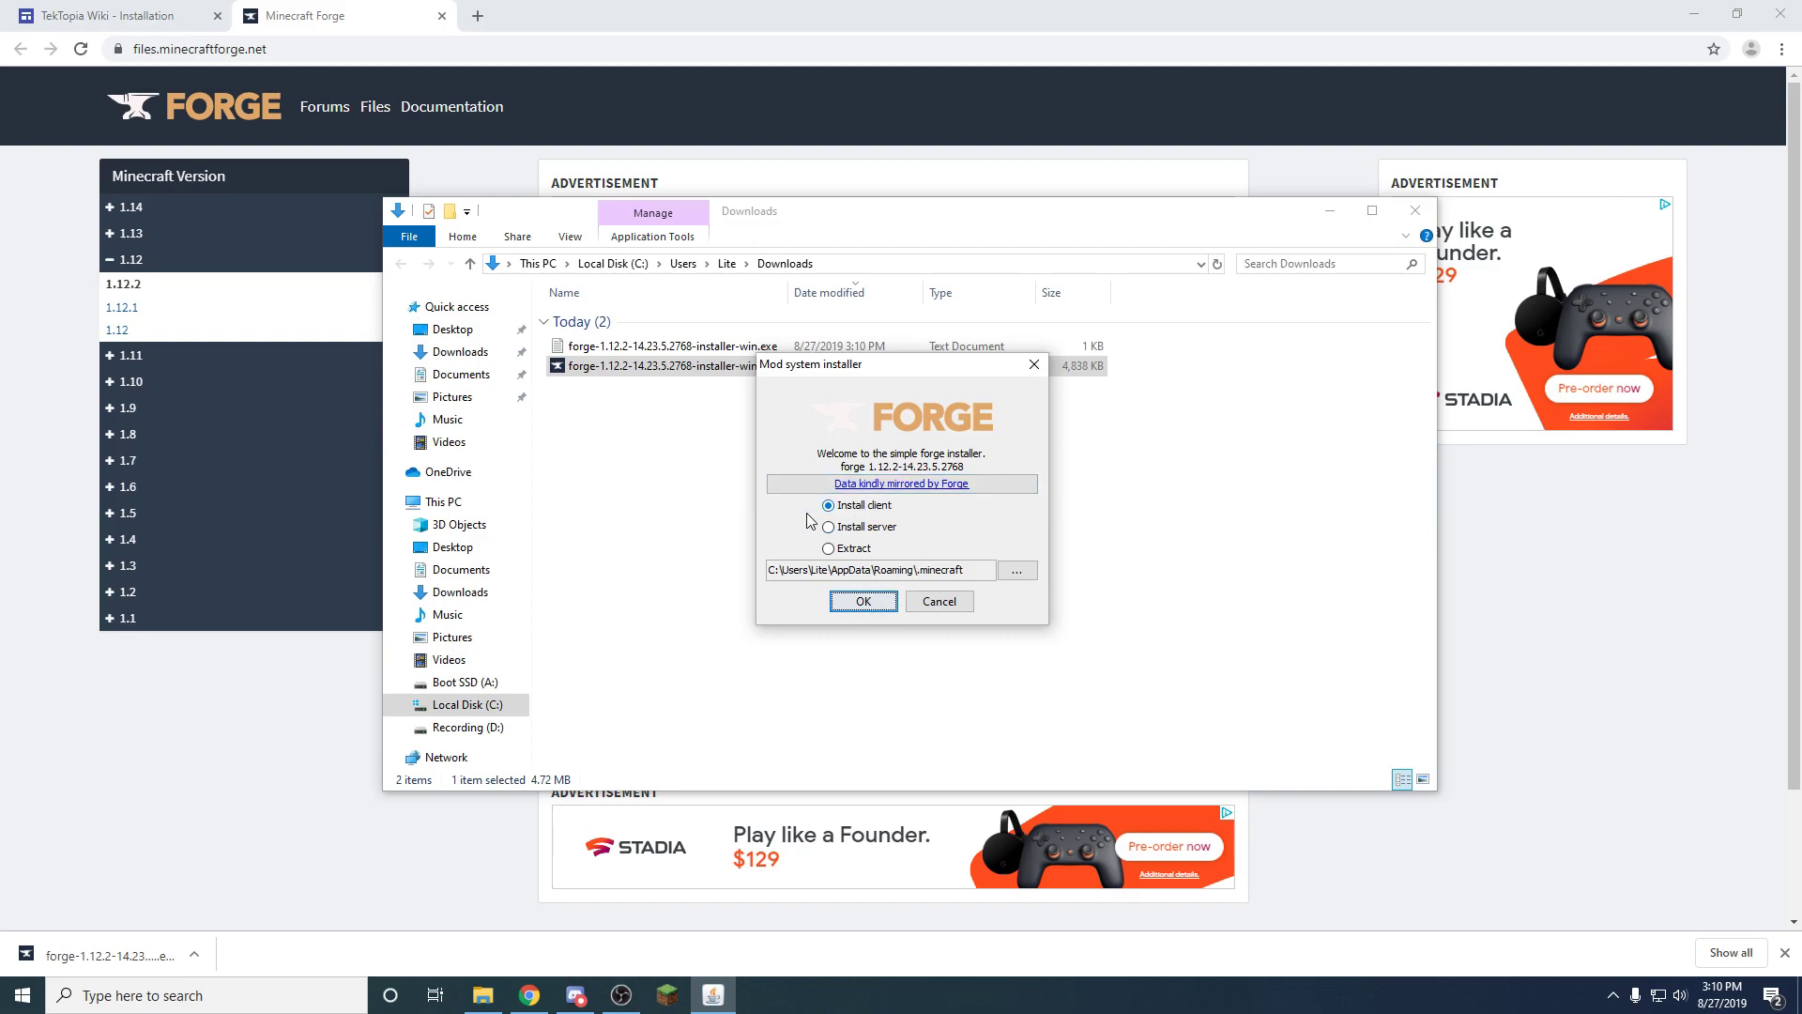
click(867, 606)
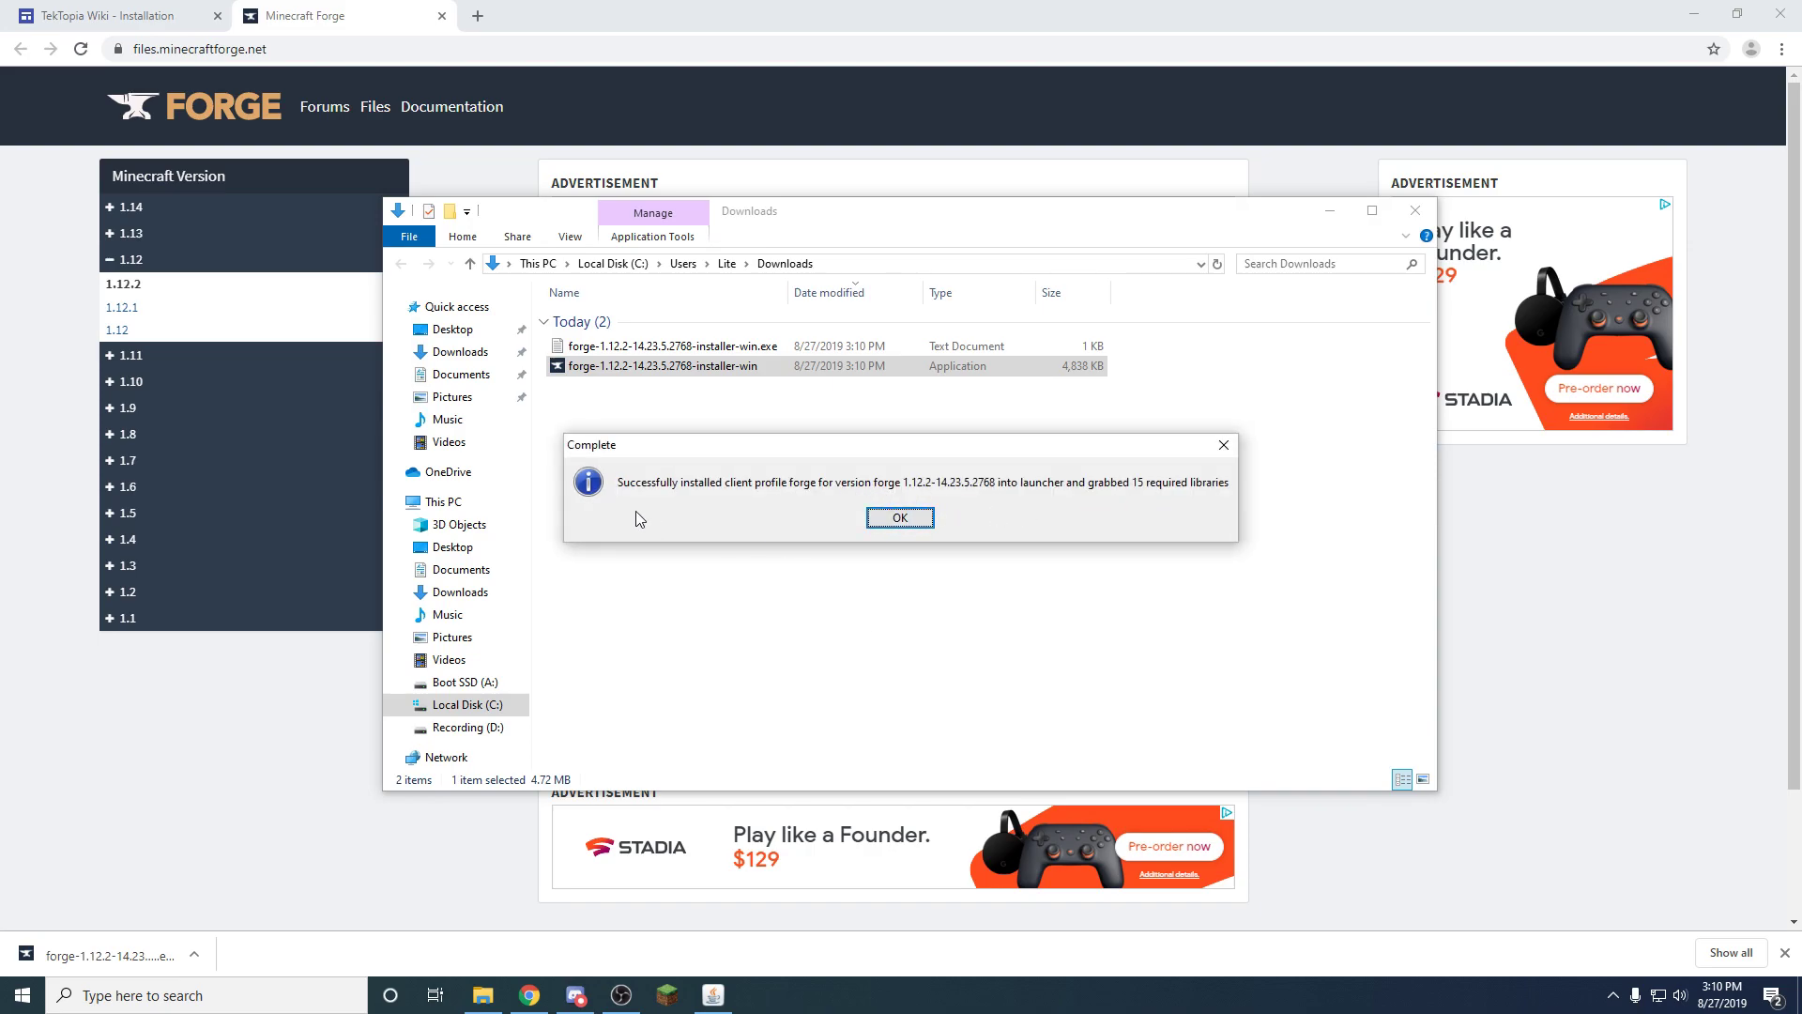
click(899, 521)
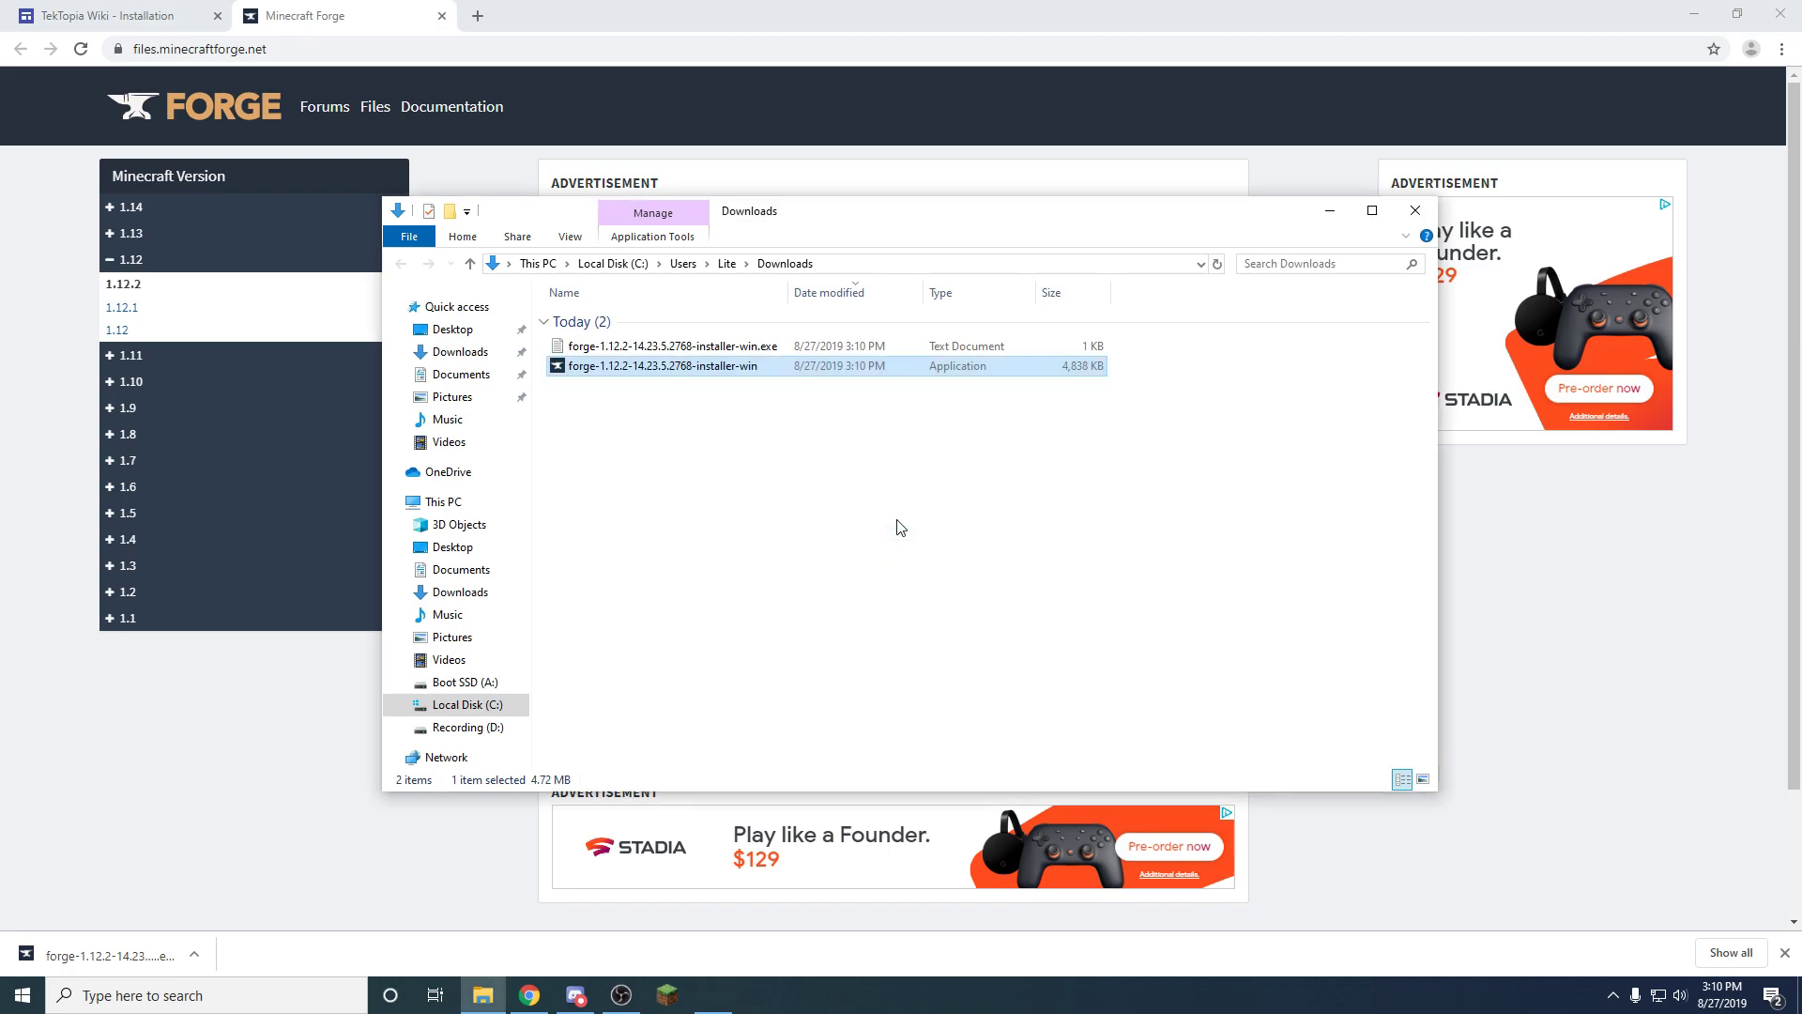
click(1412, 214)
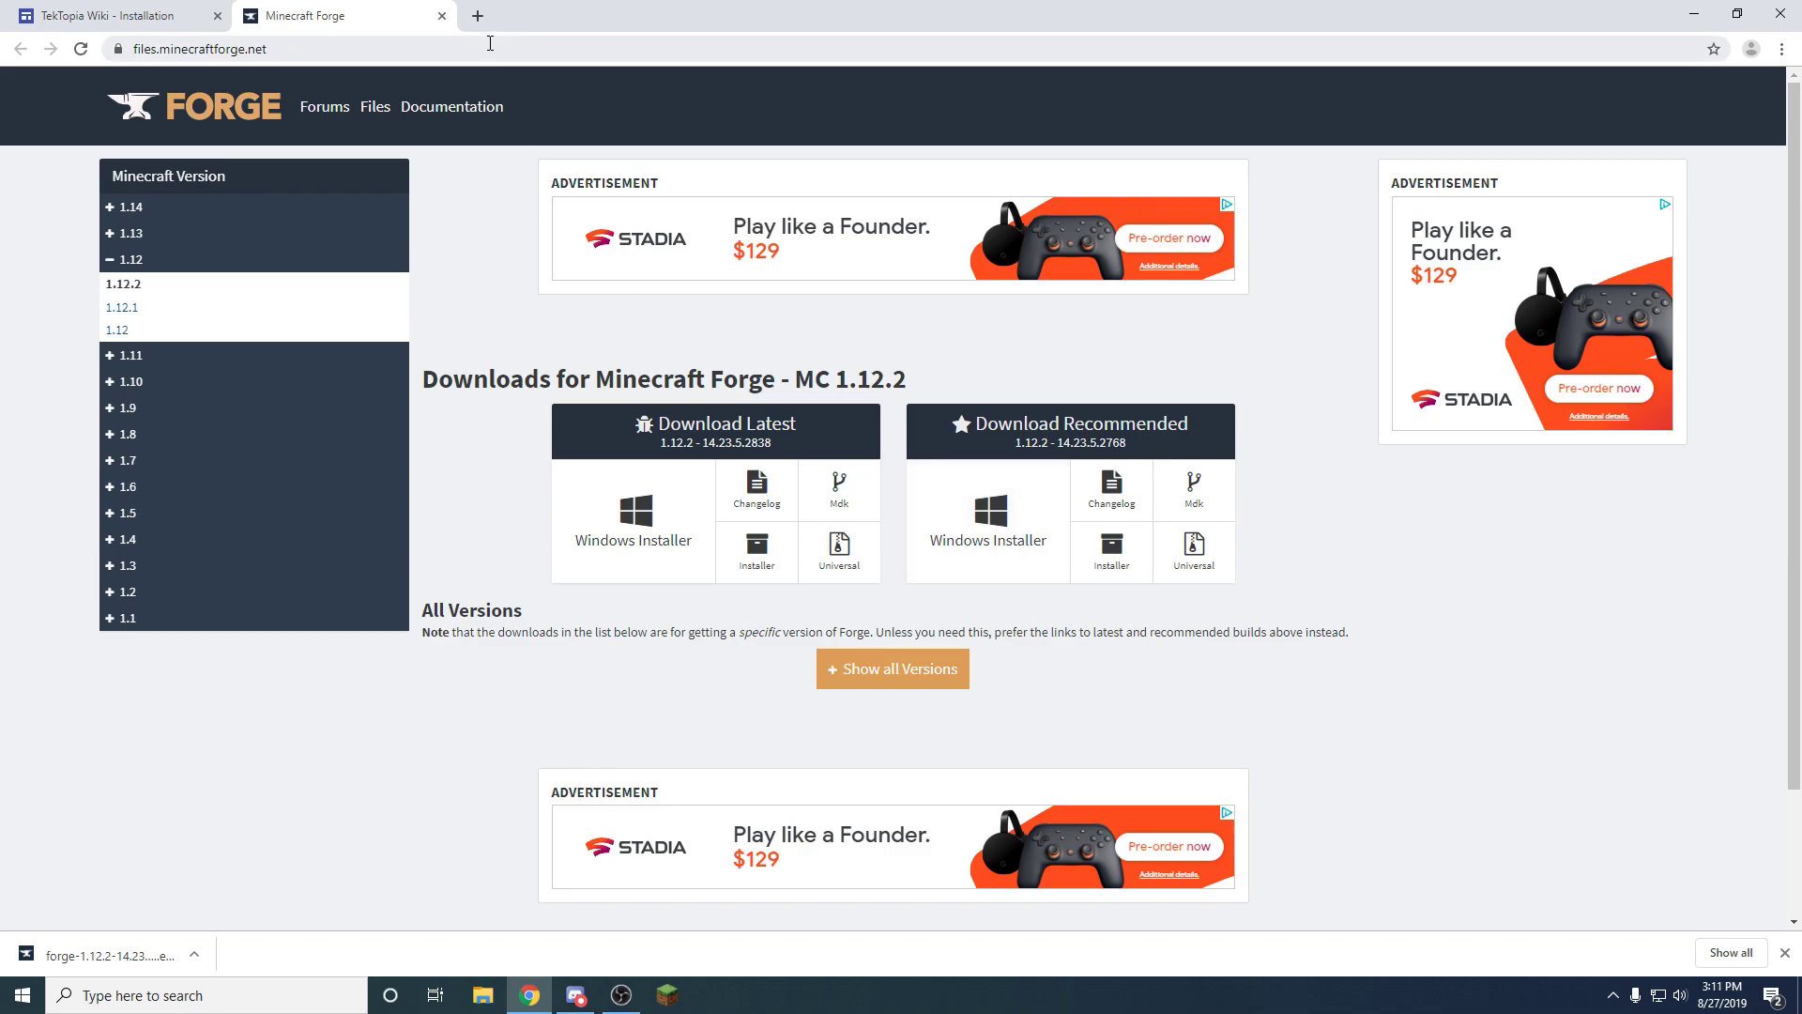
Close the Forge site, run the forge 1.12.2 installation from the Minecraft Launcher, and minimize the game at its title screen
click(441, 16)
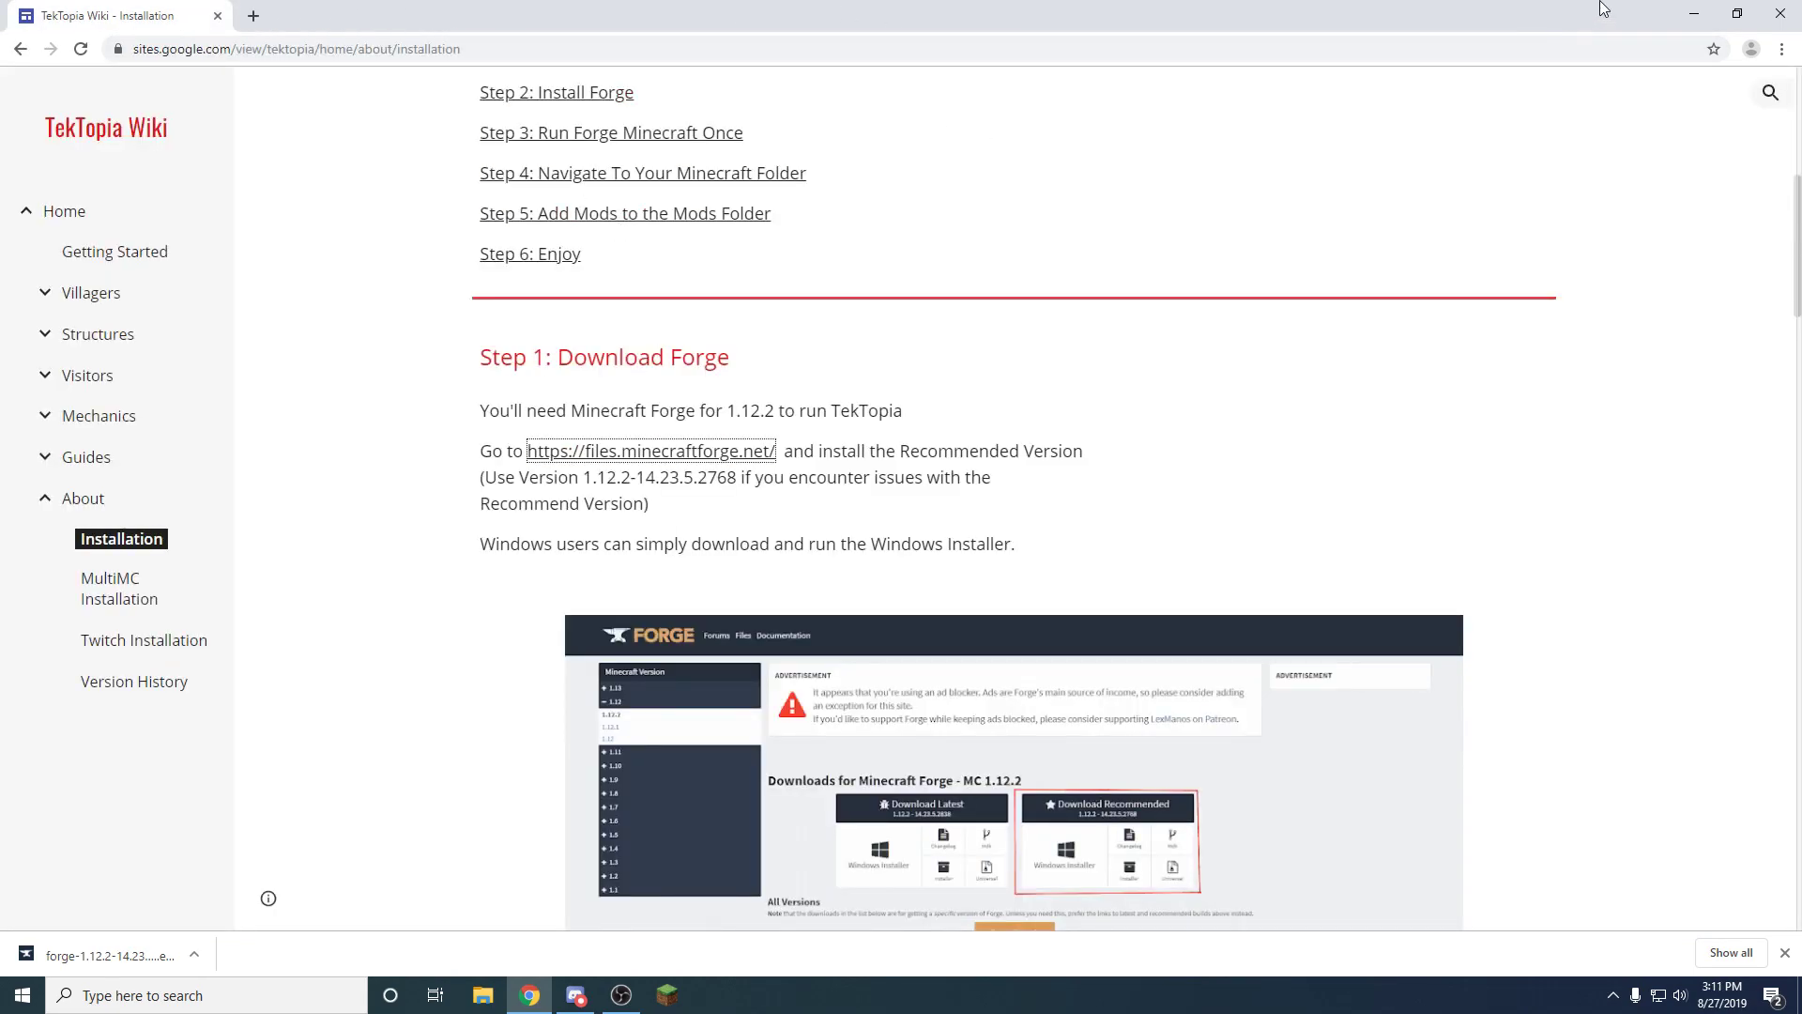
click(1690, 17)
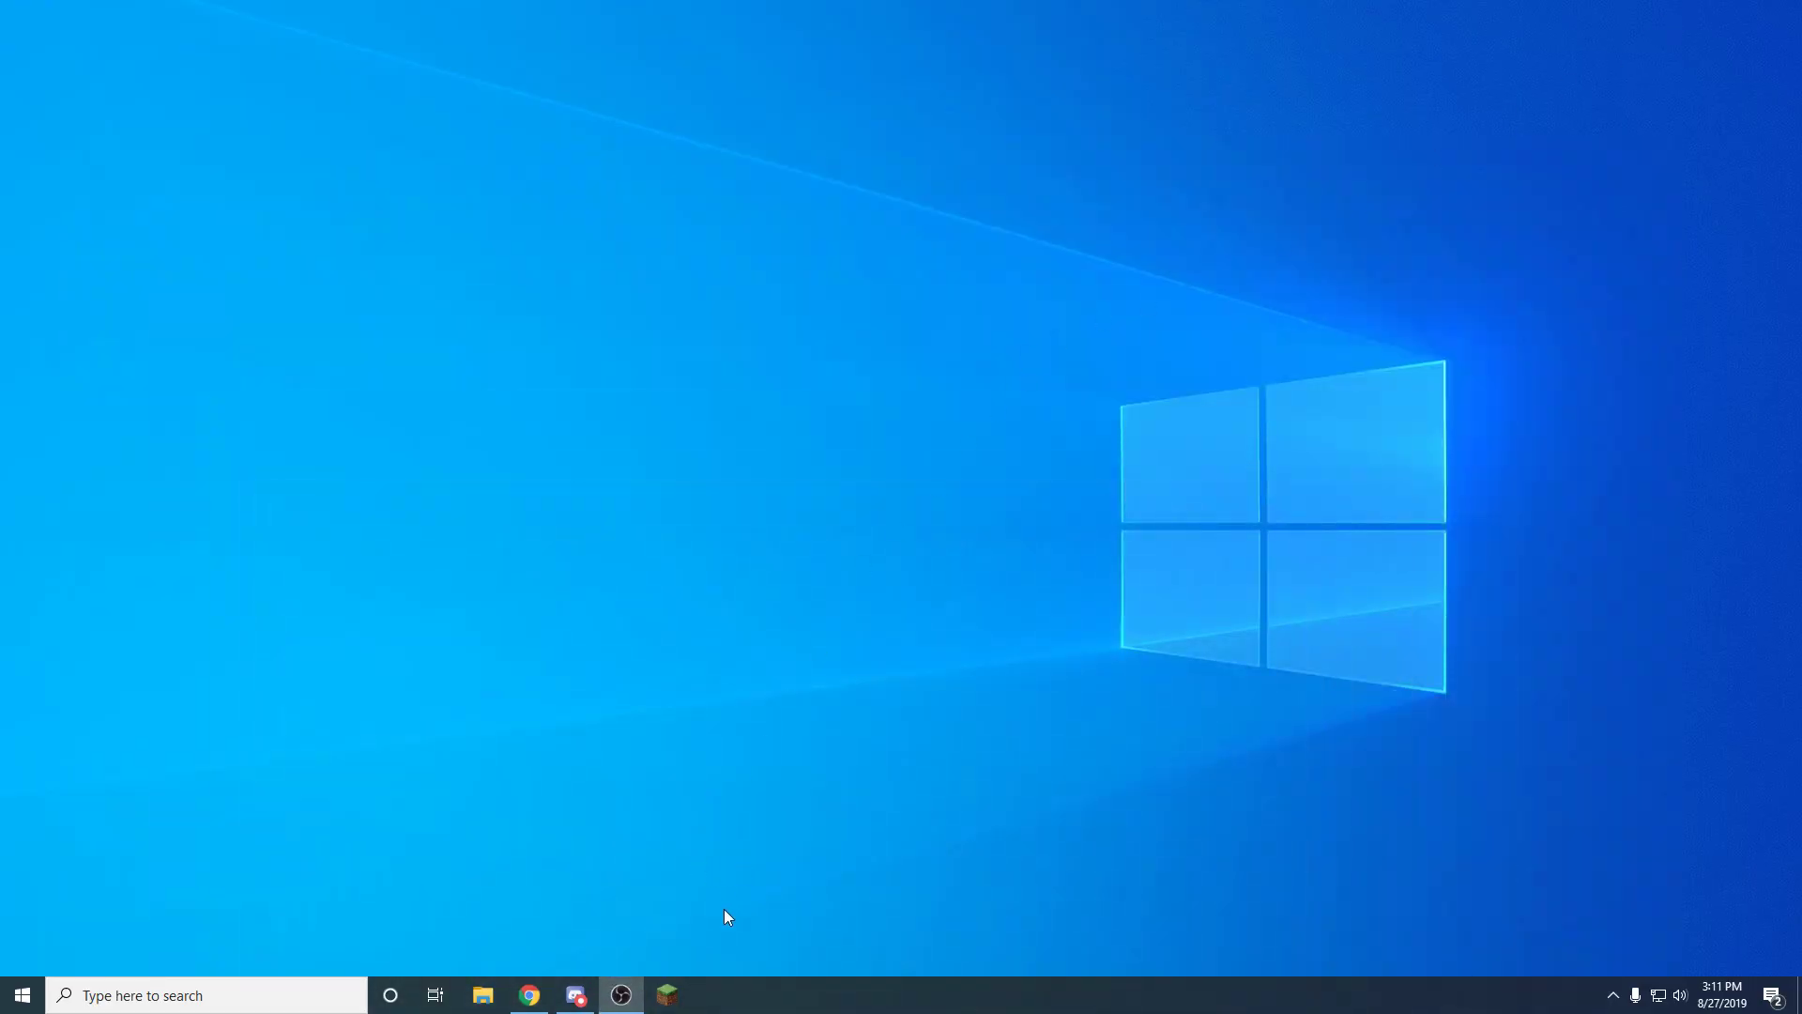
click(669, 996)
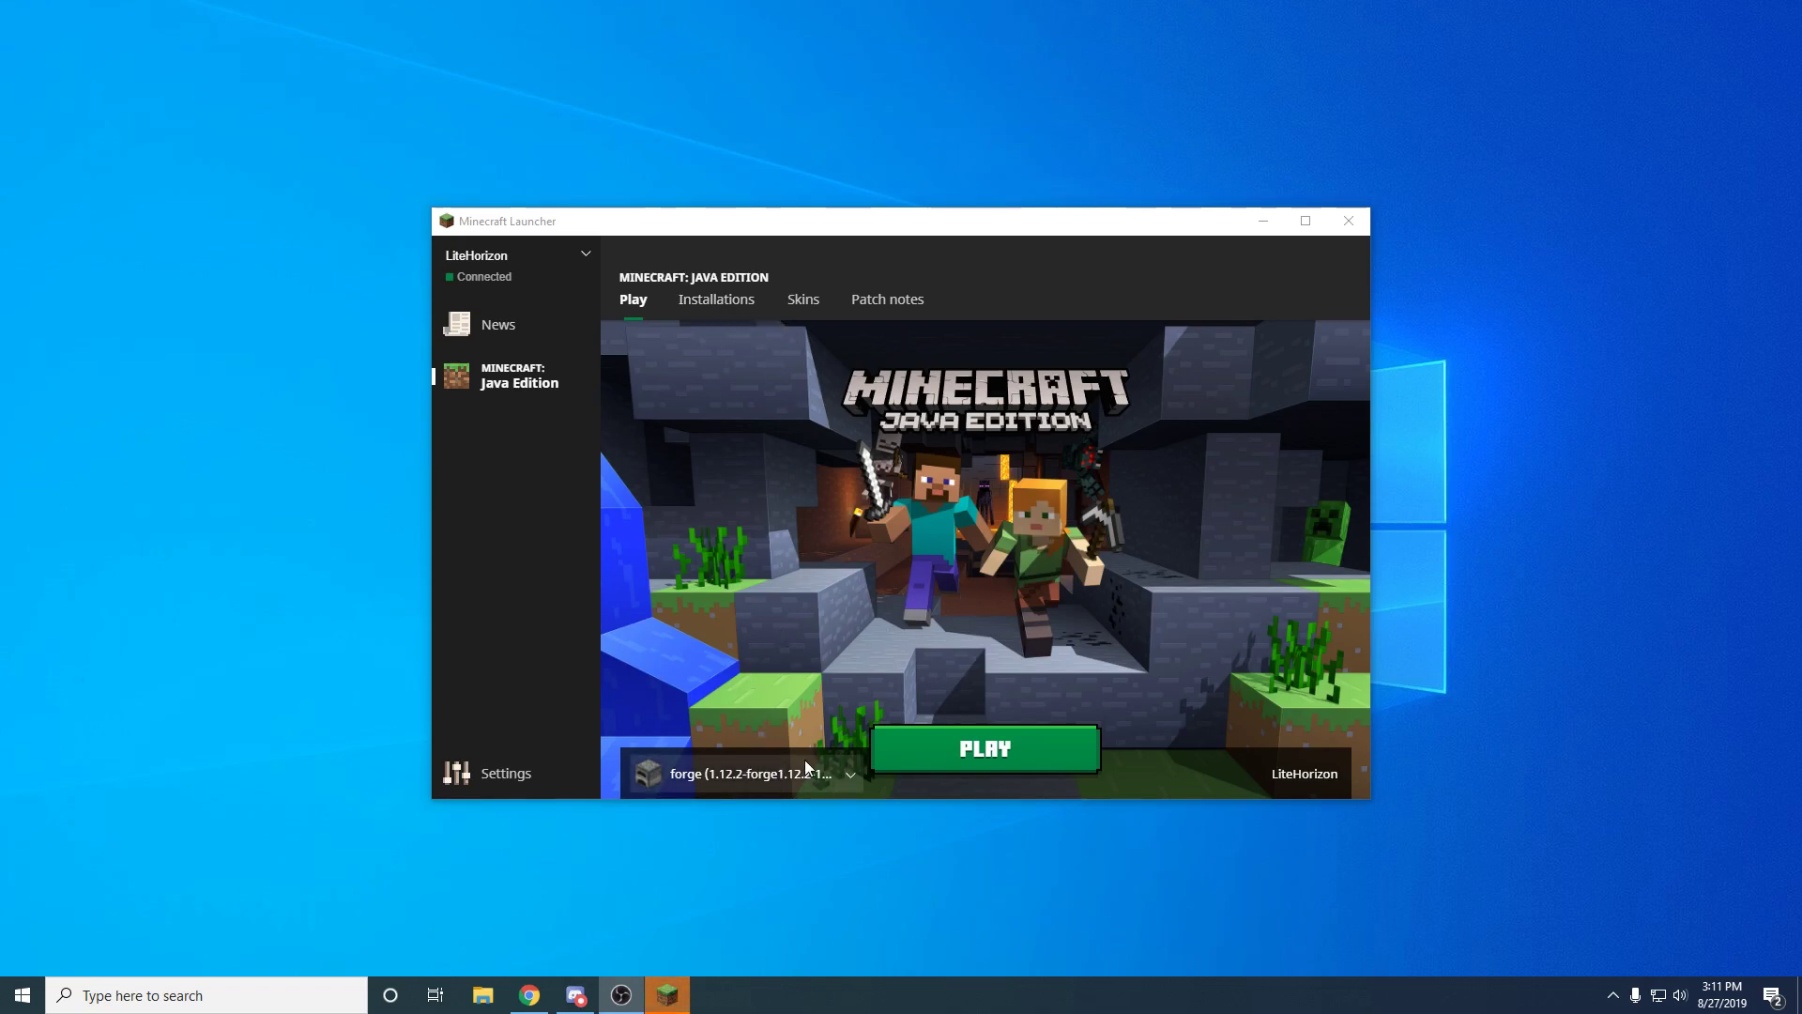
click(715, 300)
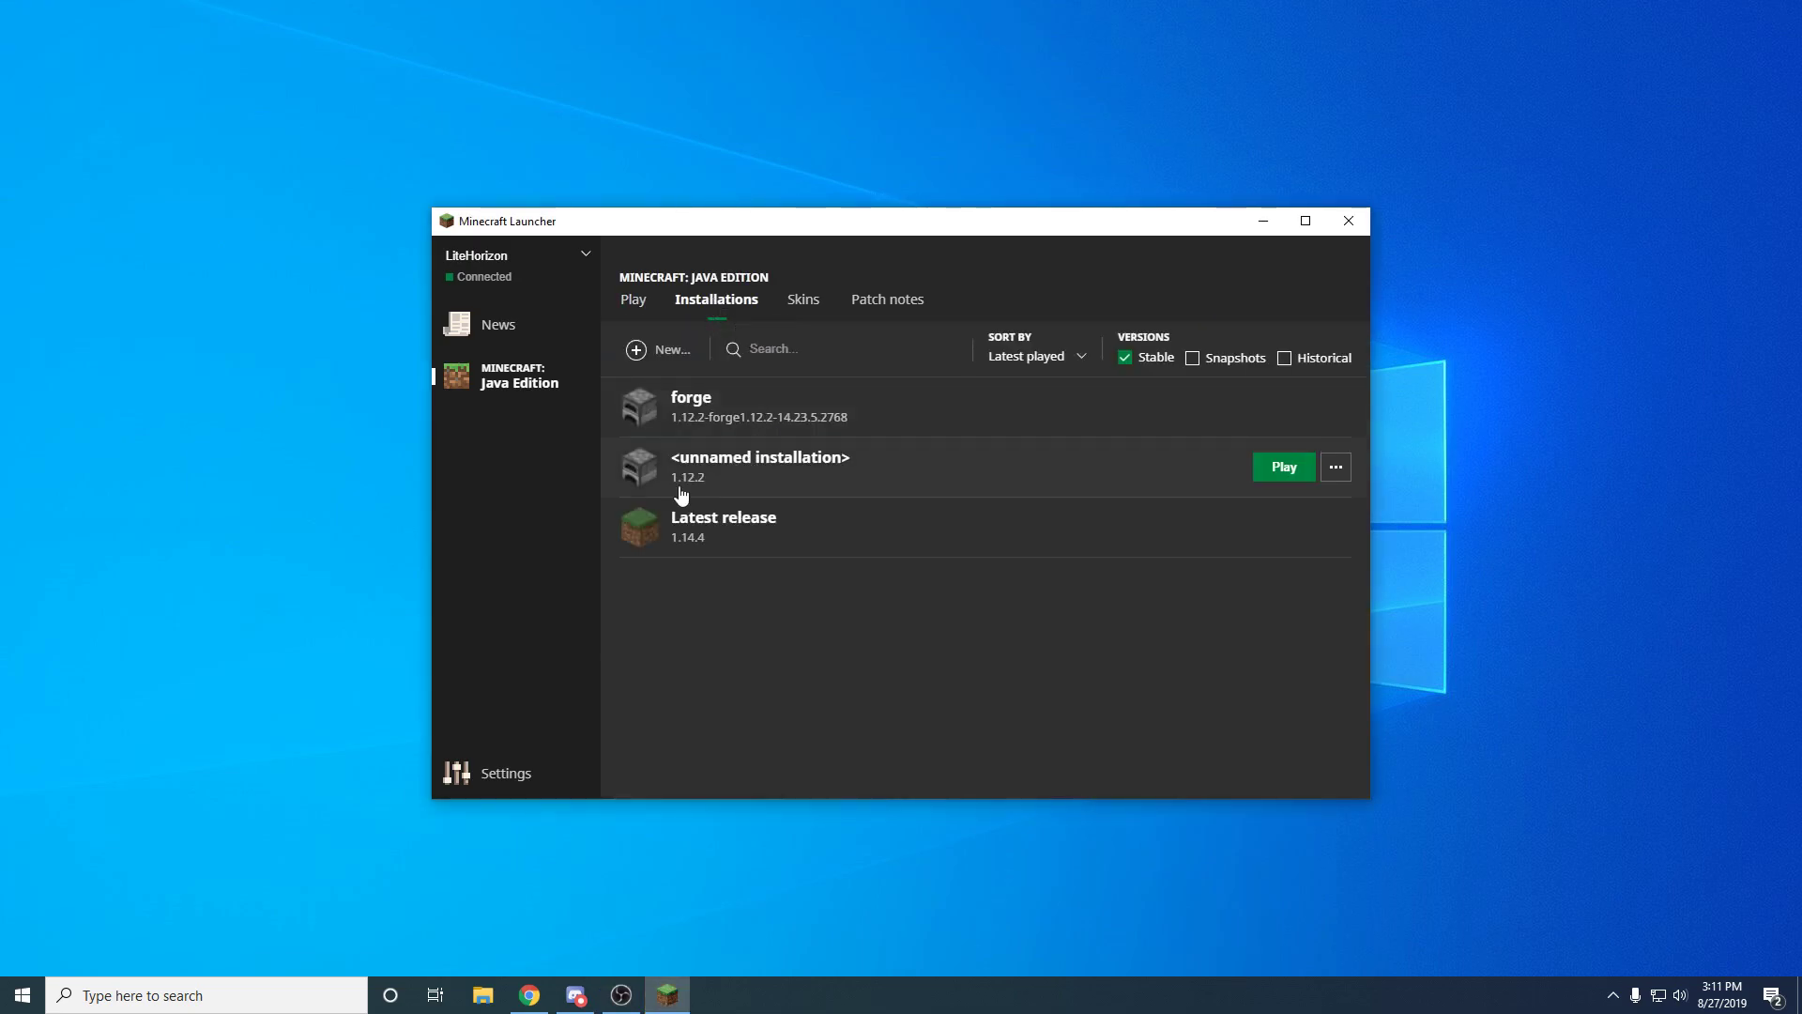
mouse_move(876, 406)
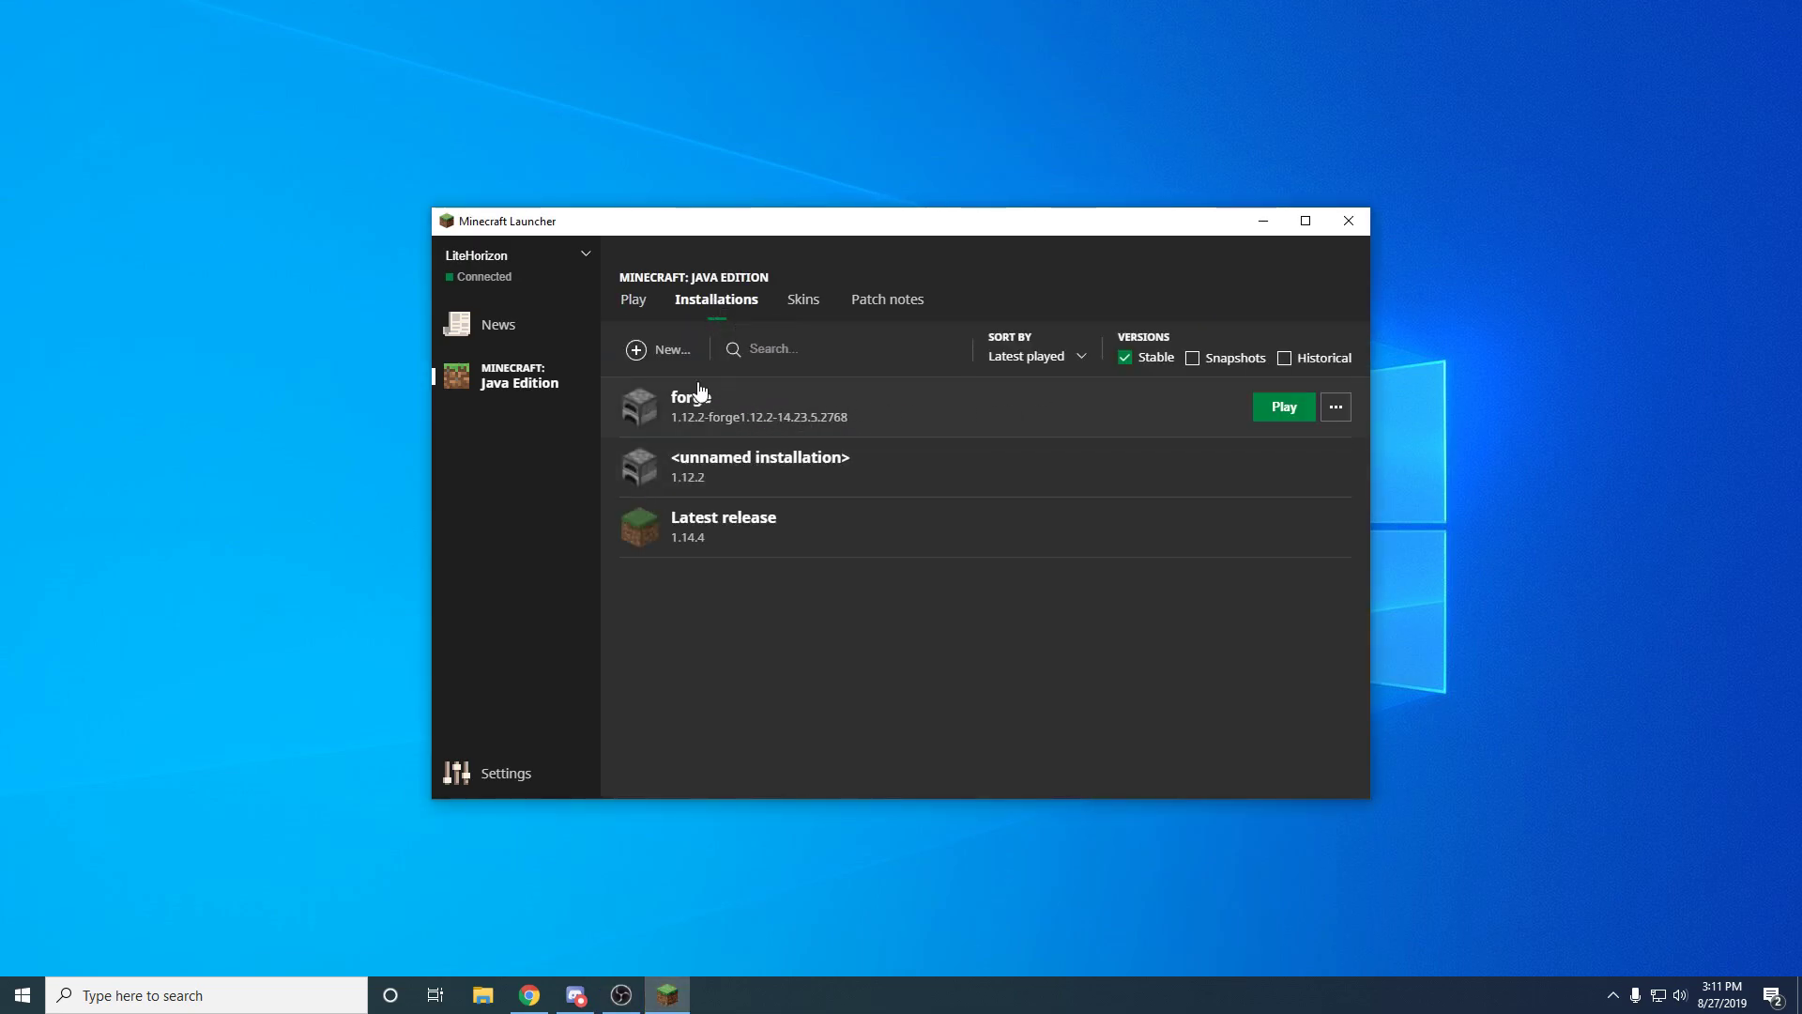
mouse_move(745, 460)
mouse_move(1131, 432)
click(1272, 412)
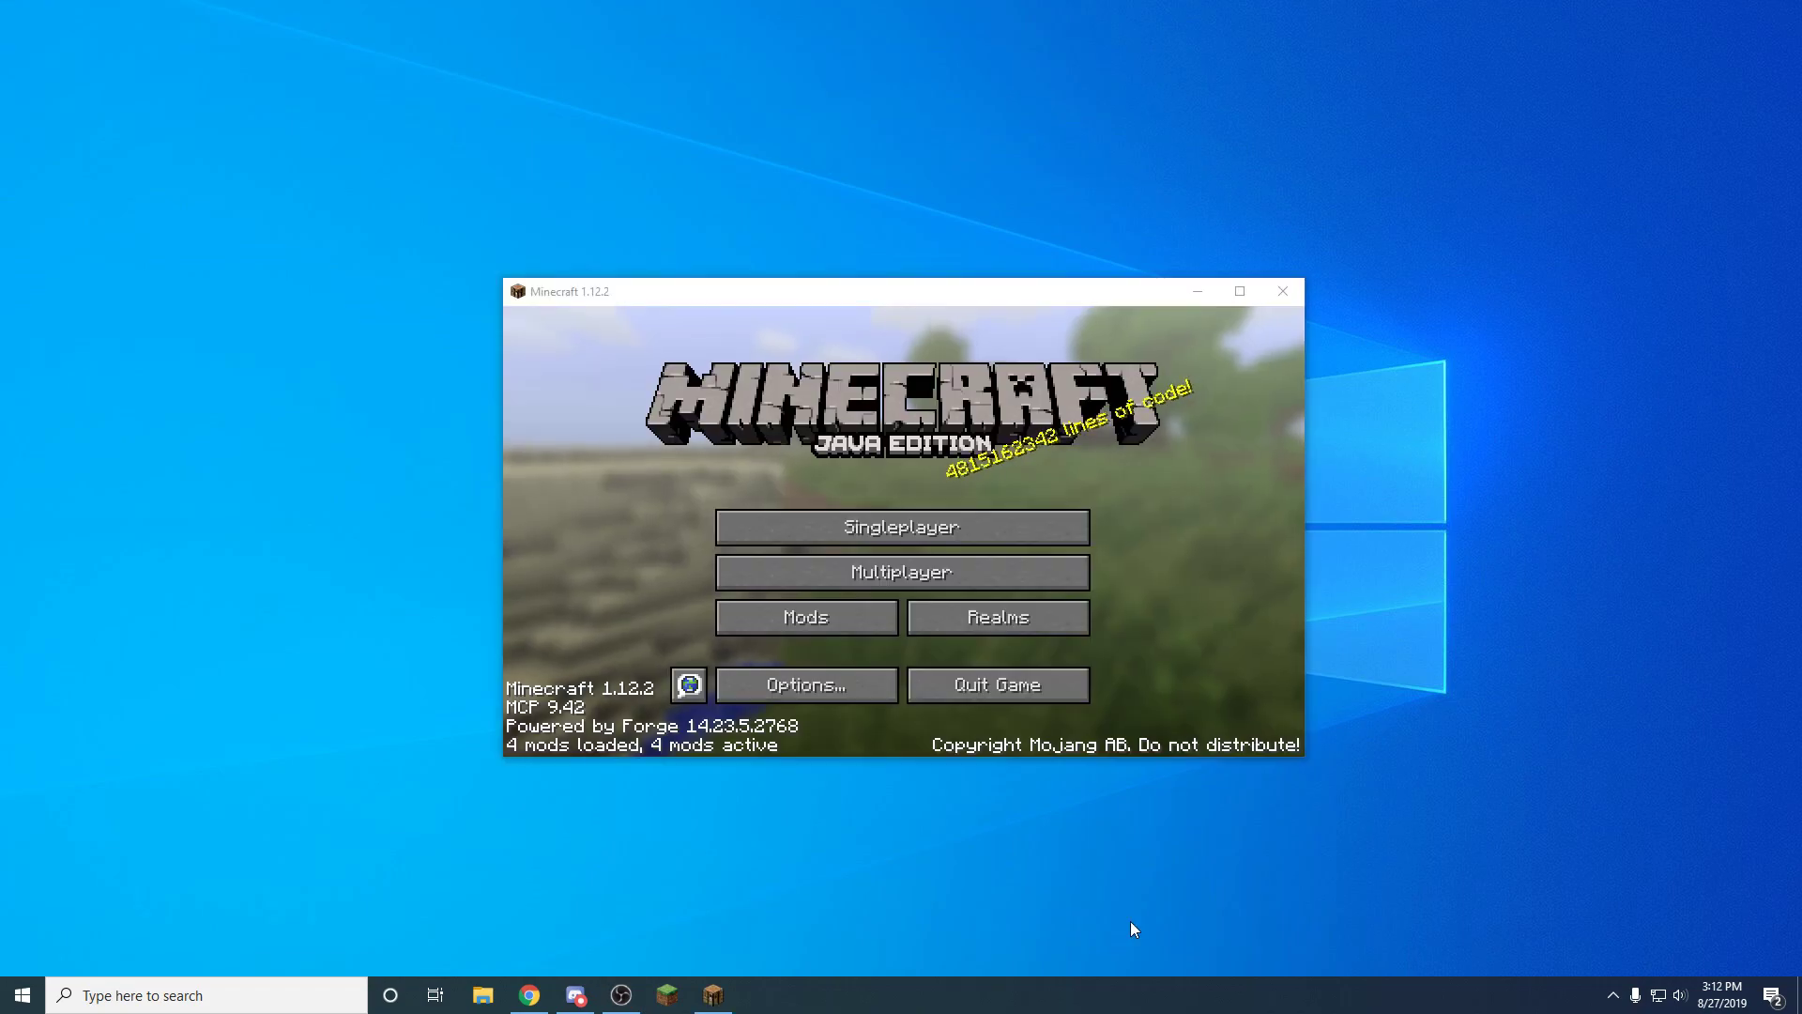
click(1197, 291)
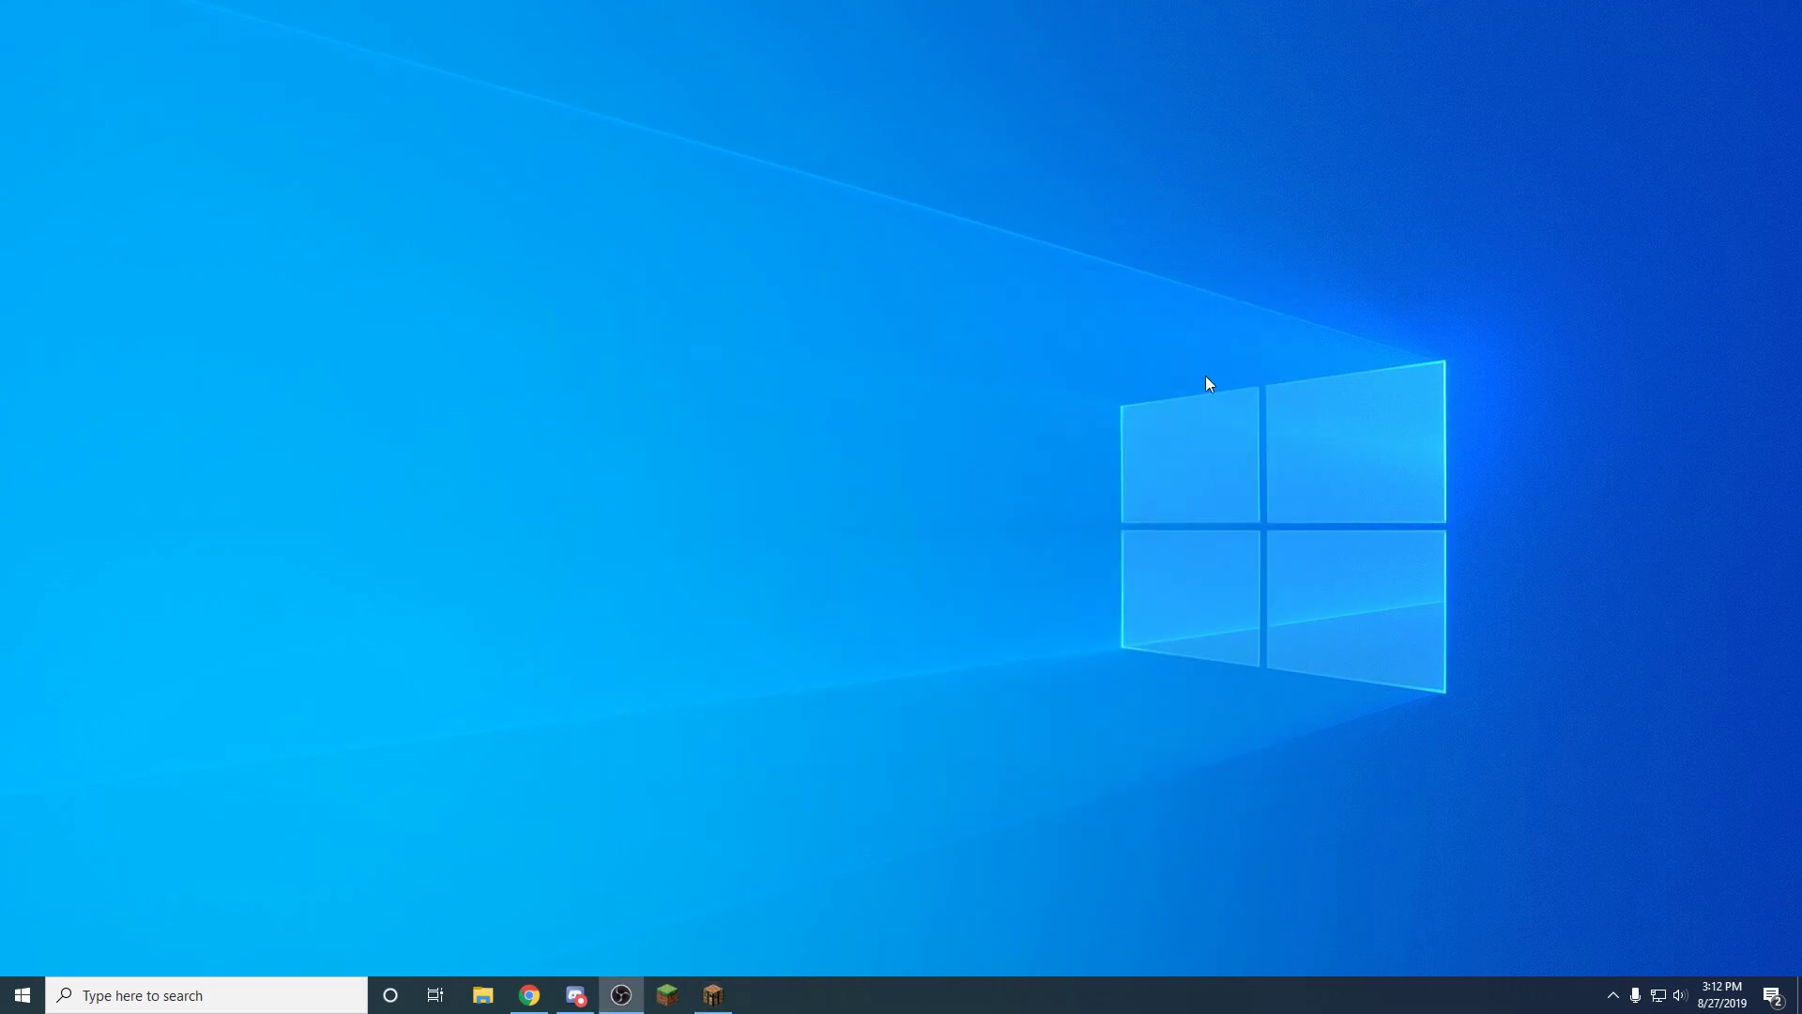
Return to the wiki's installation instructions in Chrome and open the TekTopia mod page on CurseForge
click(530, 996)
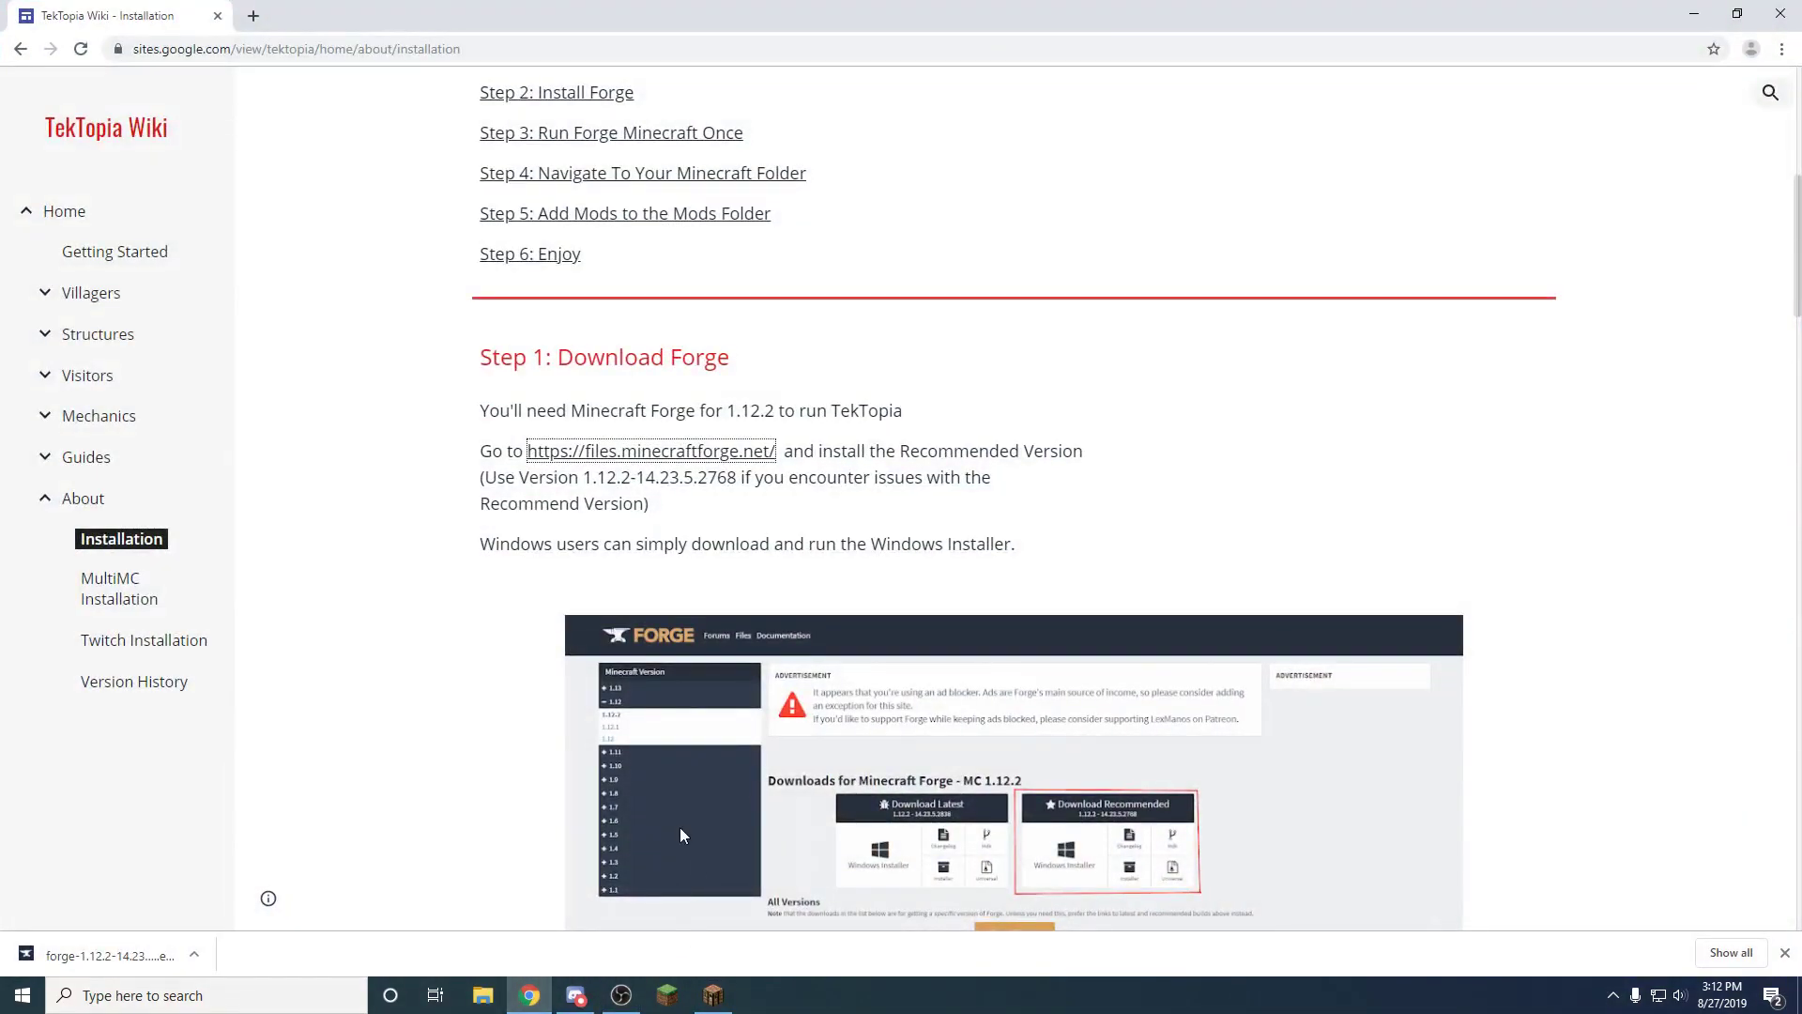
scroll(865, 575, down, 6)
scroll(864, 575, down, 10)
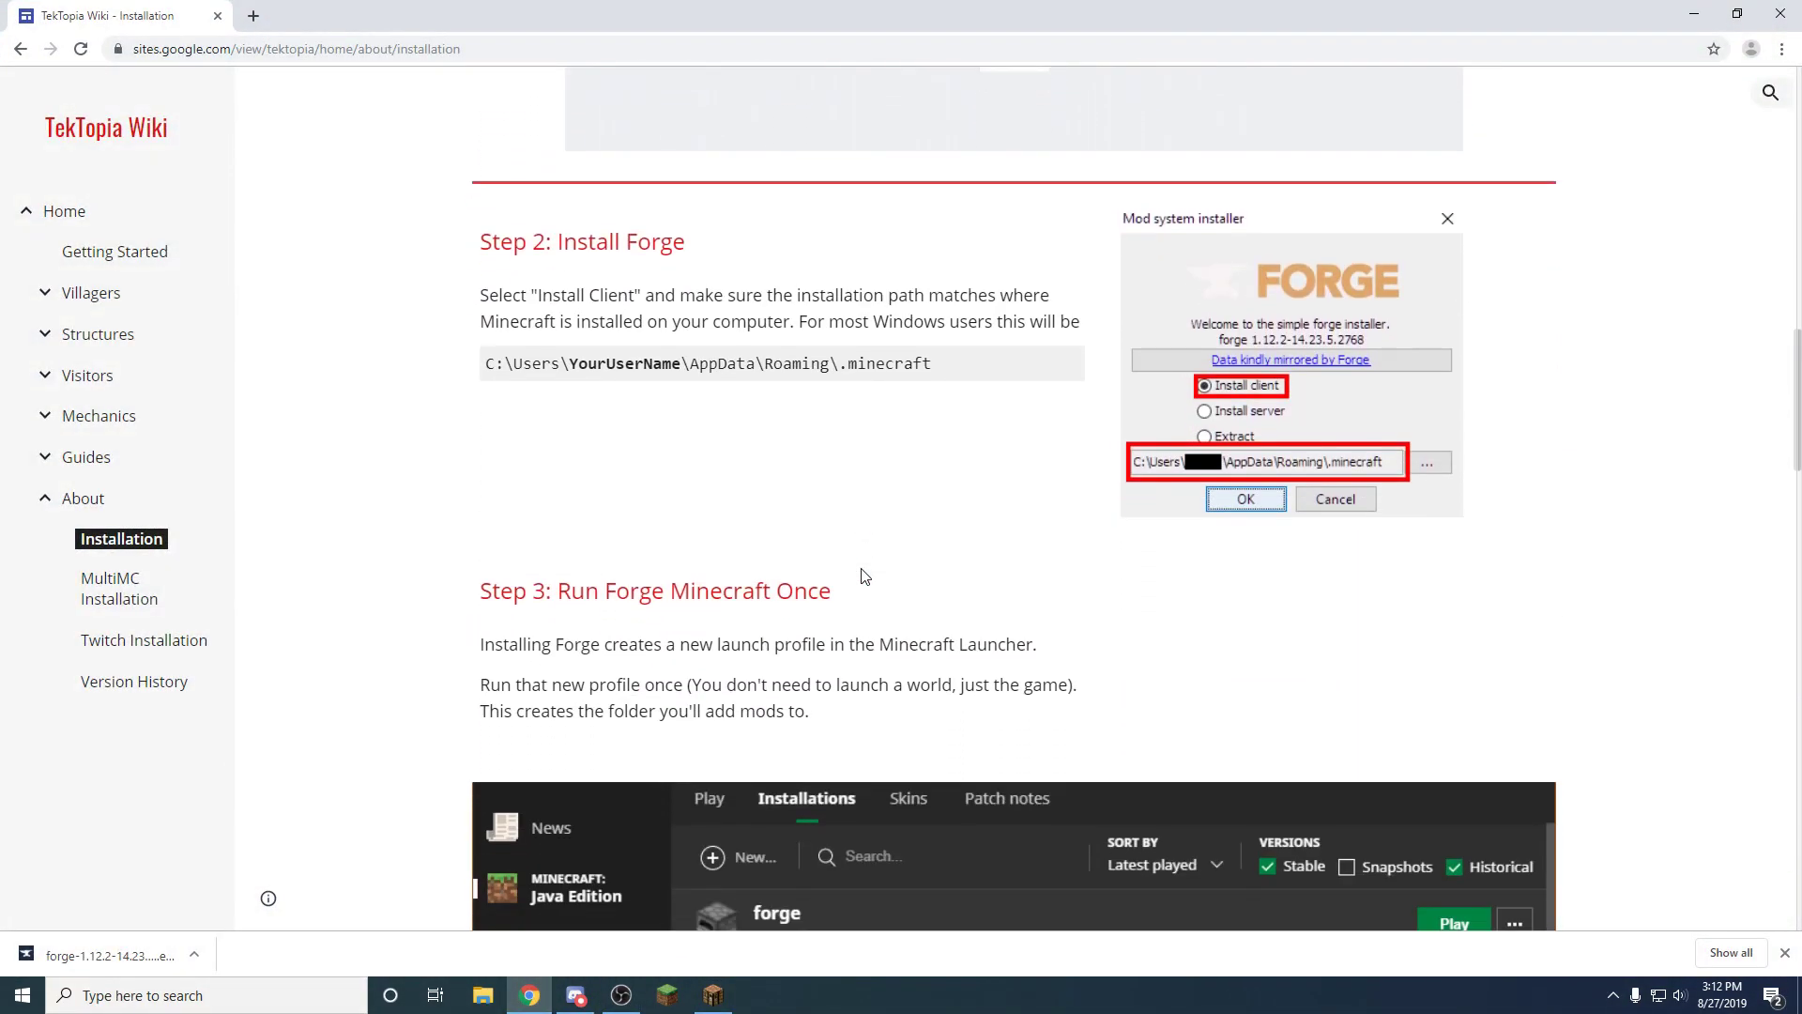
scroll(859, 567, down, 11)
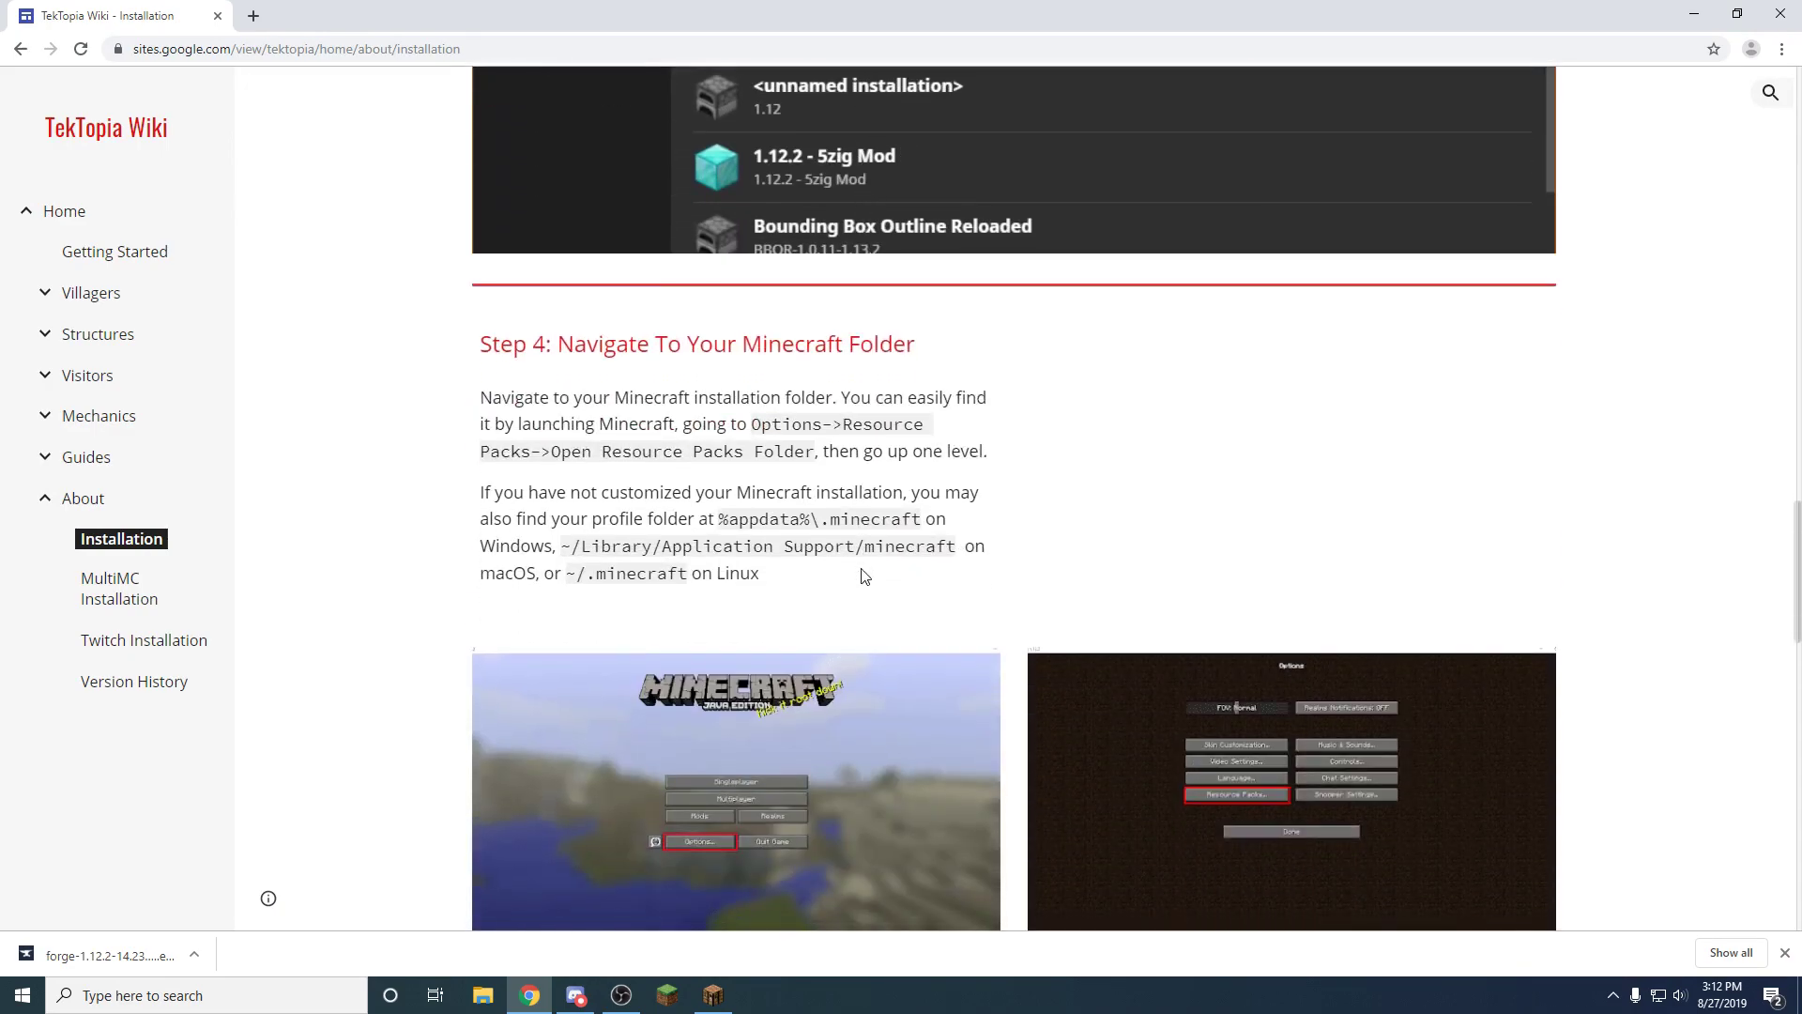
scroll(845, 555, down, 7)
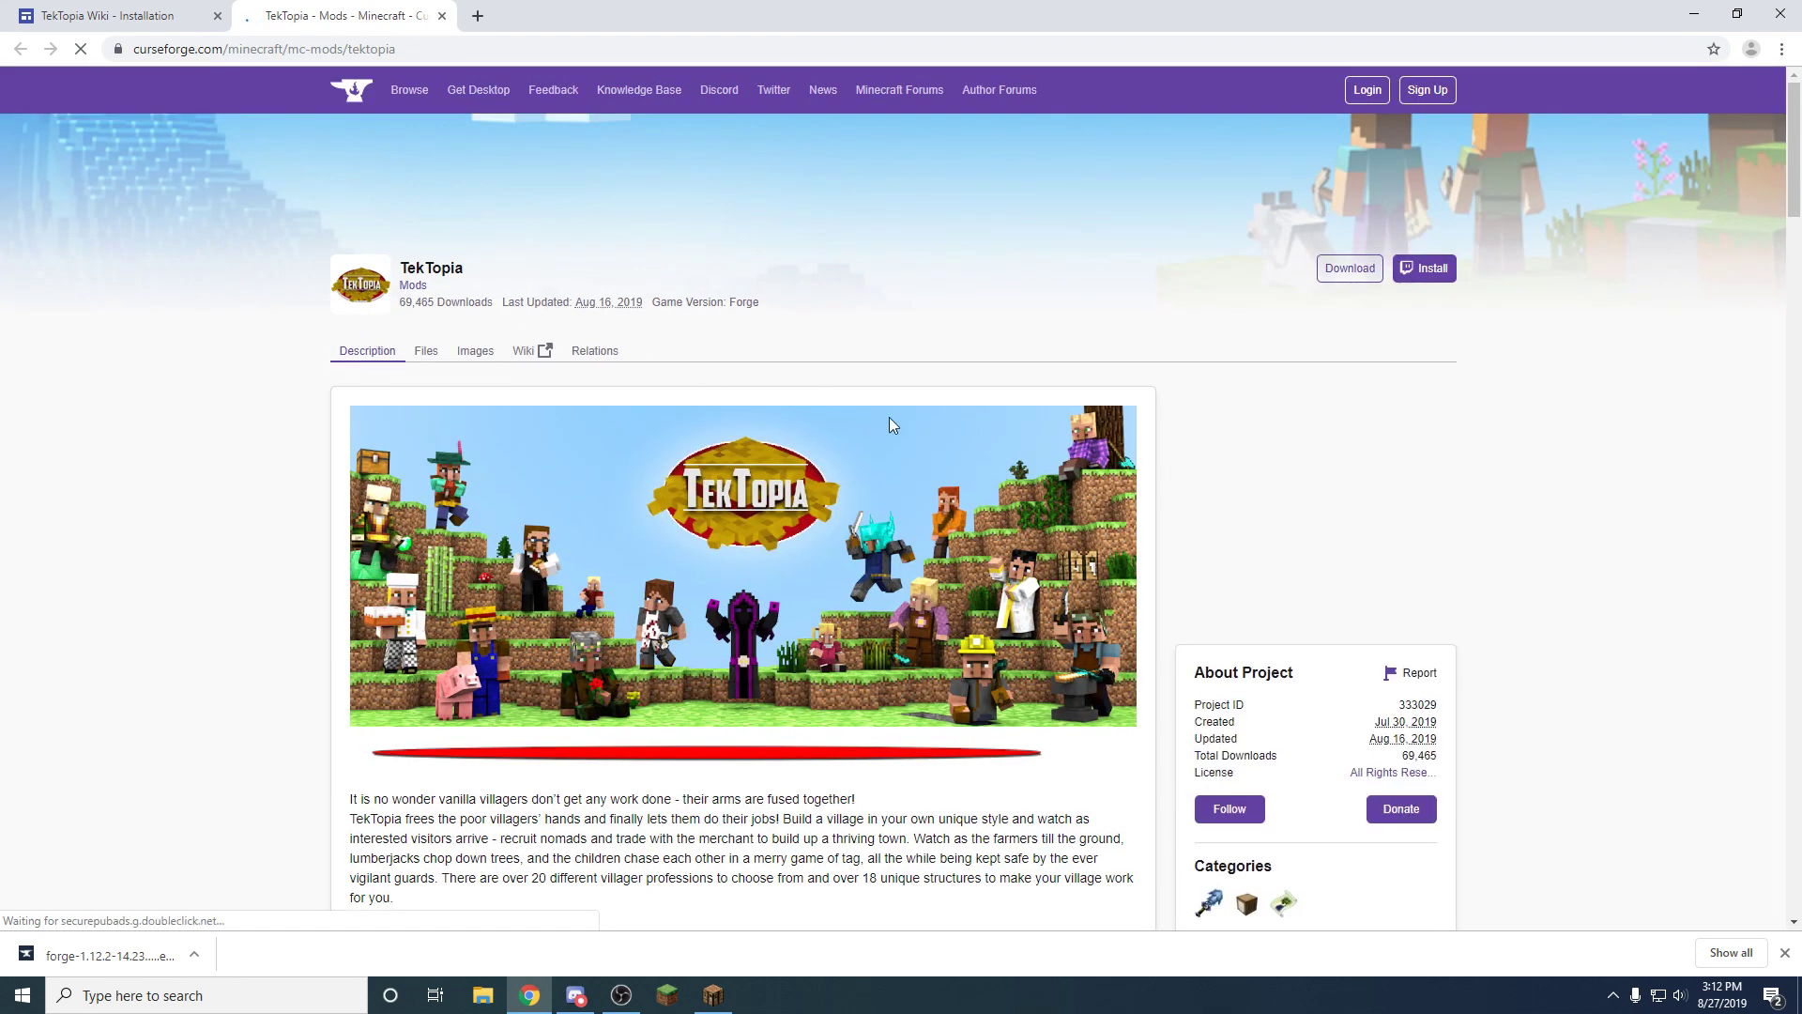
Download tektopia-1.1.0.jar from the Minecraft 1.12 recent files on the mod page and keep the file despite the warning
scroll(948, 441, down, 2)
scroll(944, 425, up, 2)
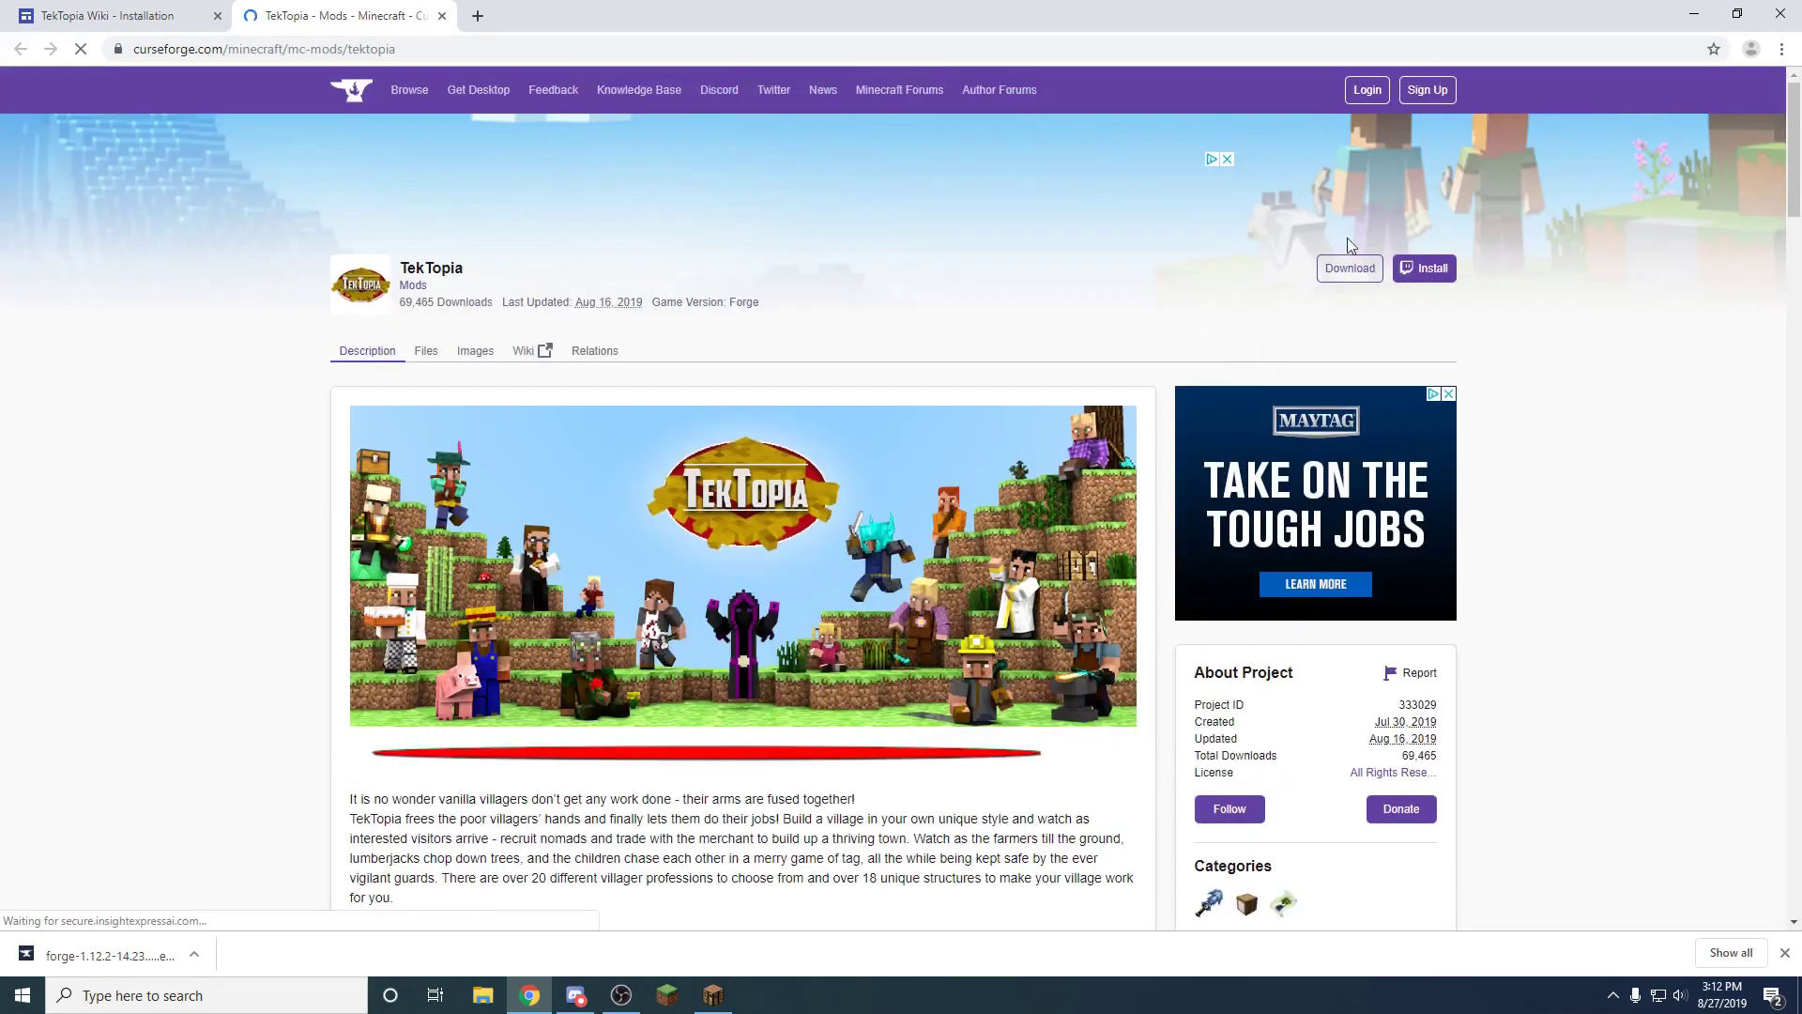
scroll(1179, 363, down, 6)
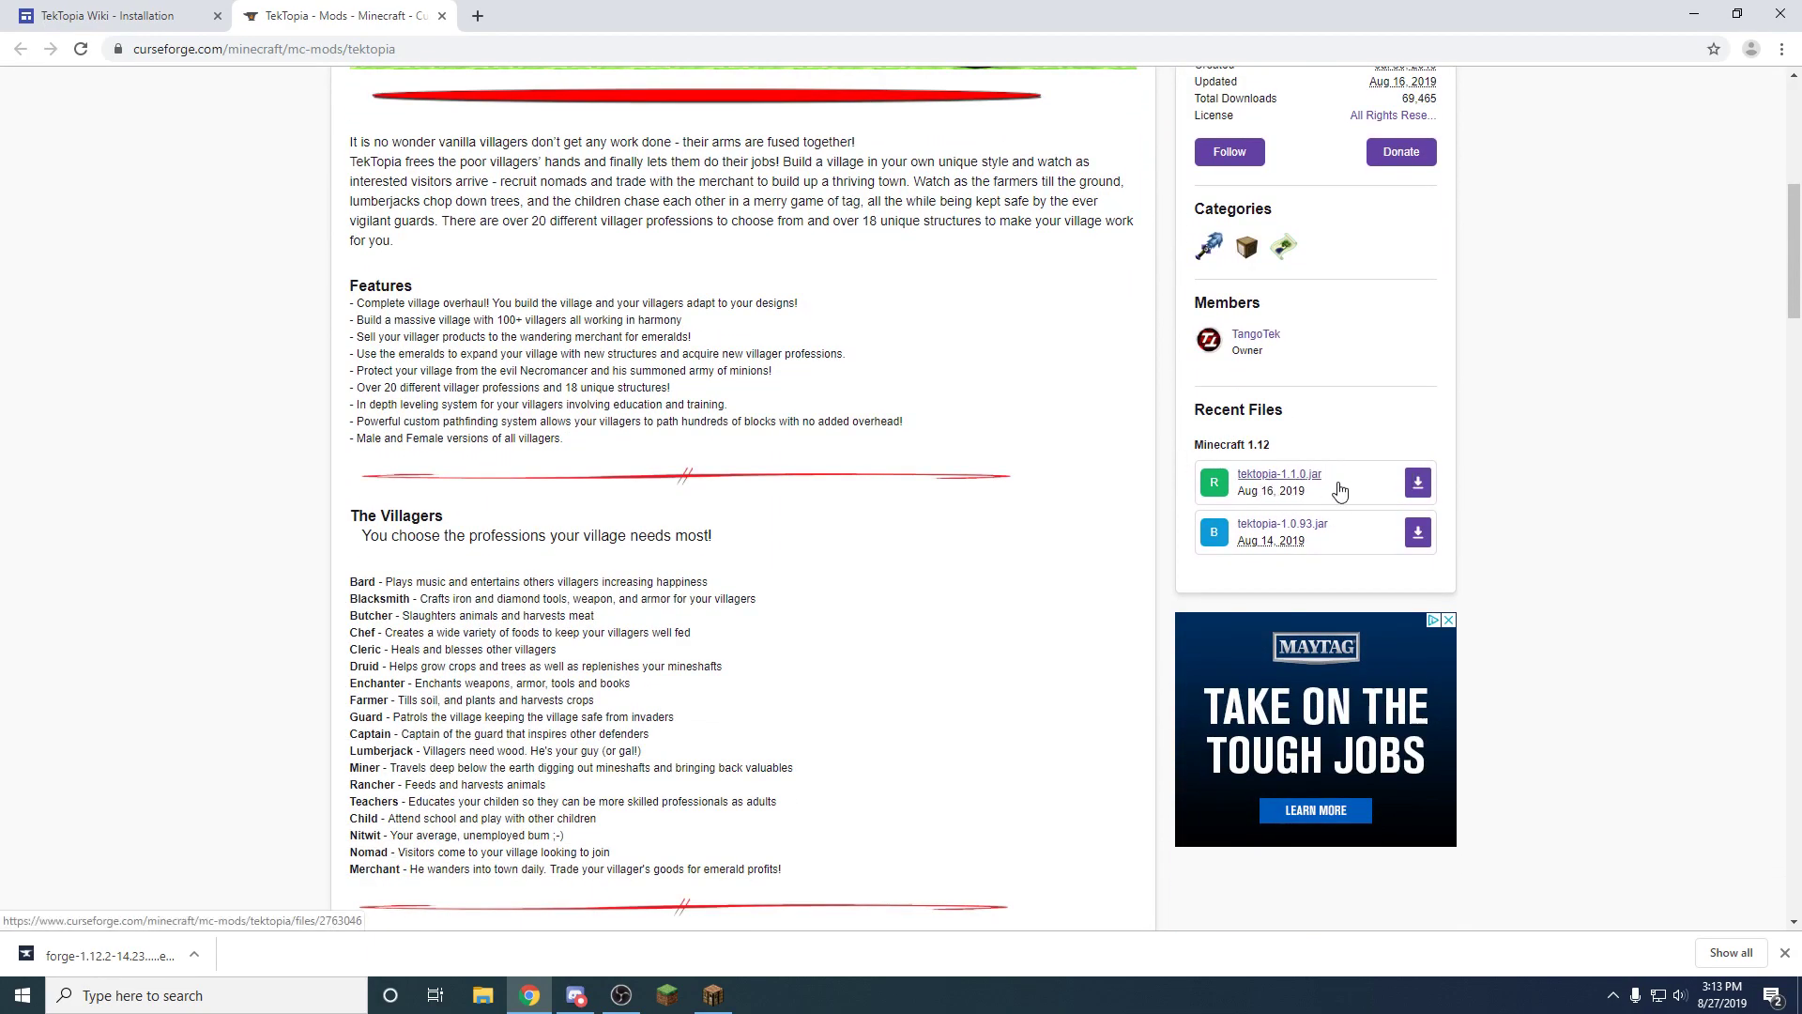
click(1419, 484)
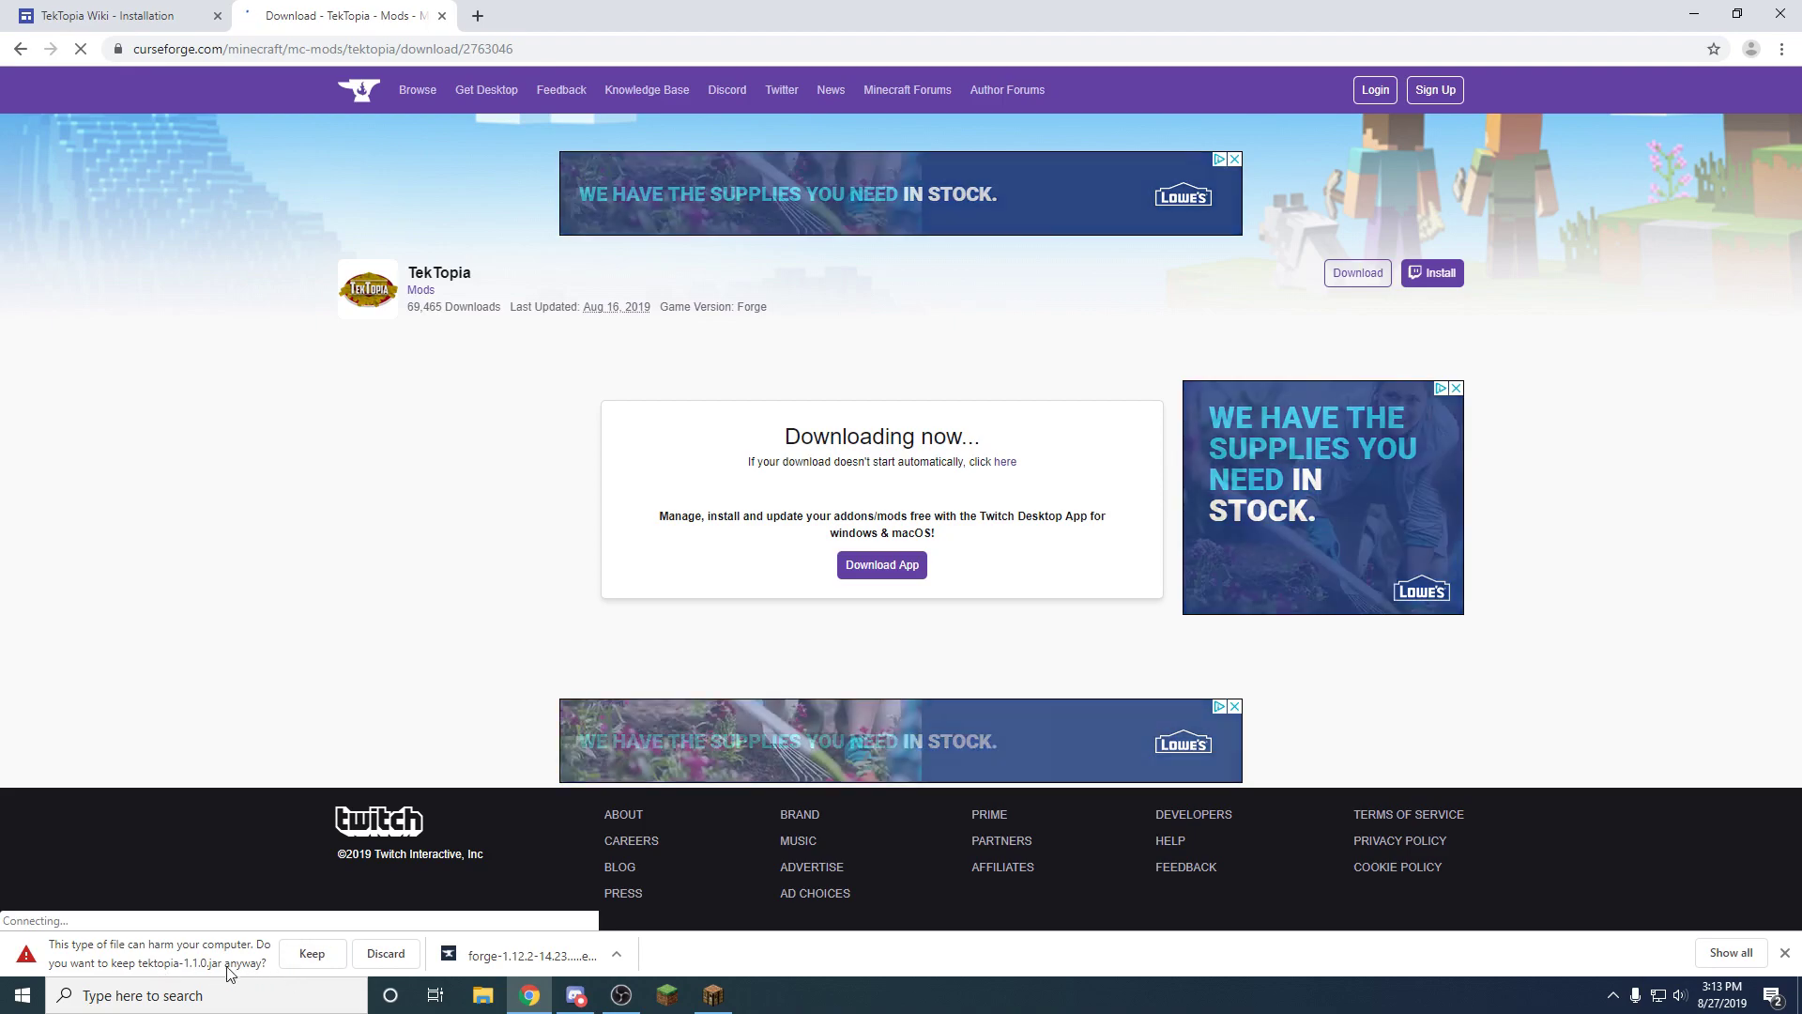
click(311, 953)
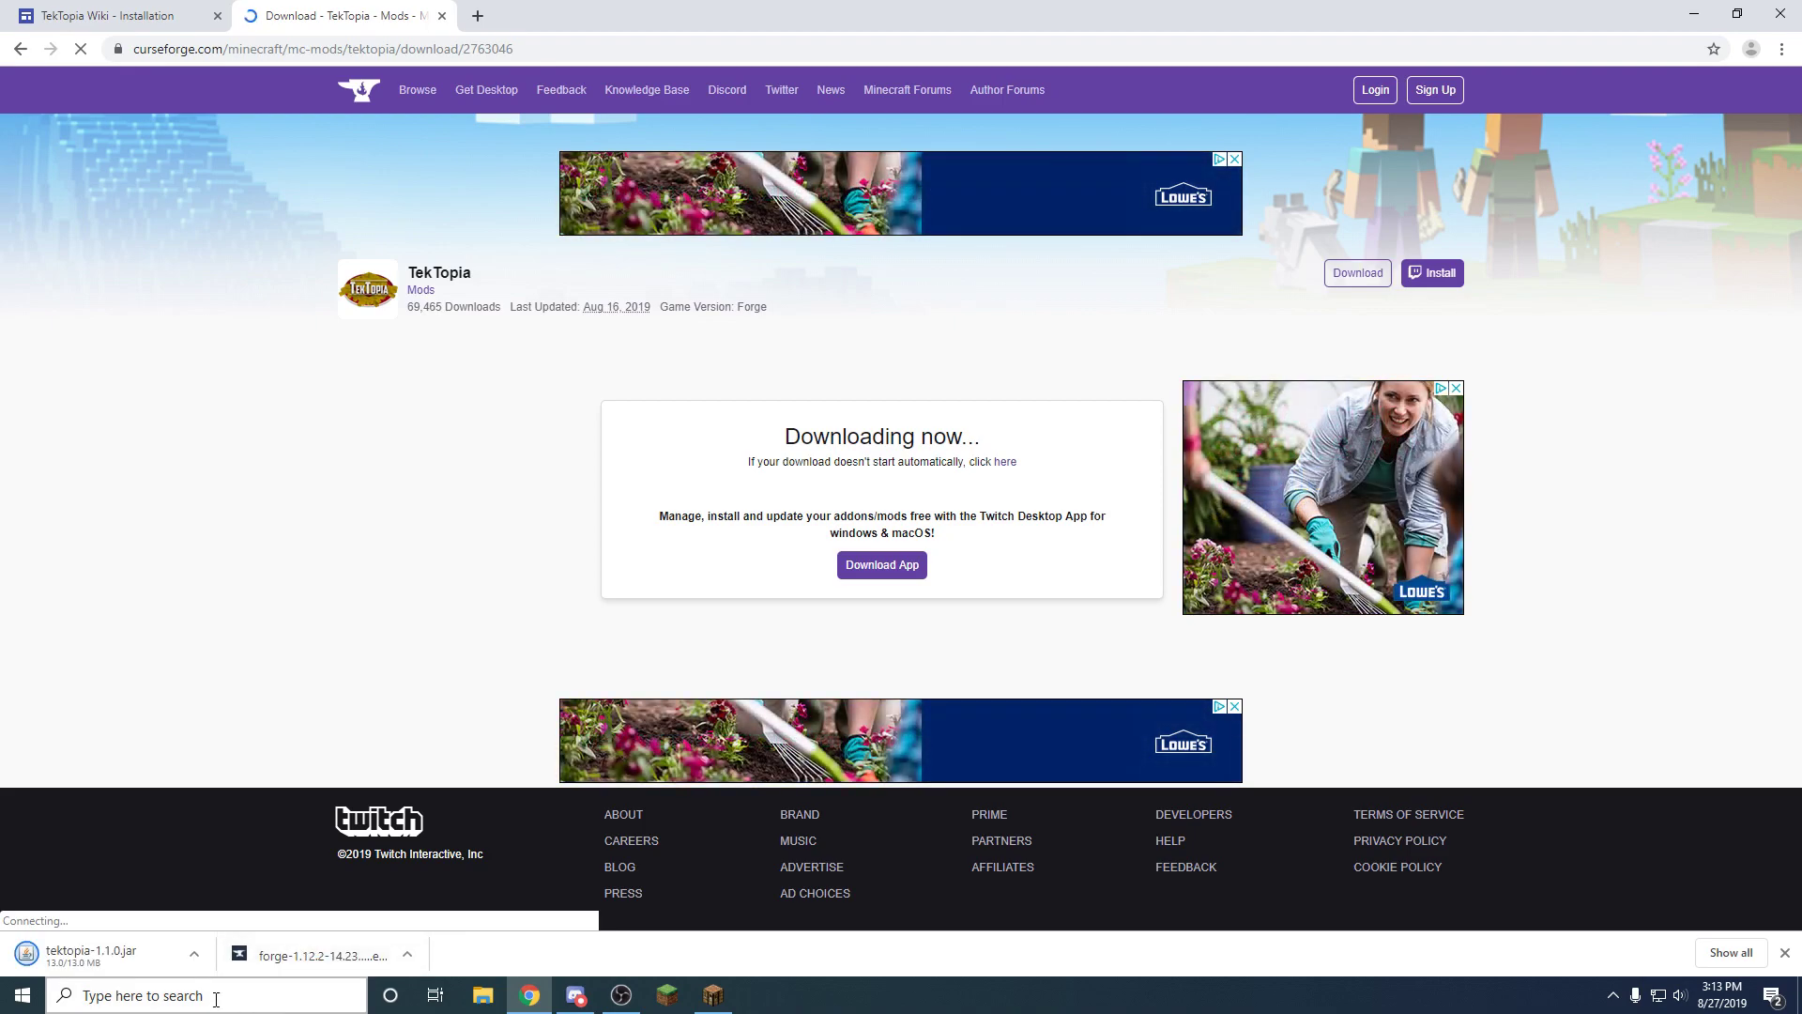
Show the downloaded tektopia-1.1.0 file in its folder, move it onto the desktop, and minimize the open windows
right_click(106, 949)
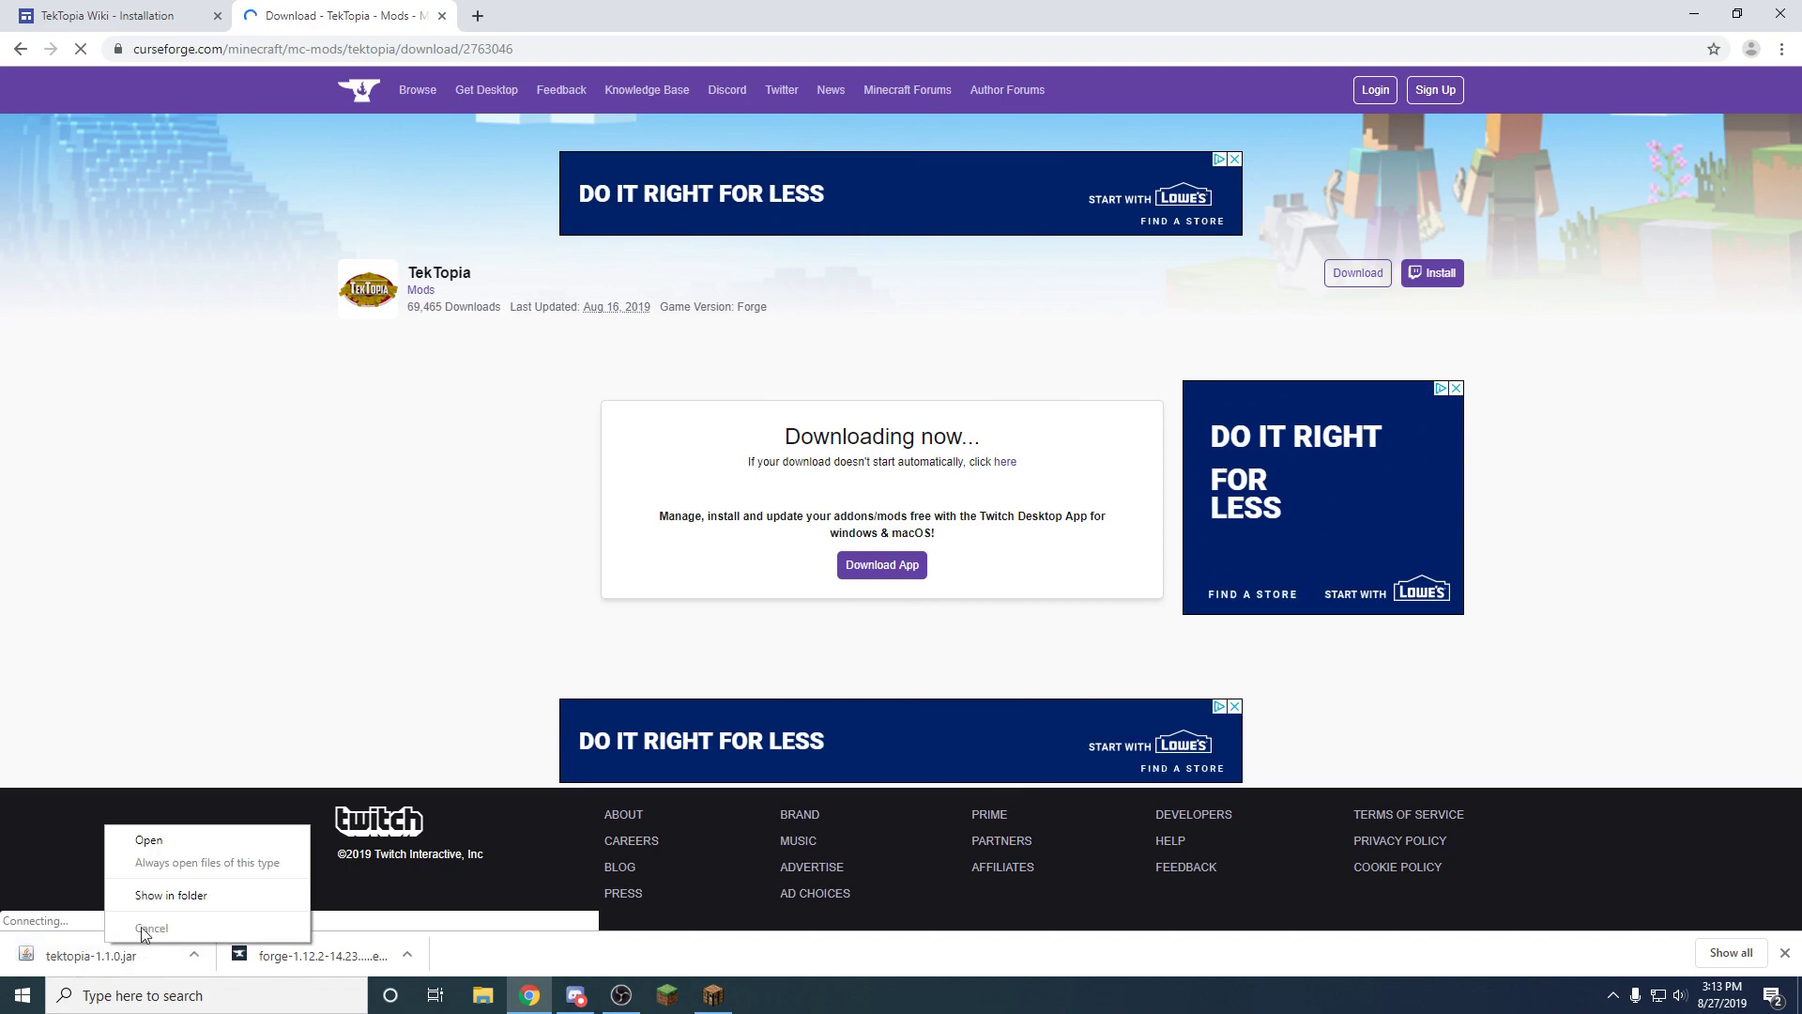
click(186, 901)
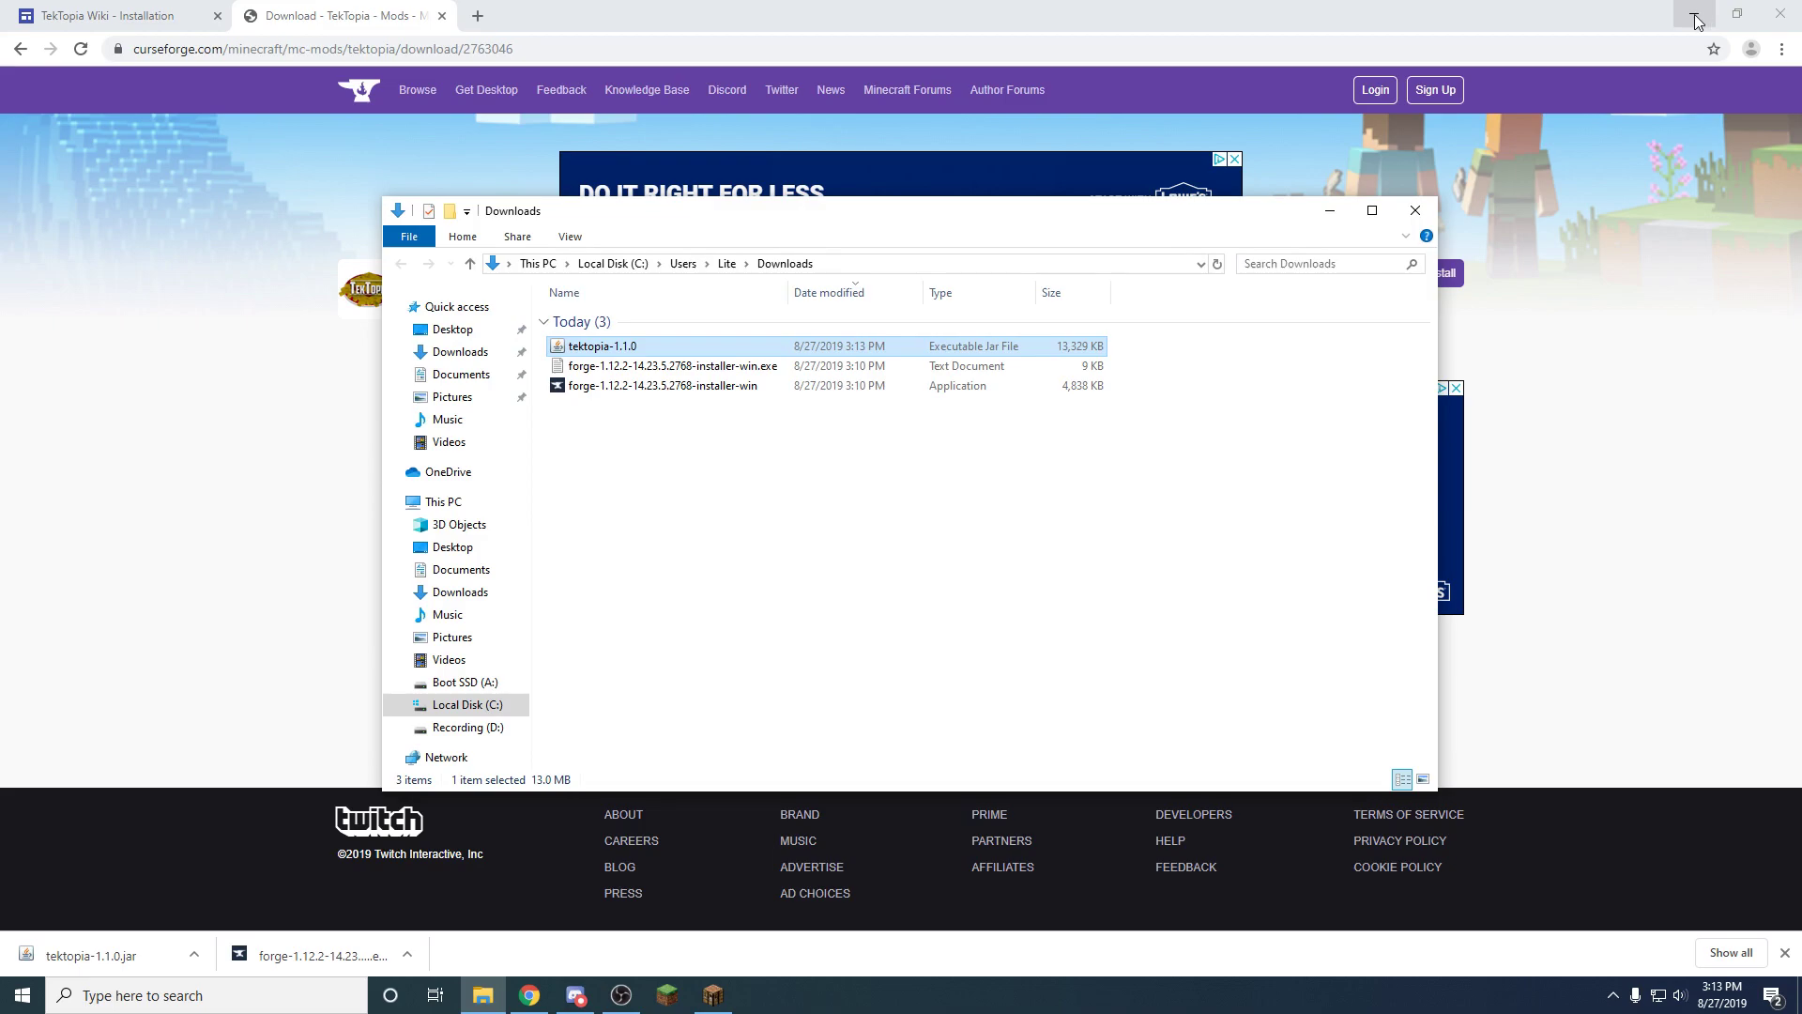
click(1695, 18)
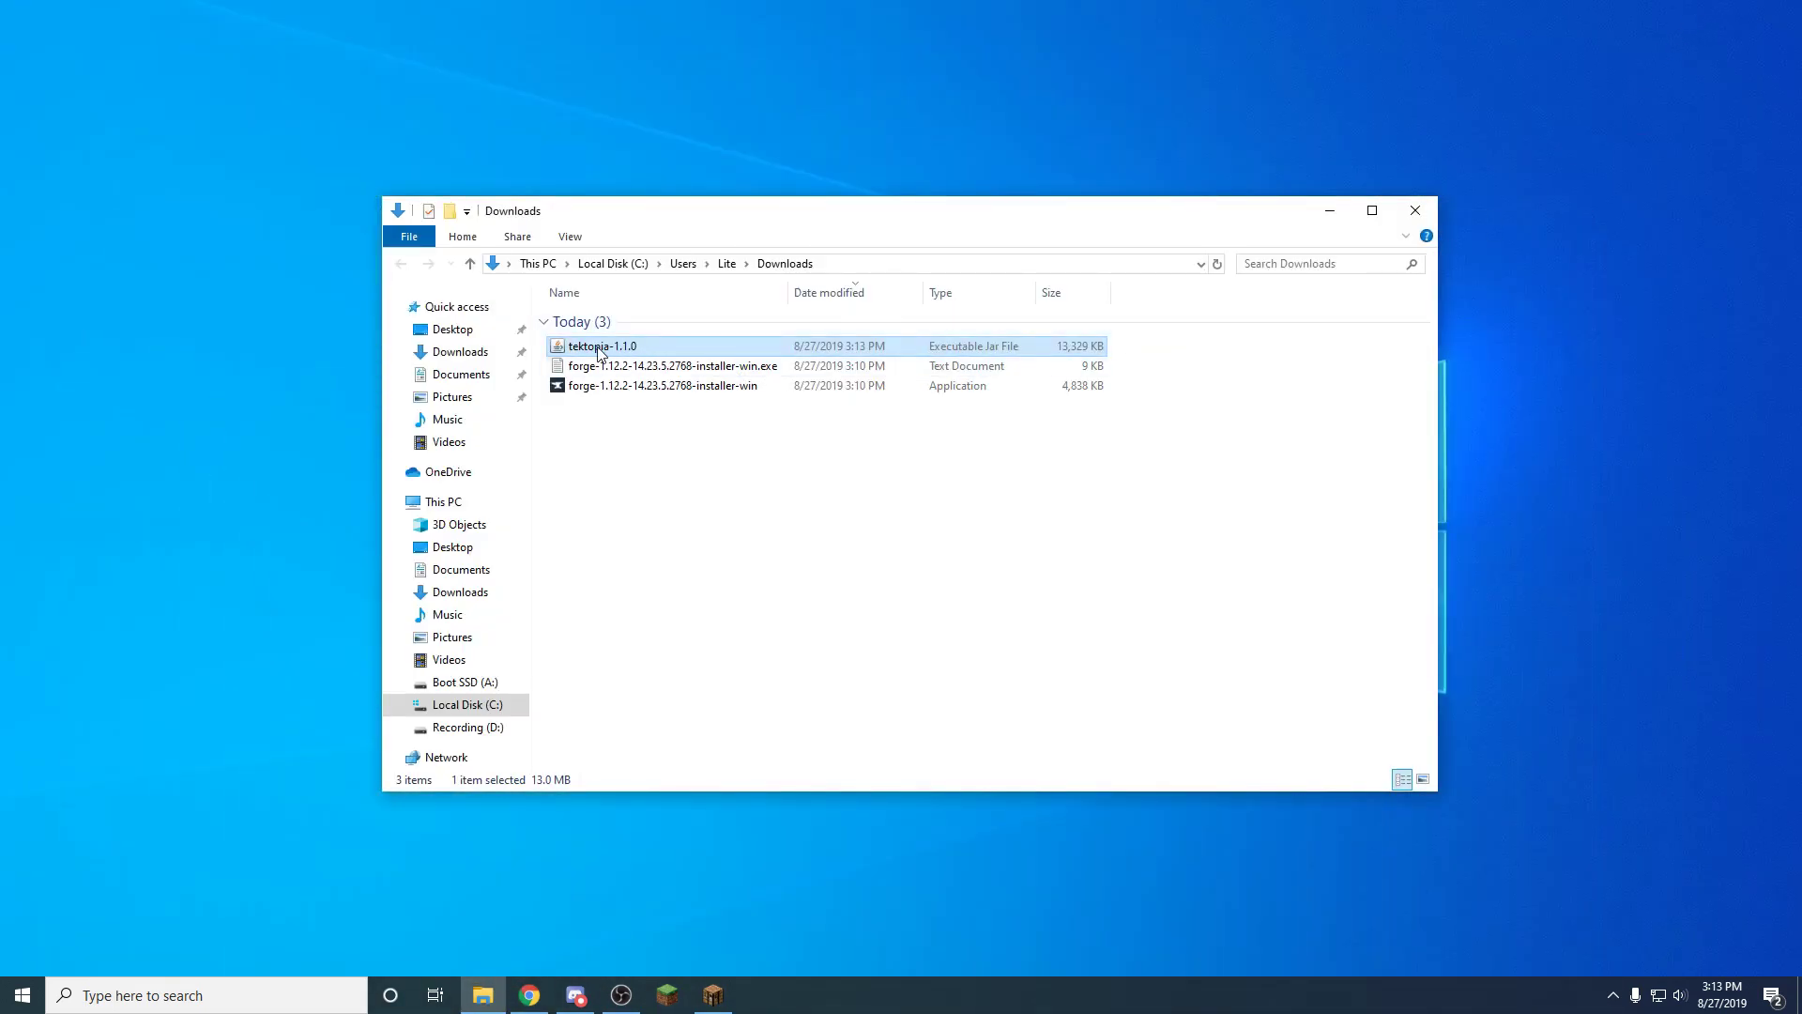
drag(598, 353, 912, 123)
click(1333, 212)
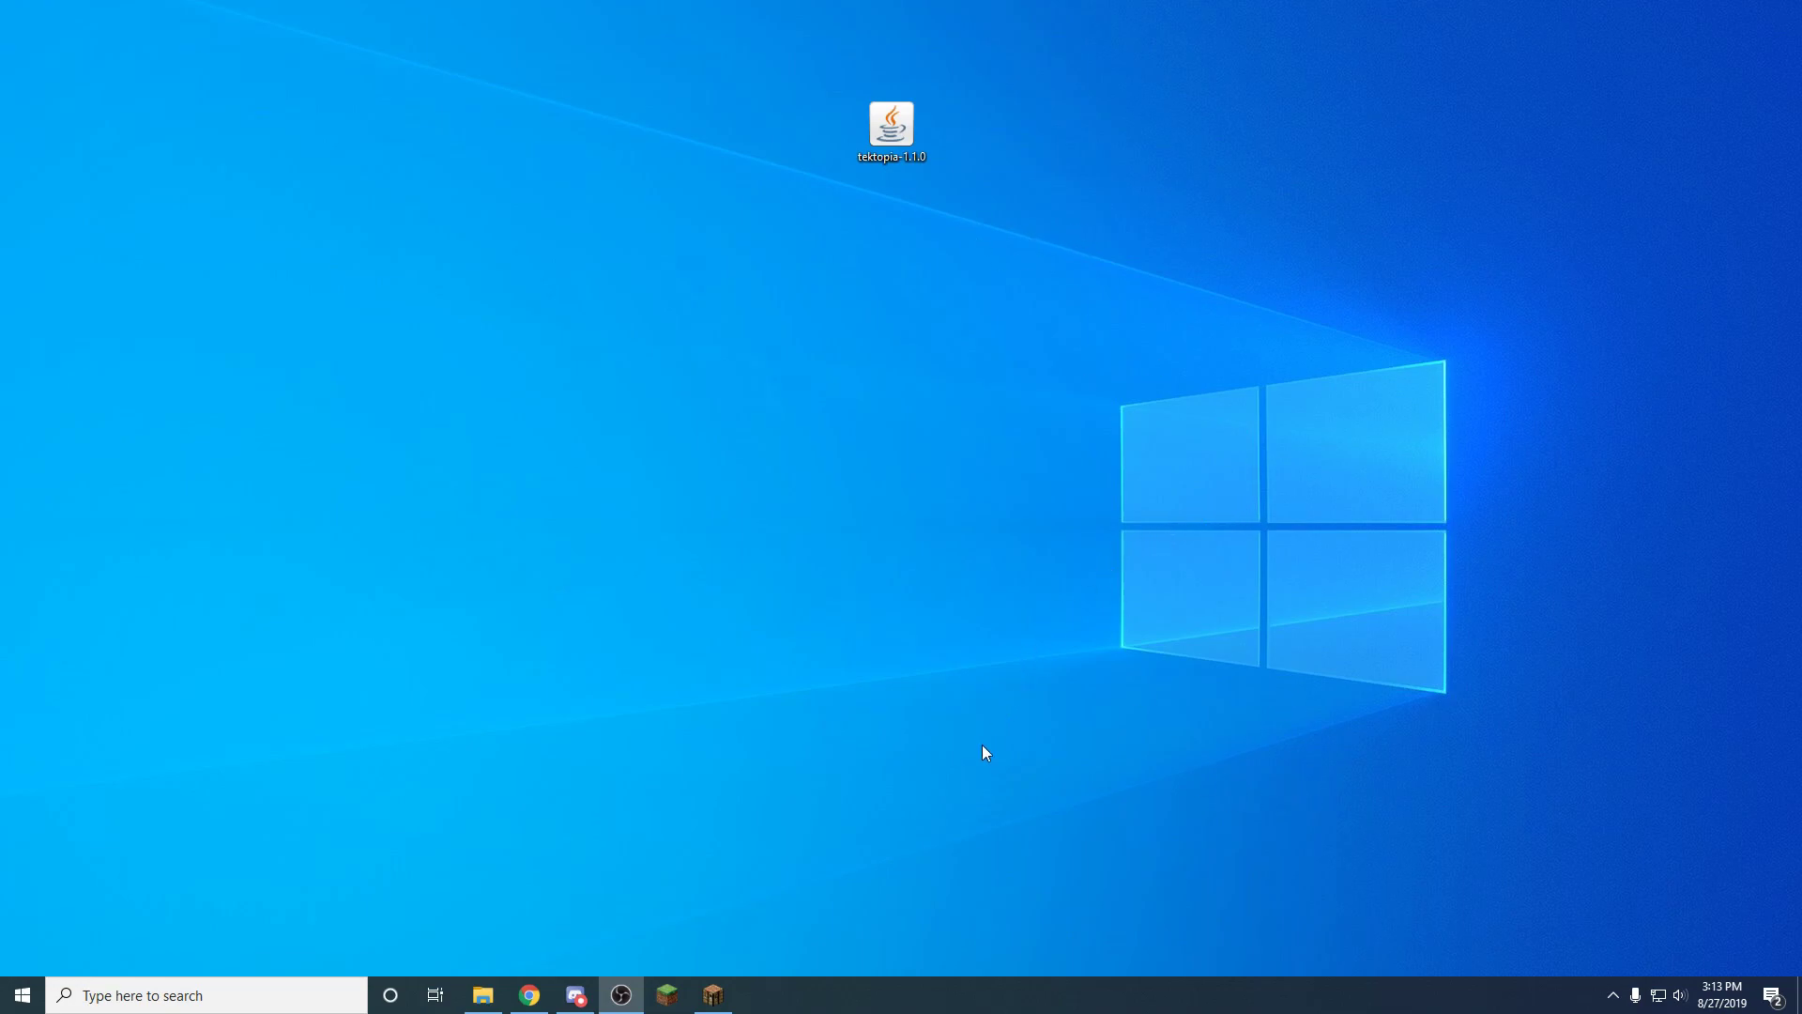
Switch to Minecraft, reach the .minecraft mods folder through the game's resource pack folder, and close the folder window
click(715, 997)
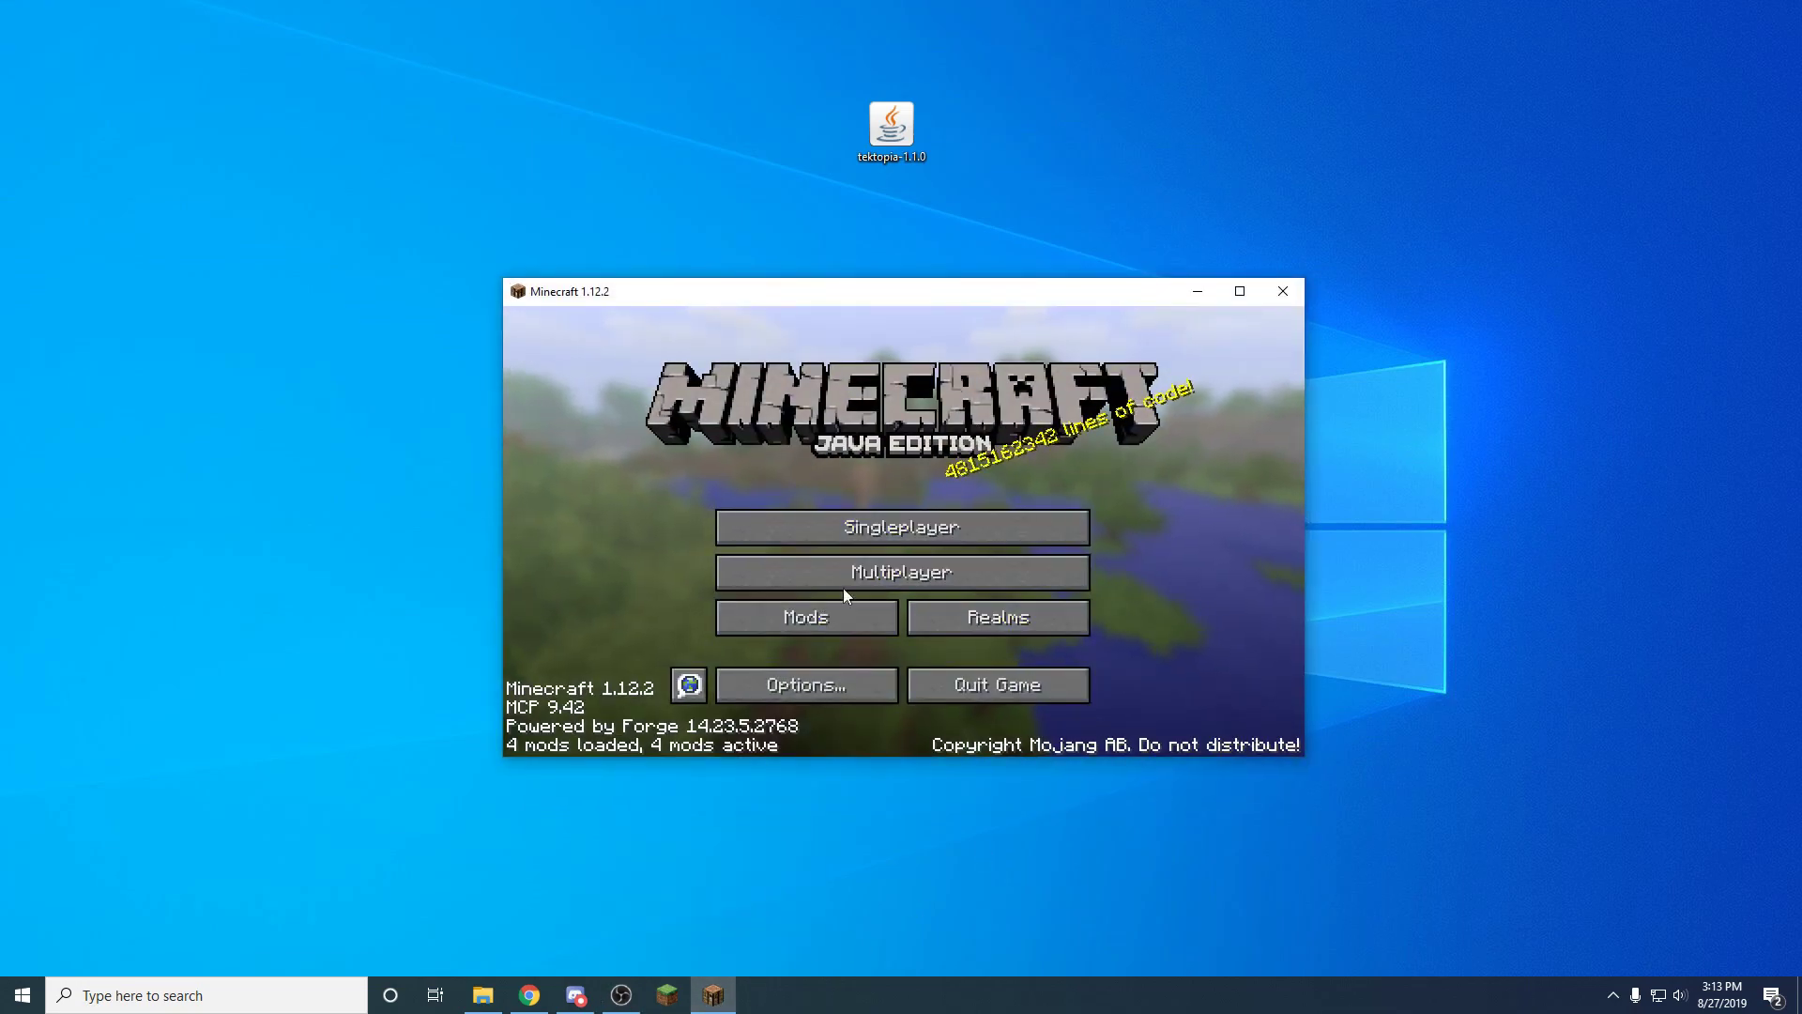
click(830, 685)
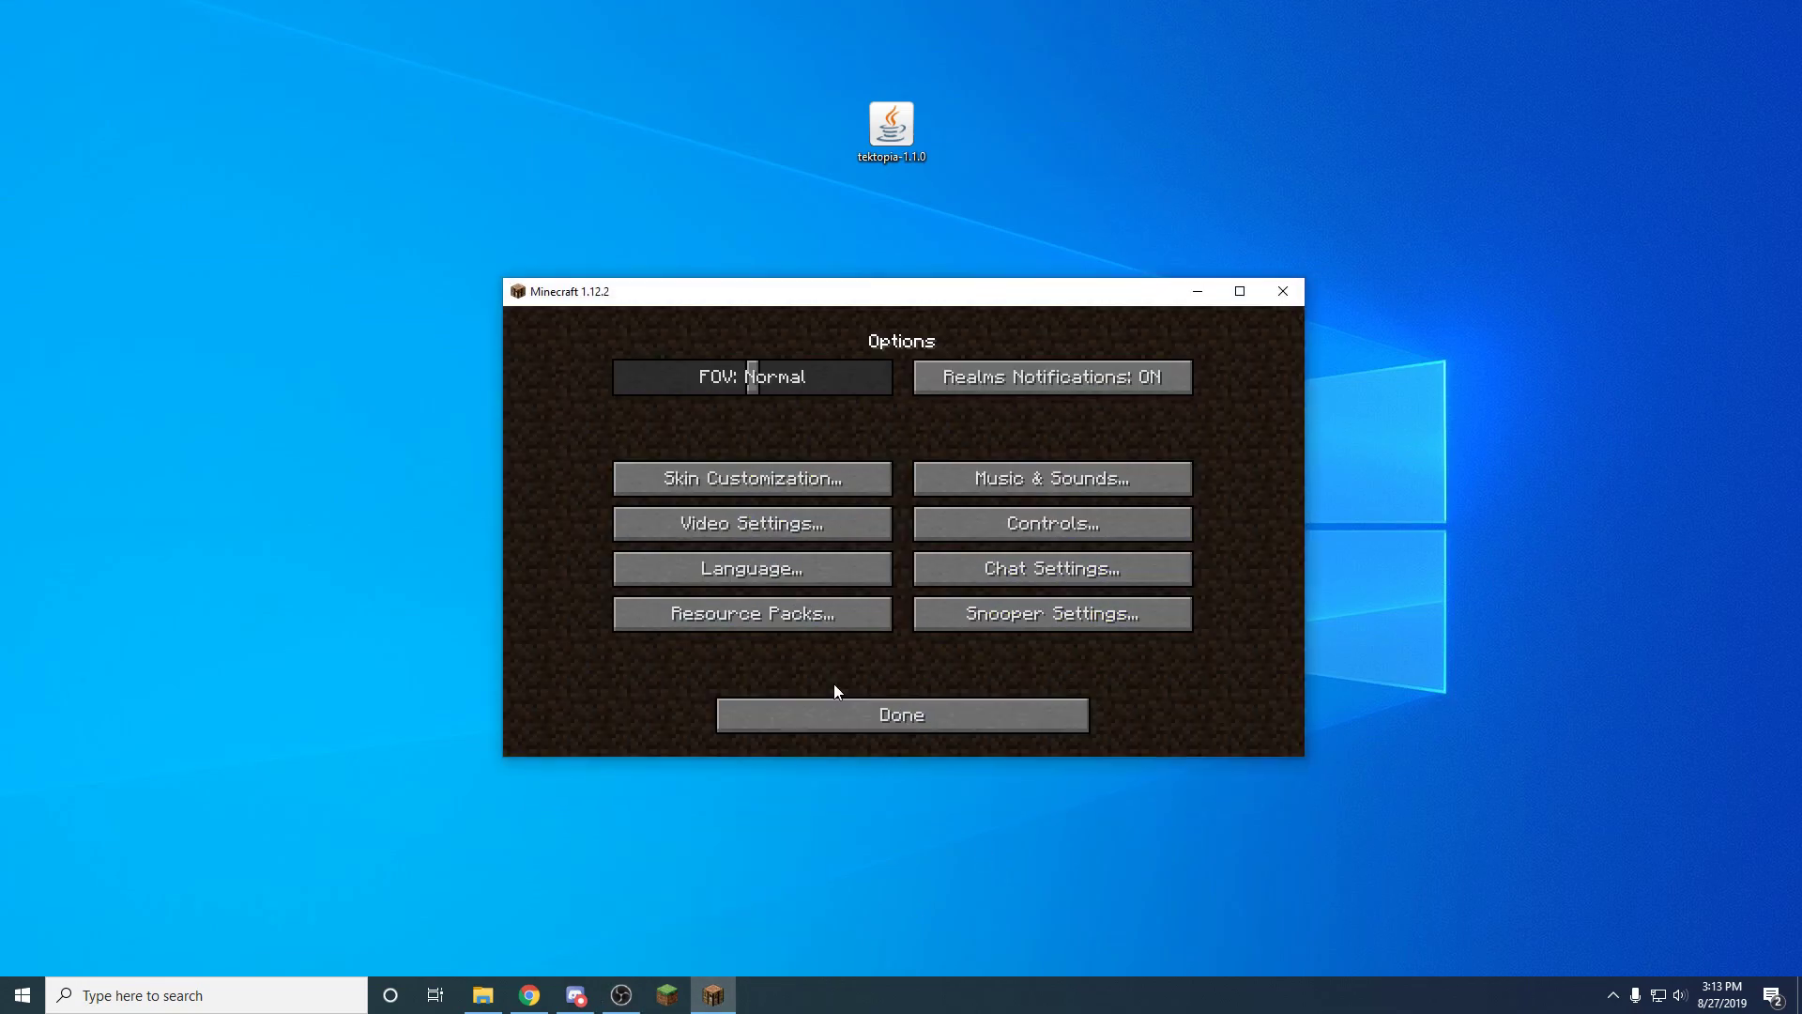
click(803, 613)
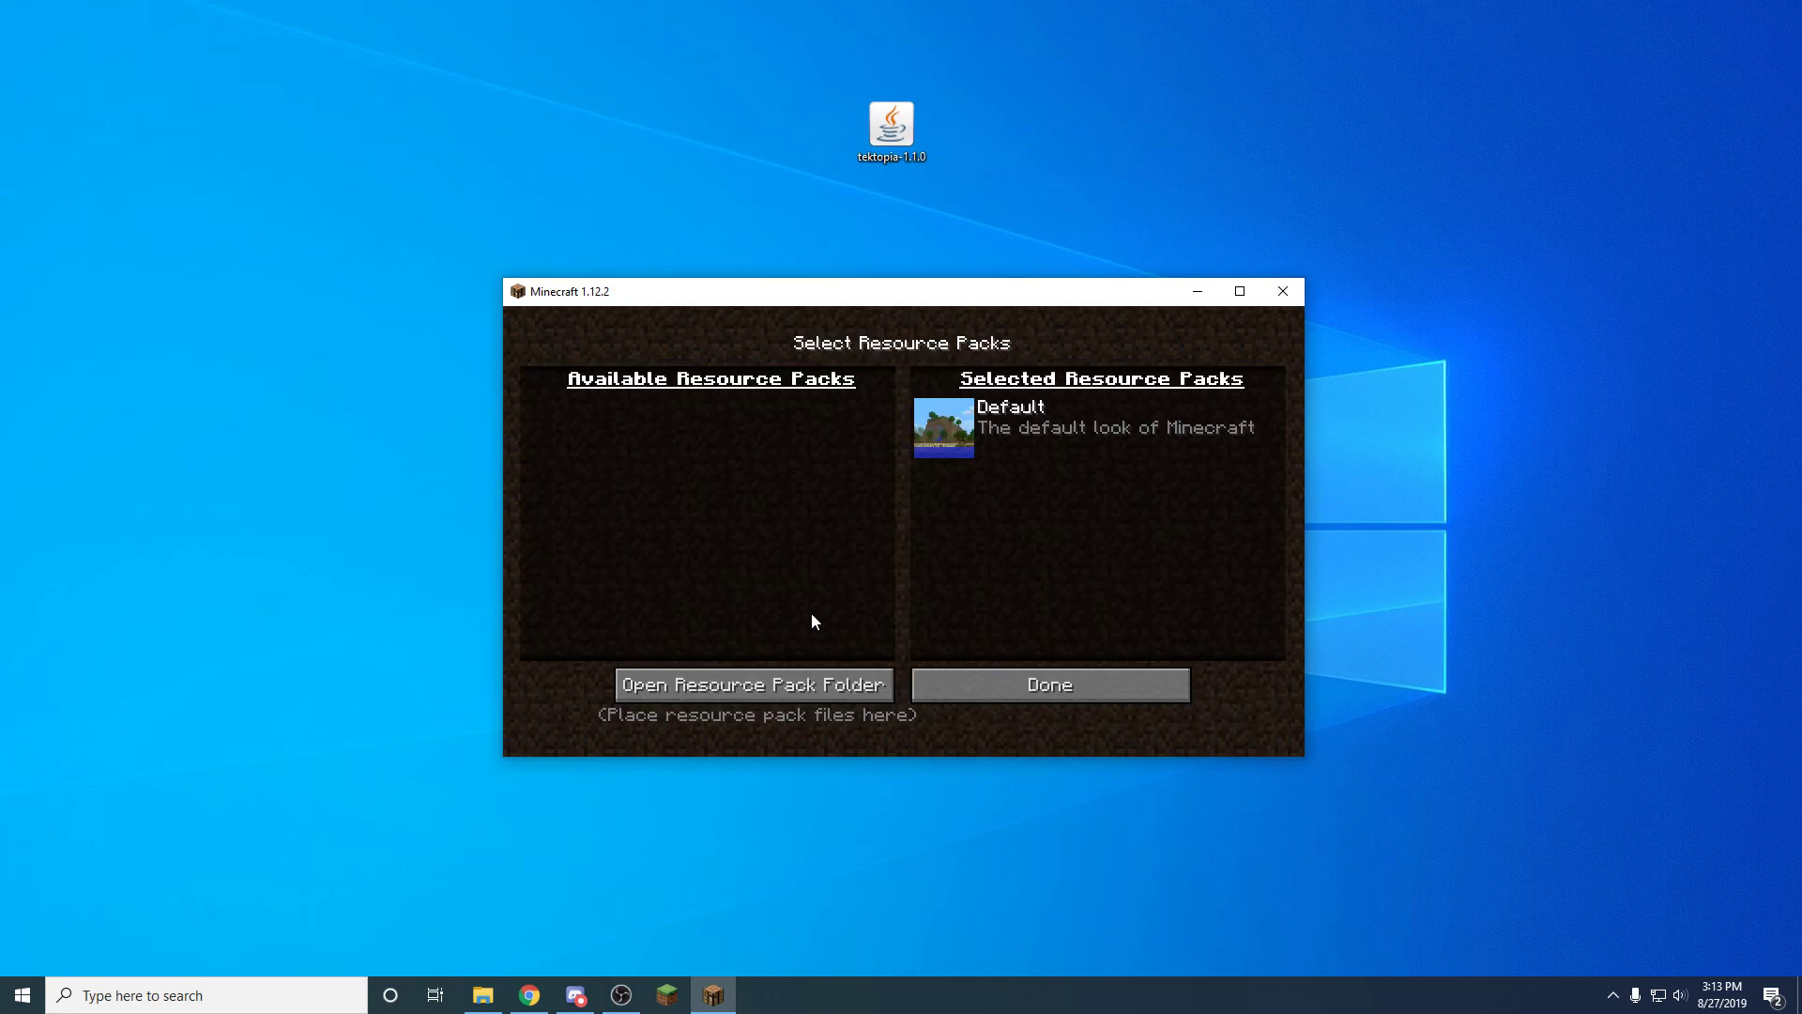
click(790, 690)
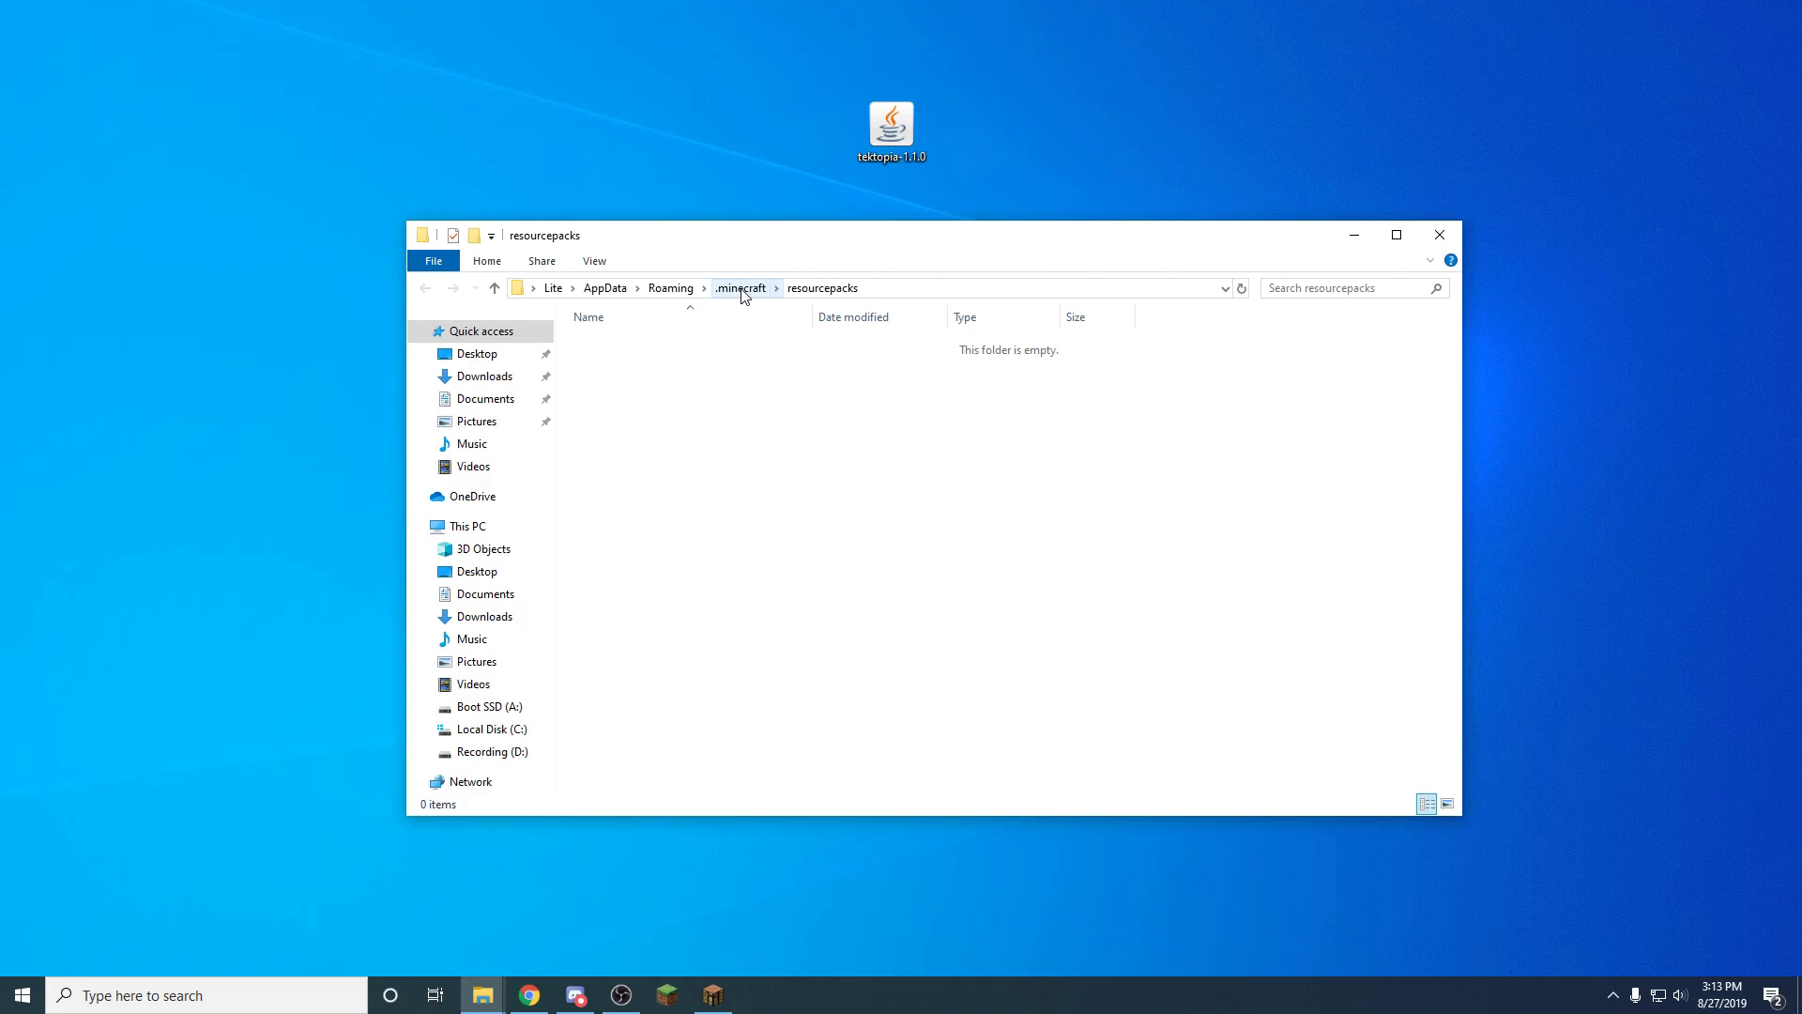
click(742, 288)
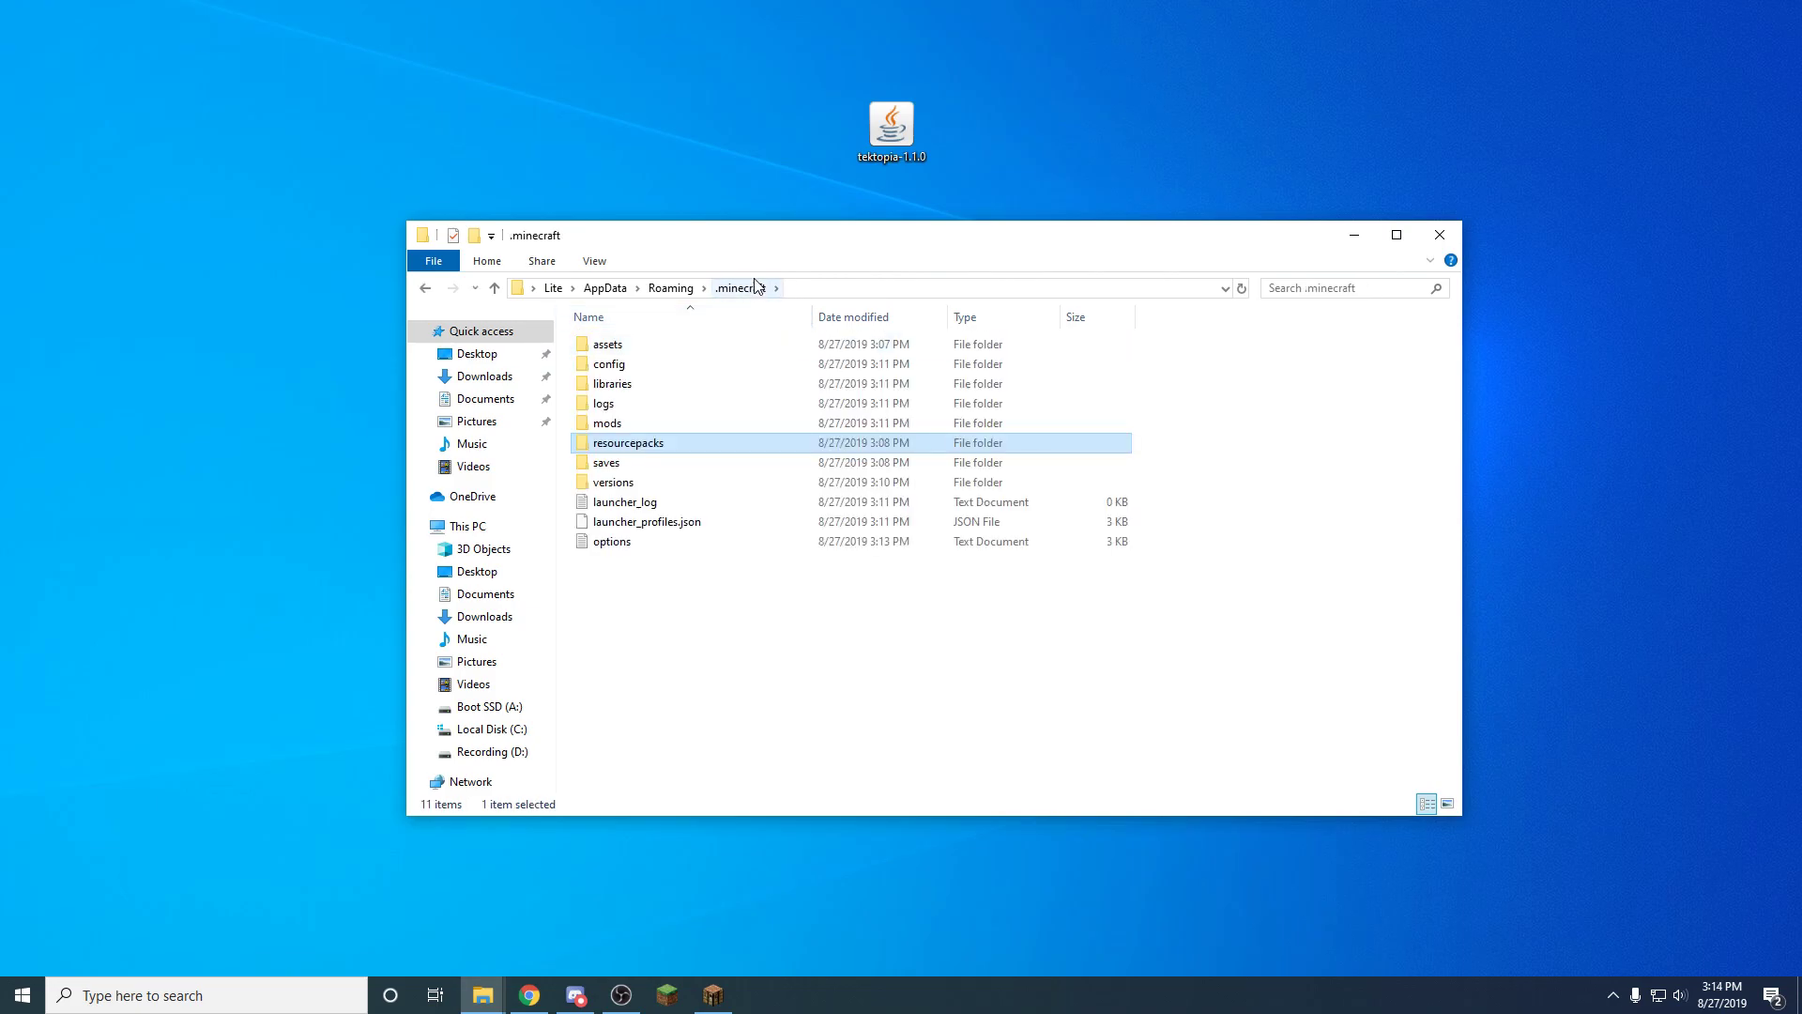
double_click(612, 427)
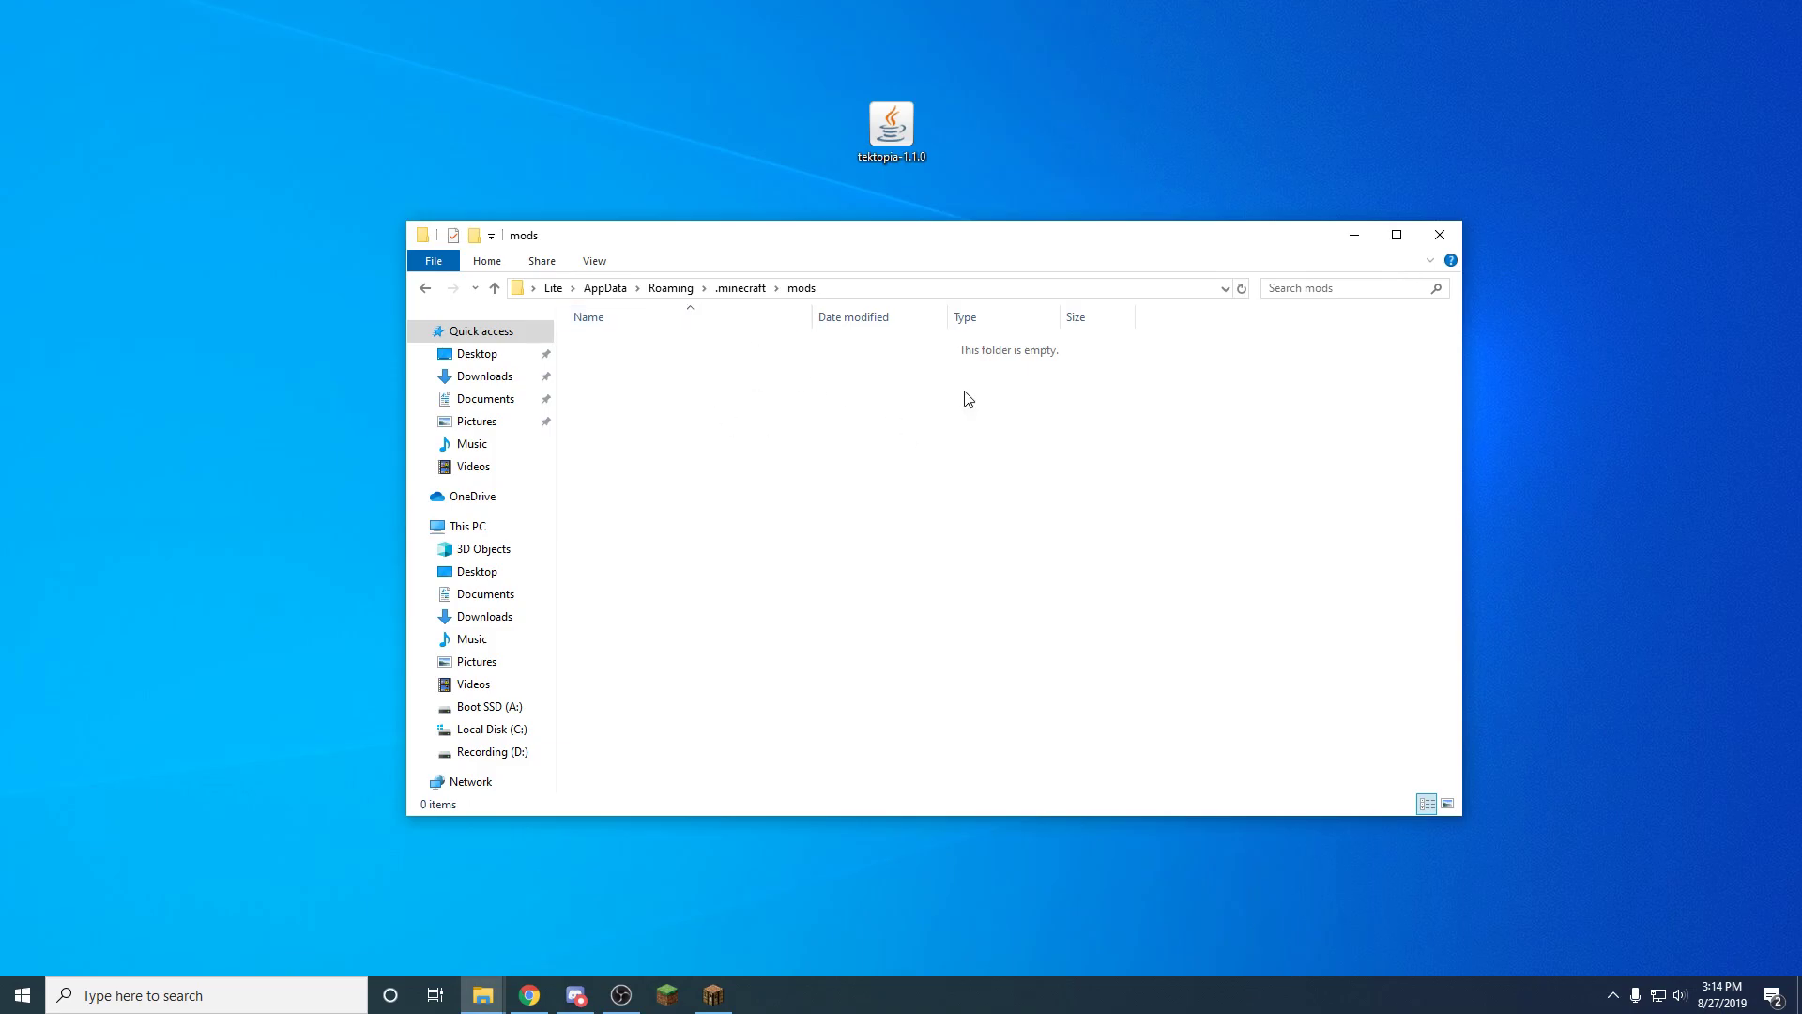
click(1443, 237)
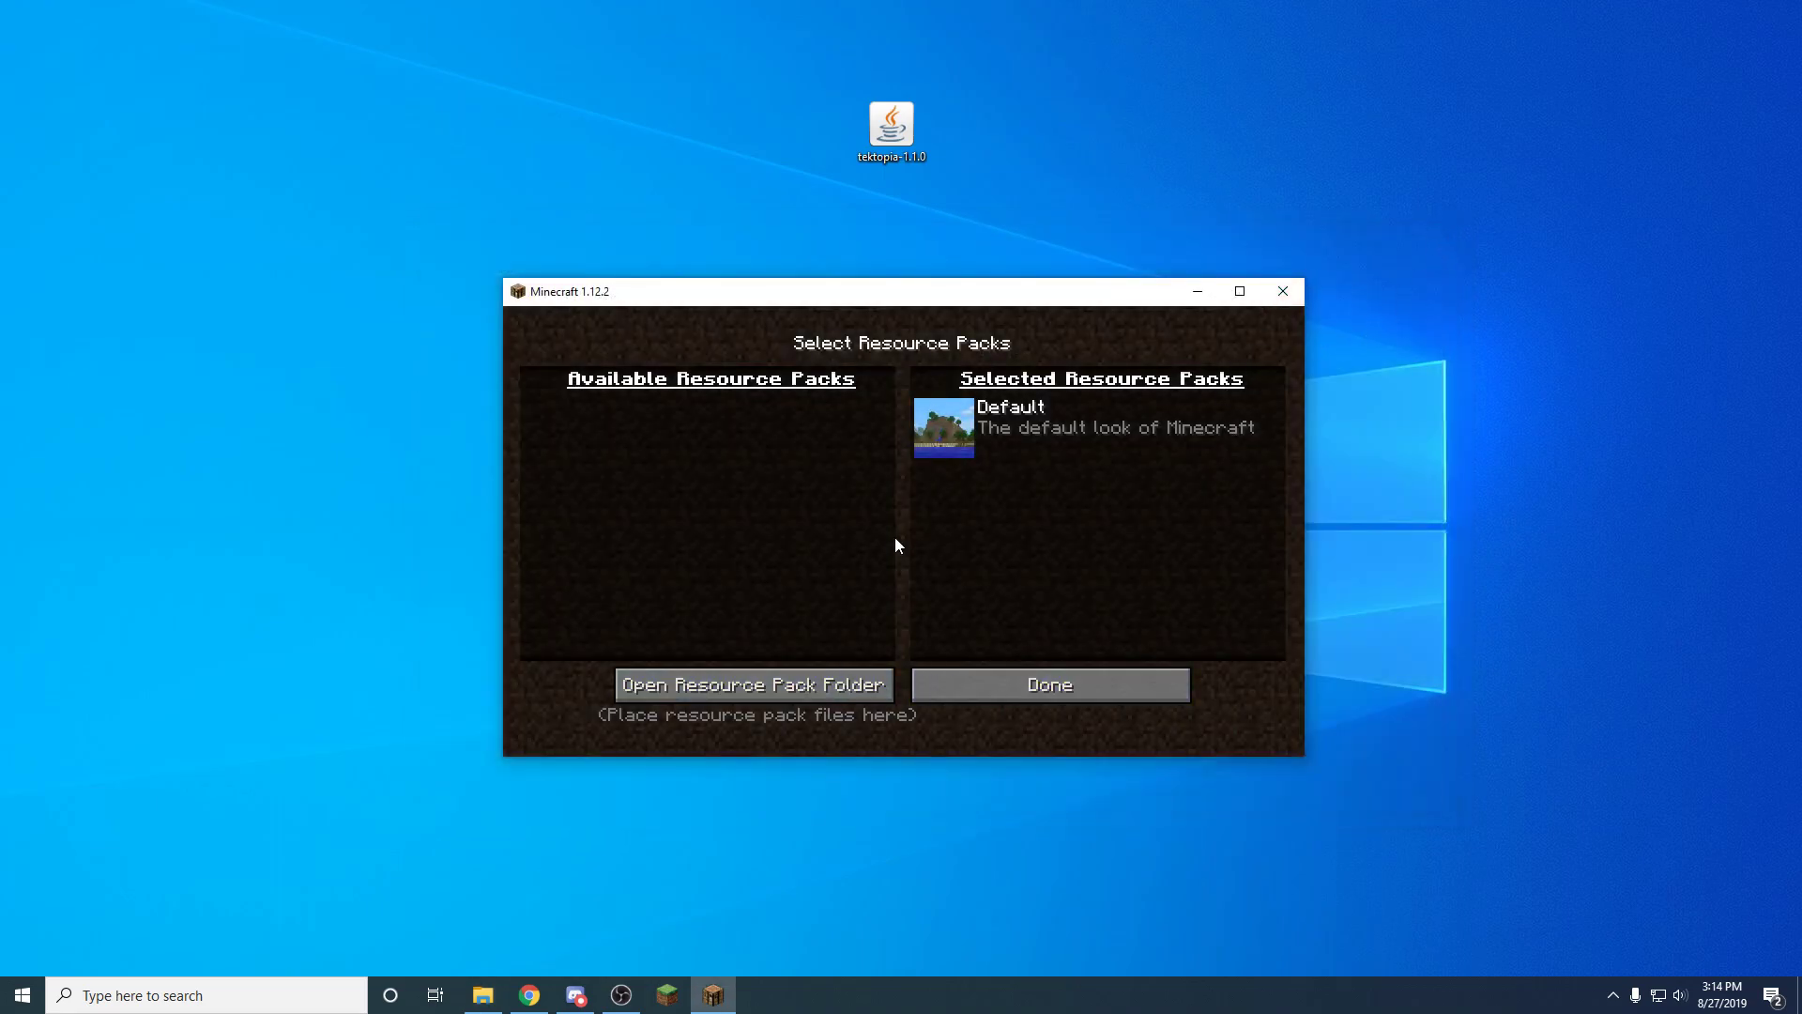
Close Minecraft and open the Roaming folder by searching Windows for %appdata%
click(1283, 293)
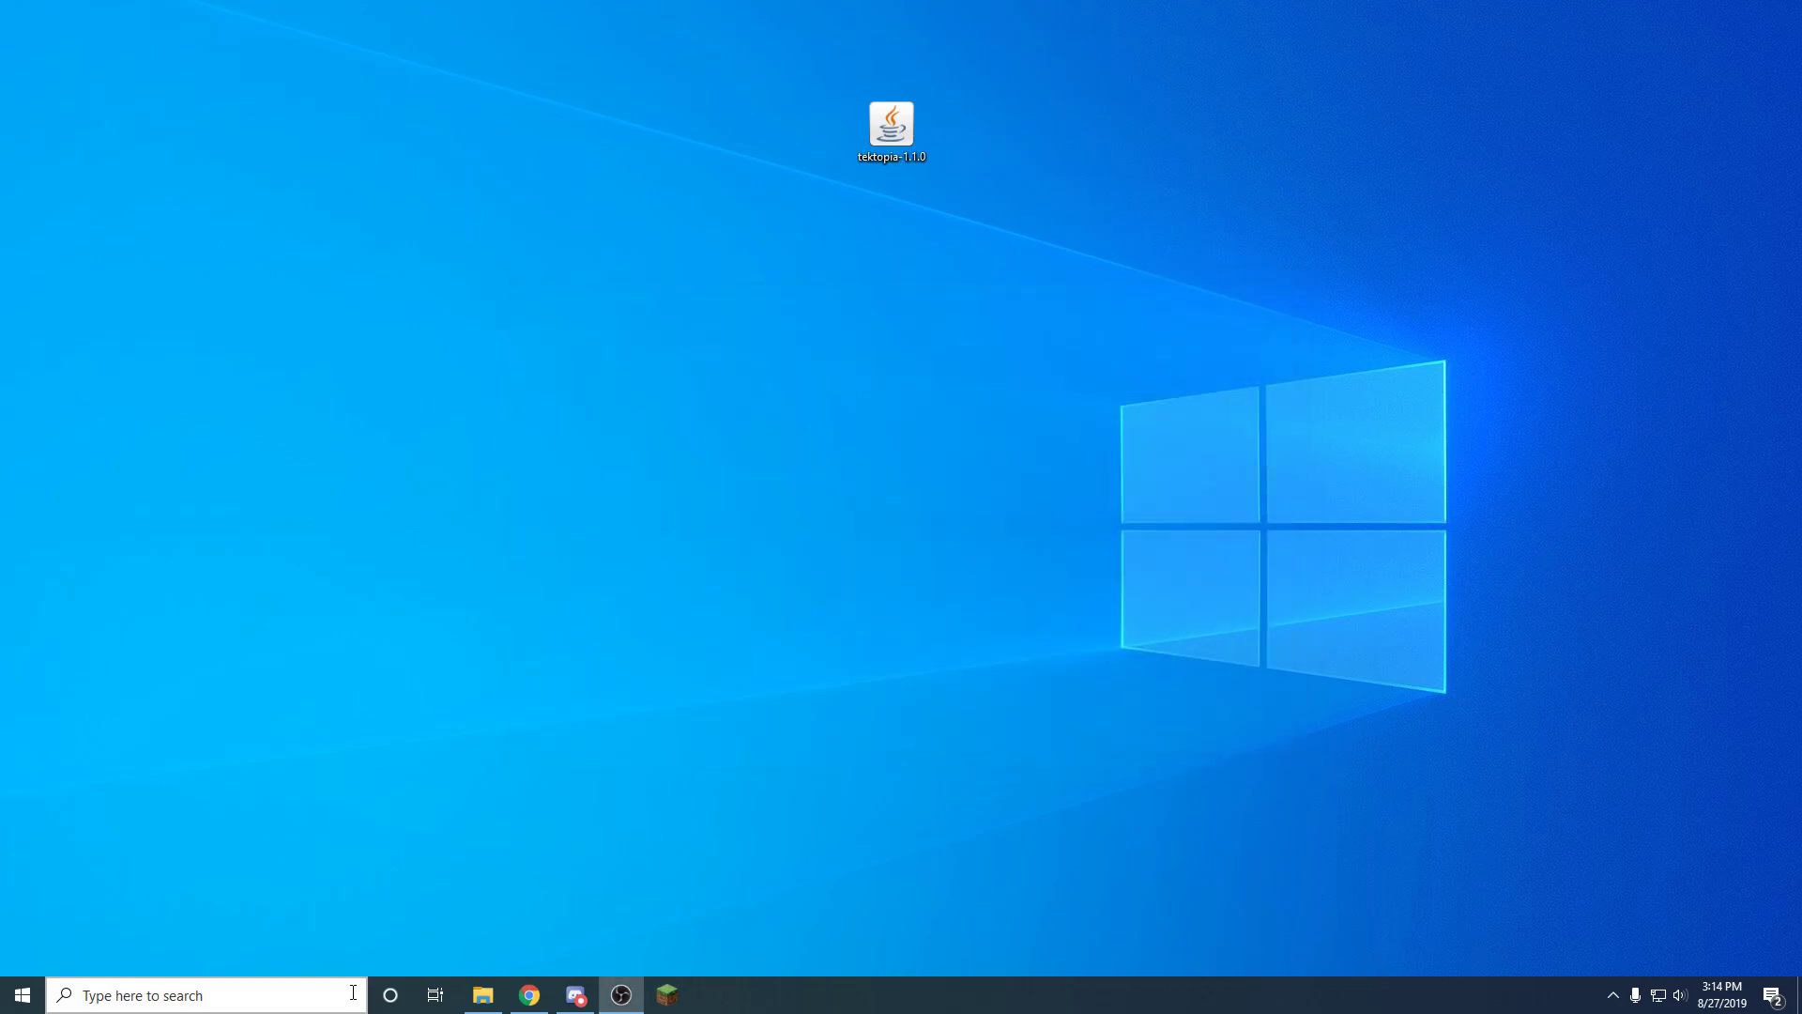
click(197, 993)
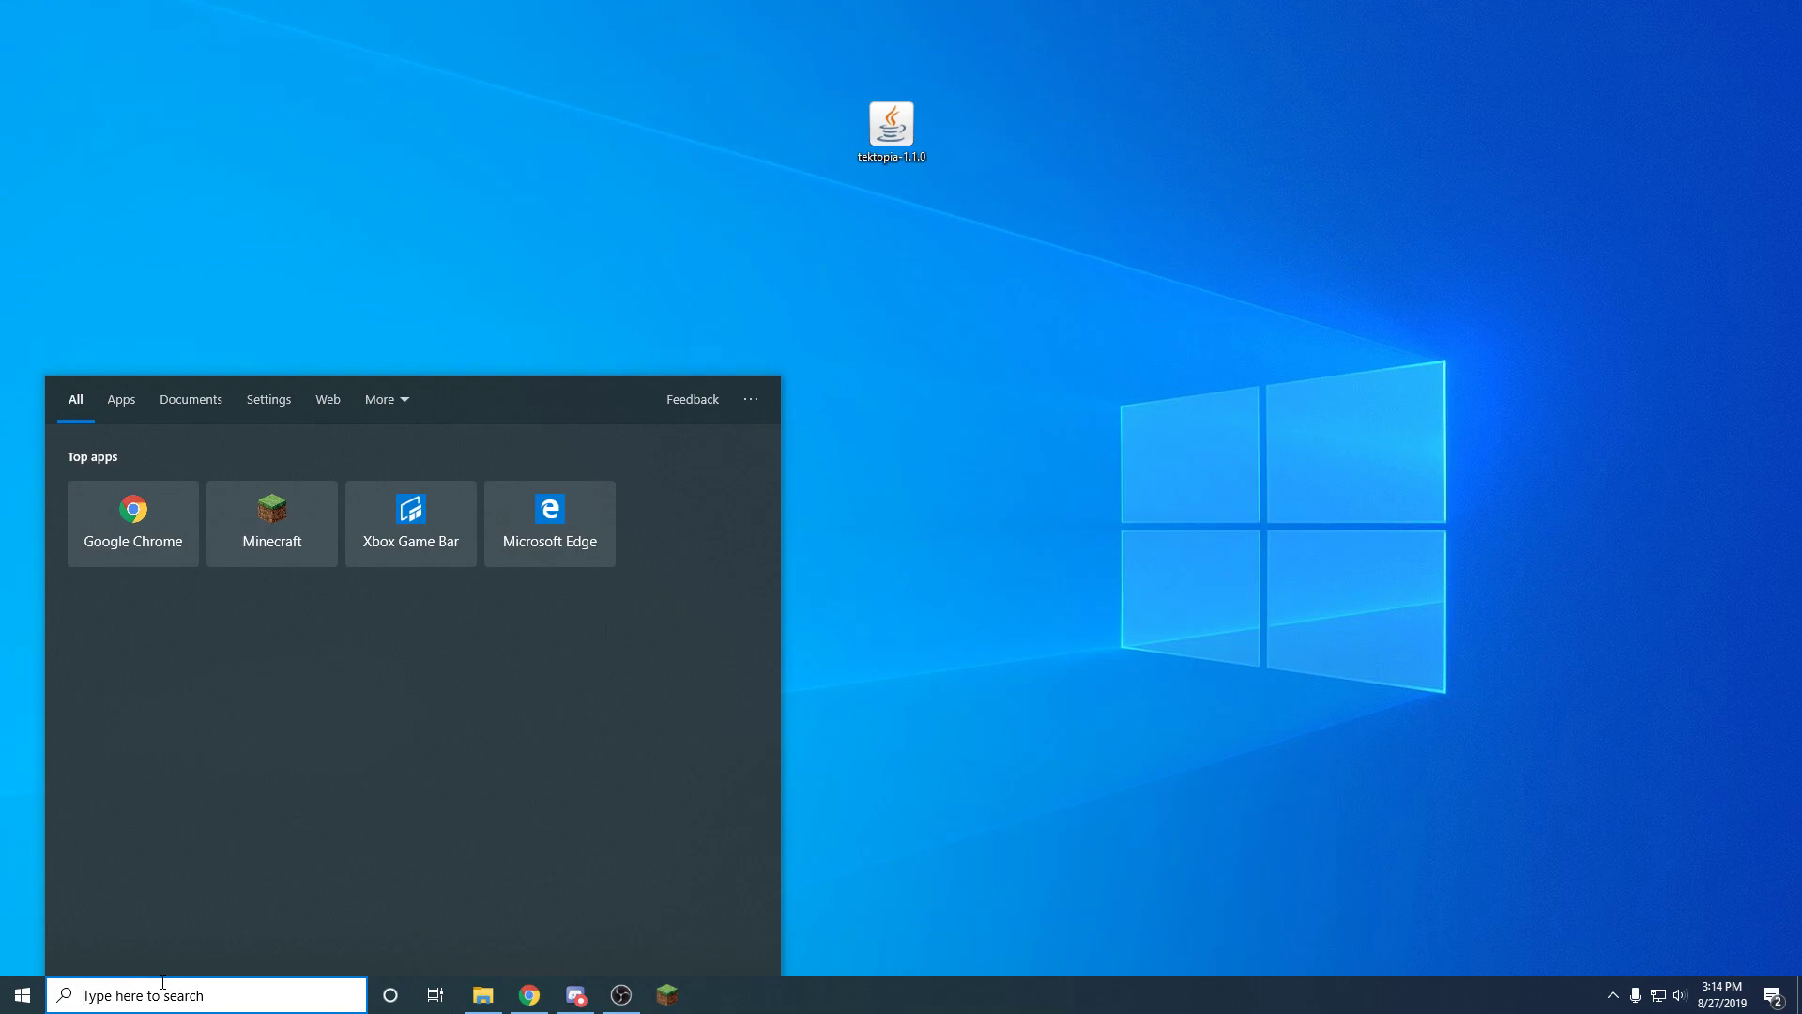
text(%a)
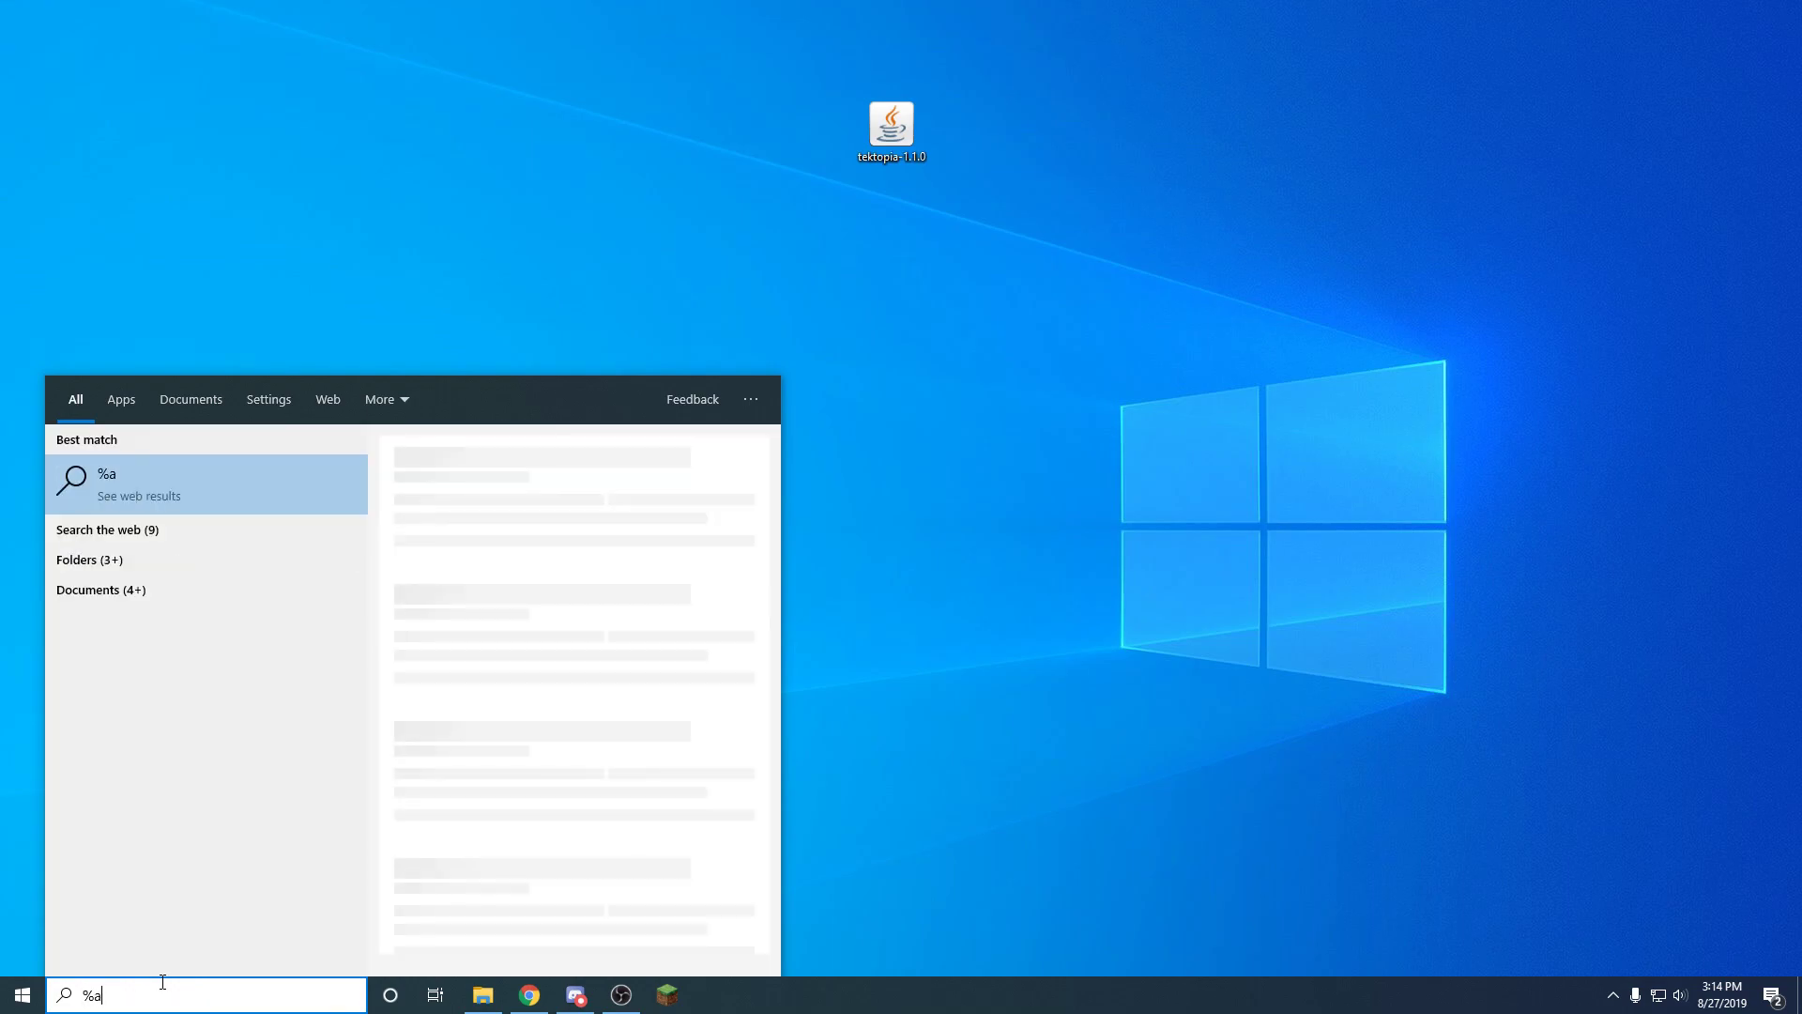
text(ppdadt)
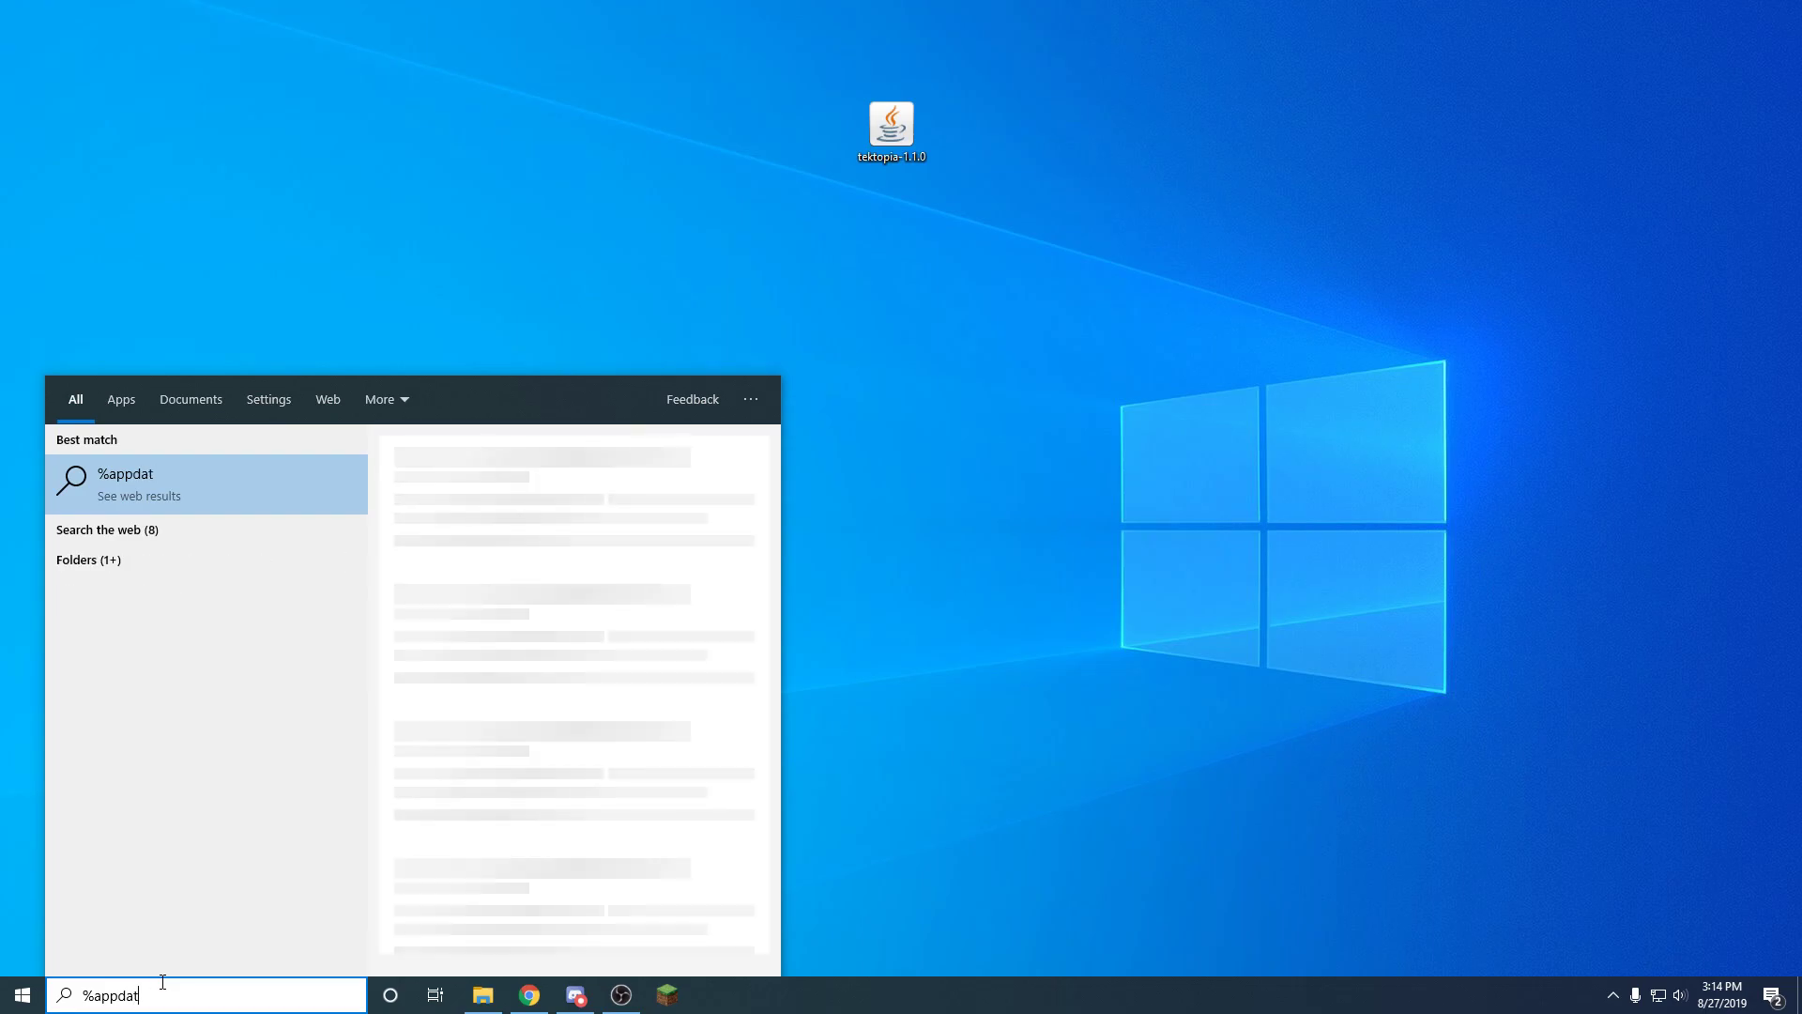
text(a%)
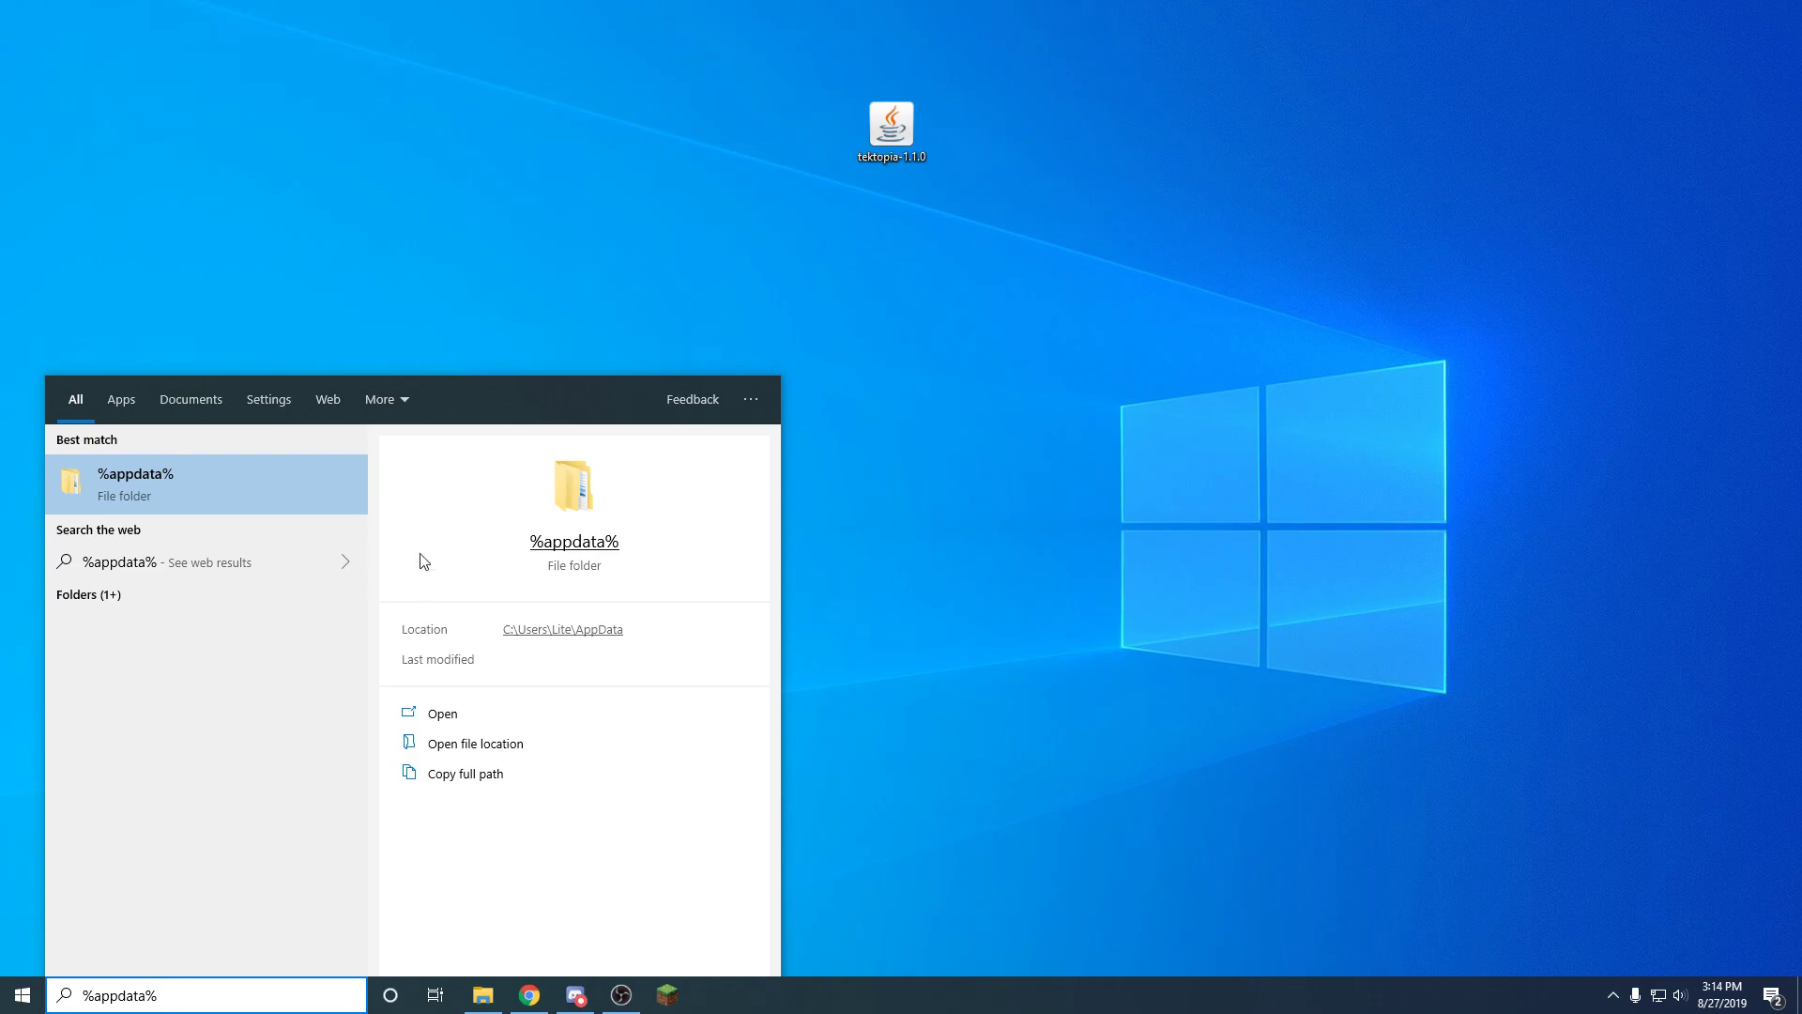
click(223, 488)
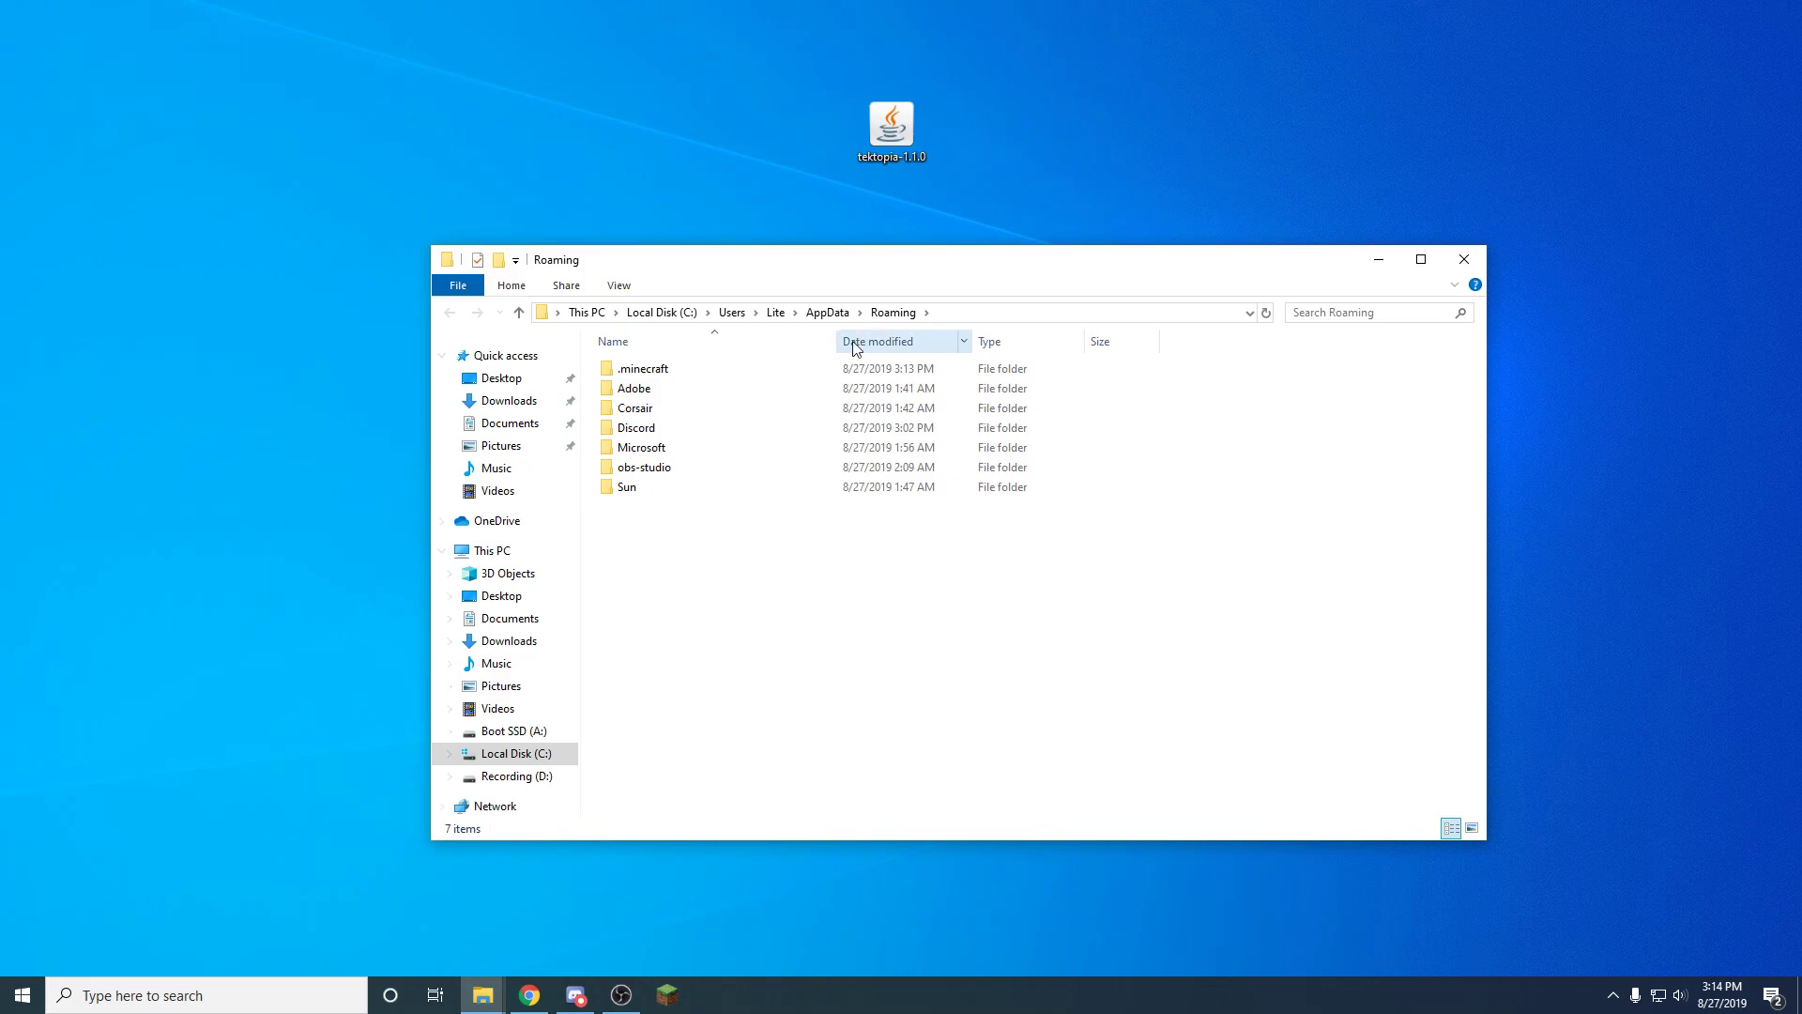
Open the mods folder inside .minecraft and move tektopia-1.1.0 from the desktop into it
double_click(641, 370)
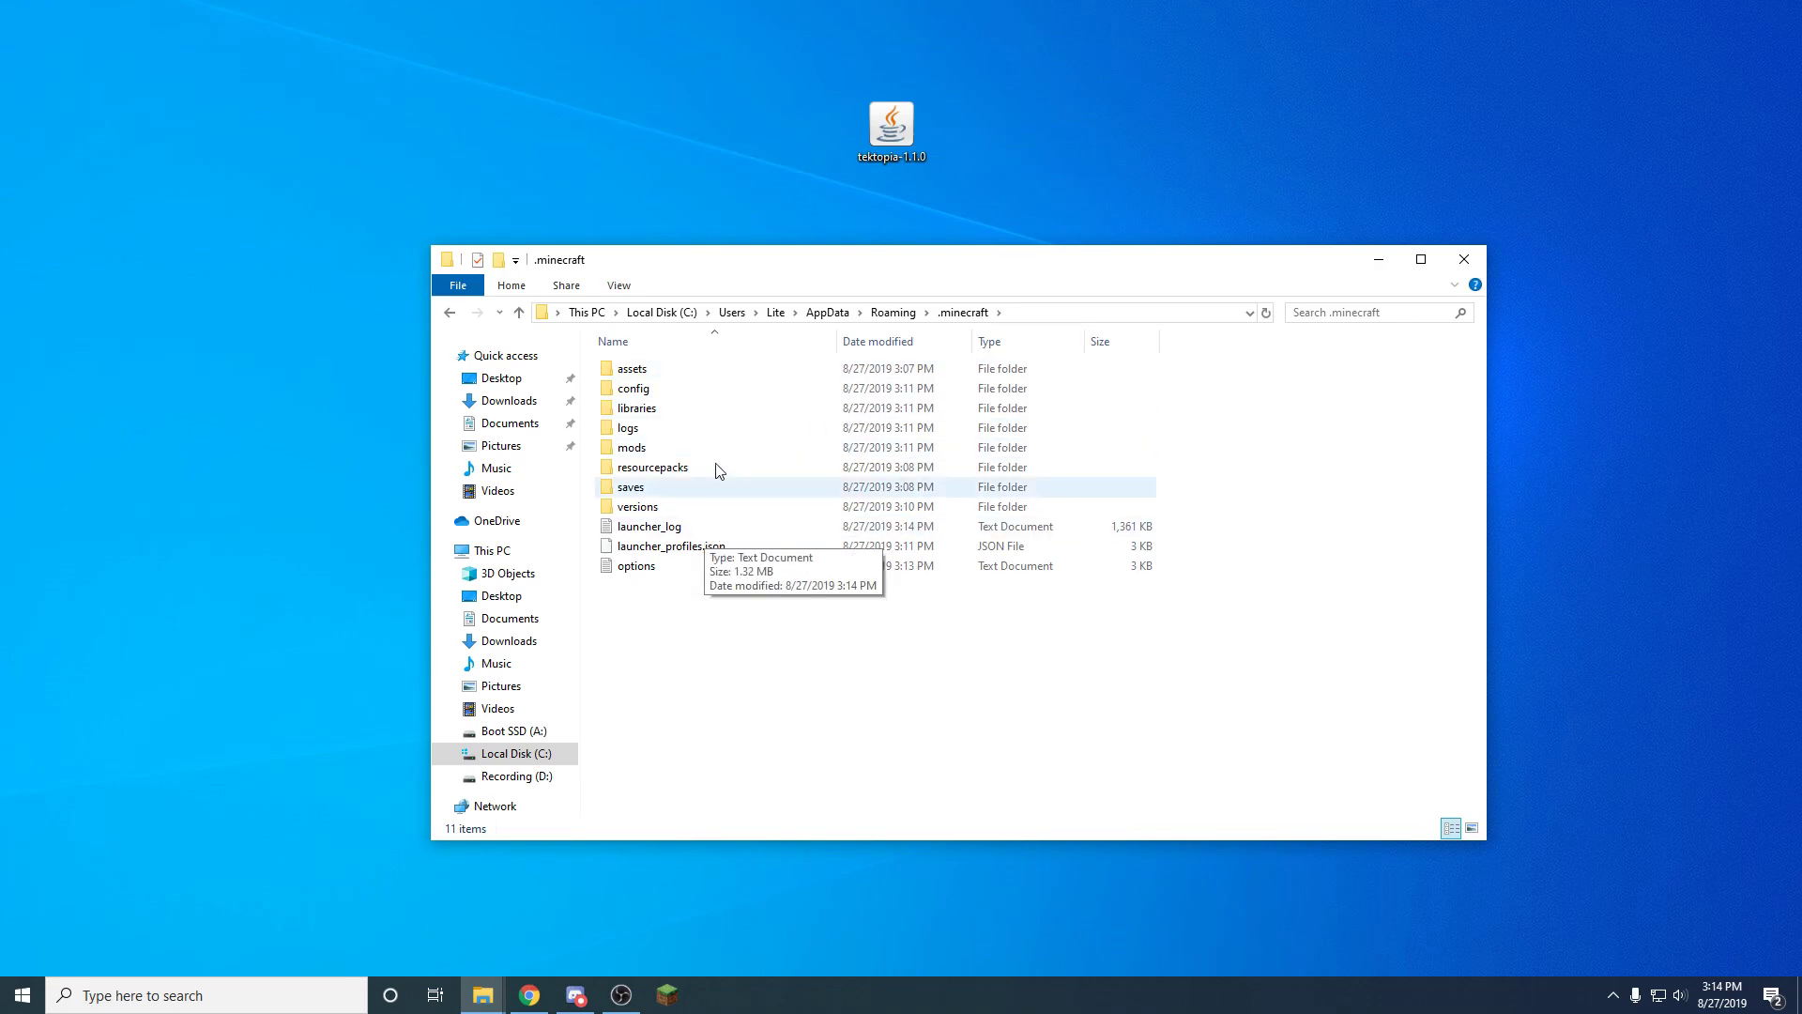
double_click(631, 449)
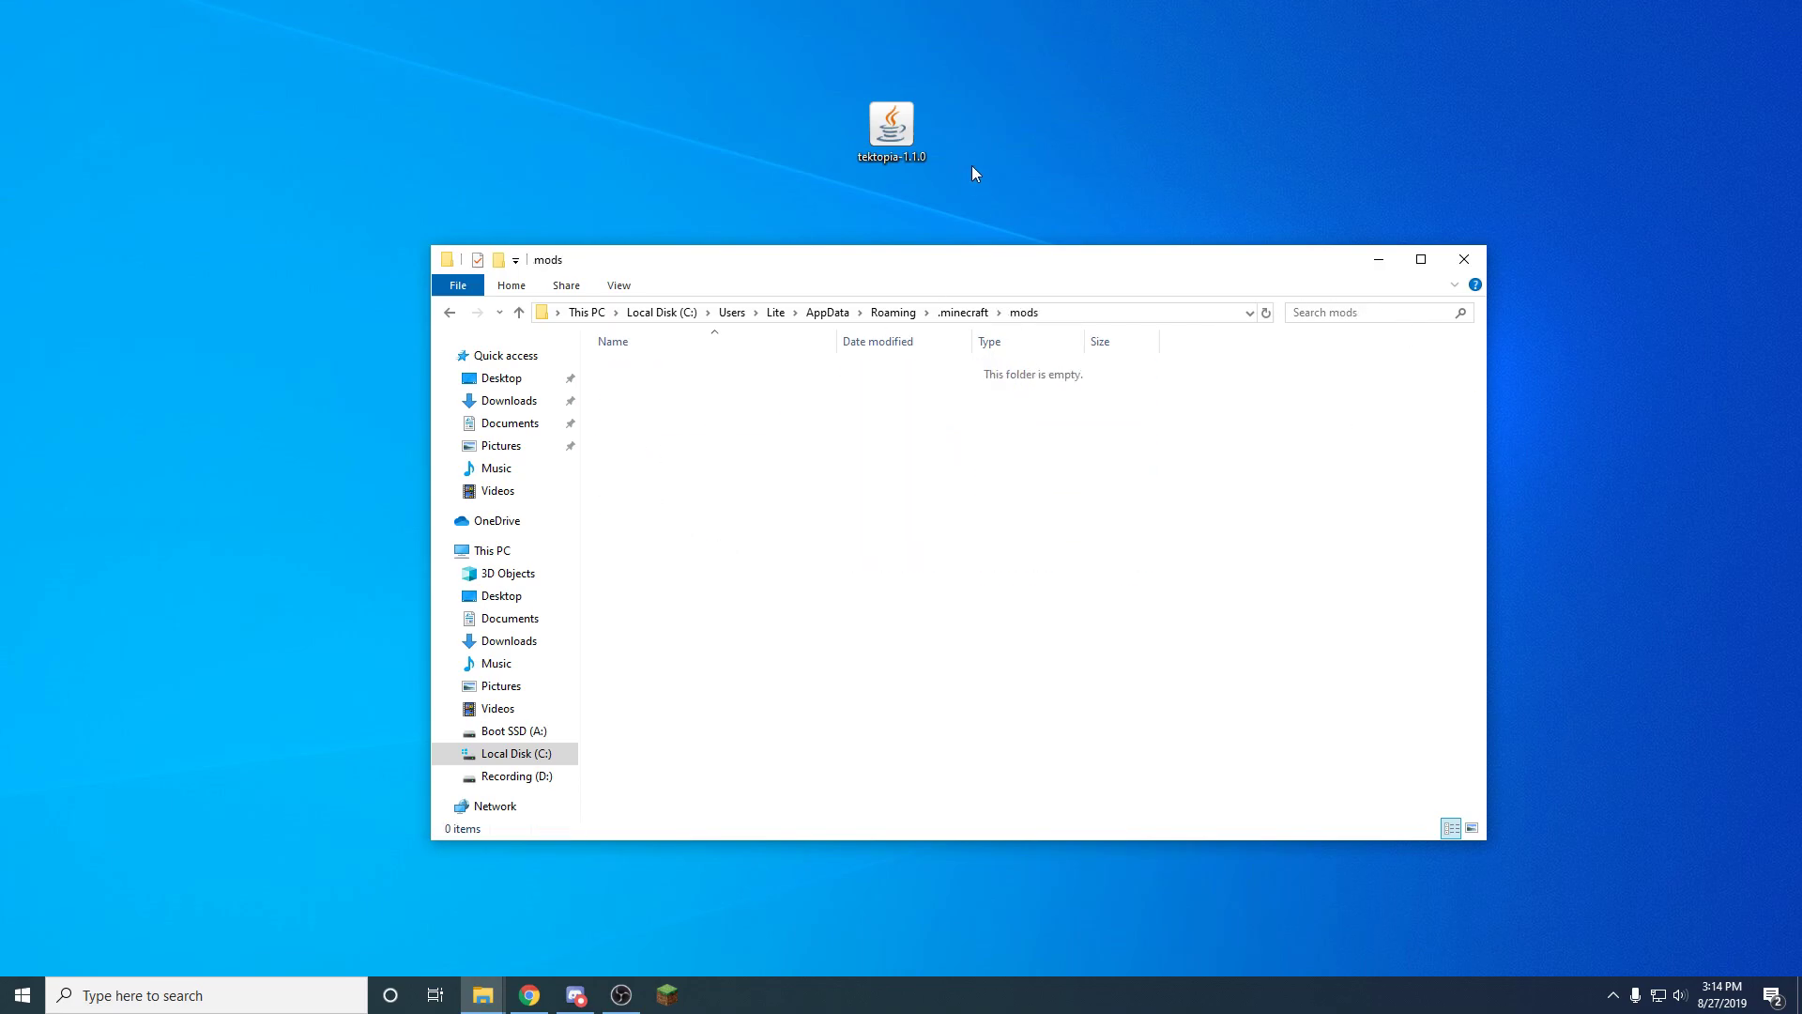
click(899, 142)
drag(898, 143, 781, 484)
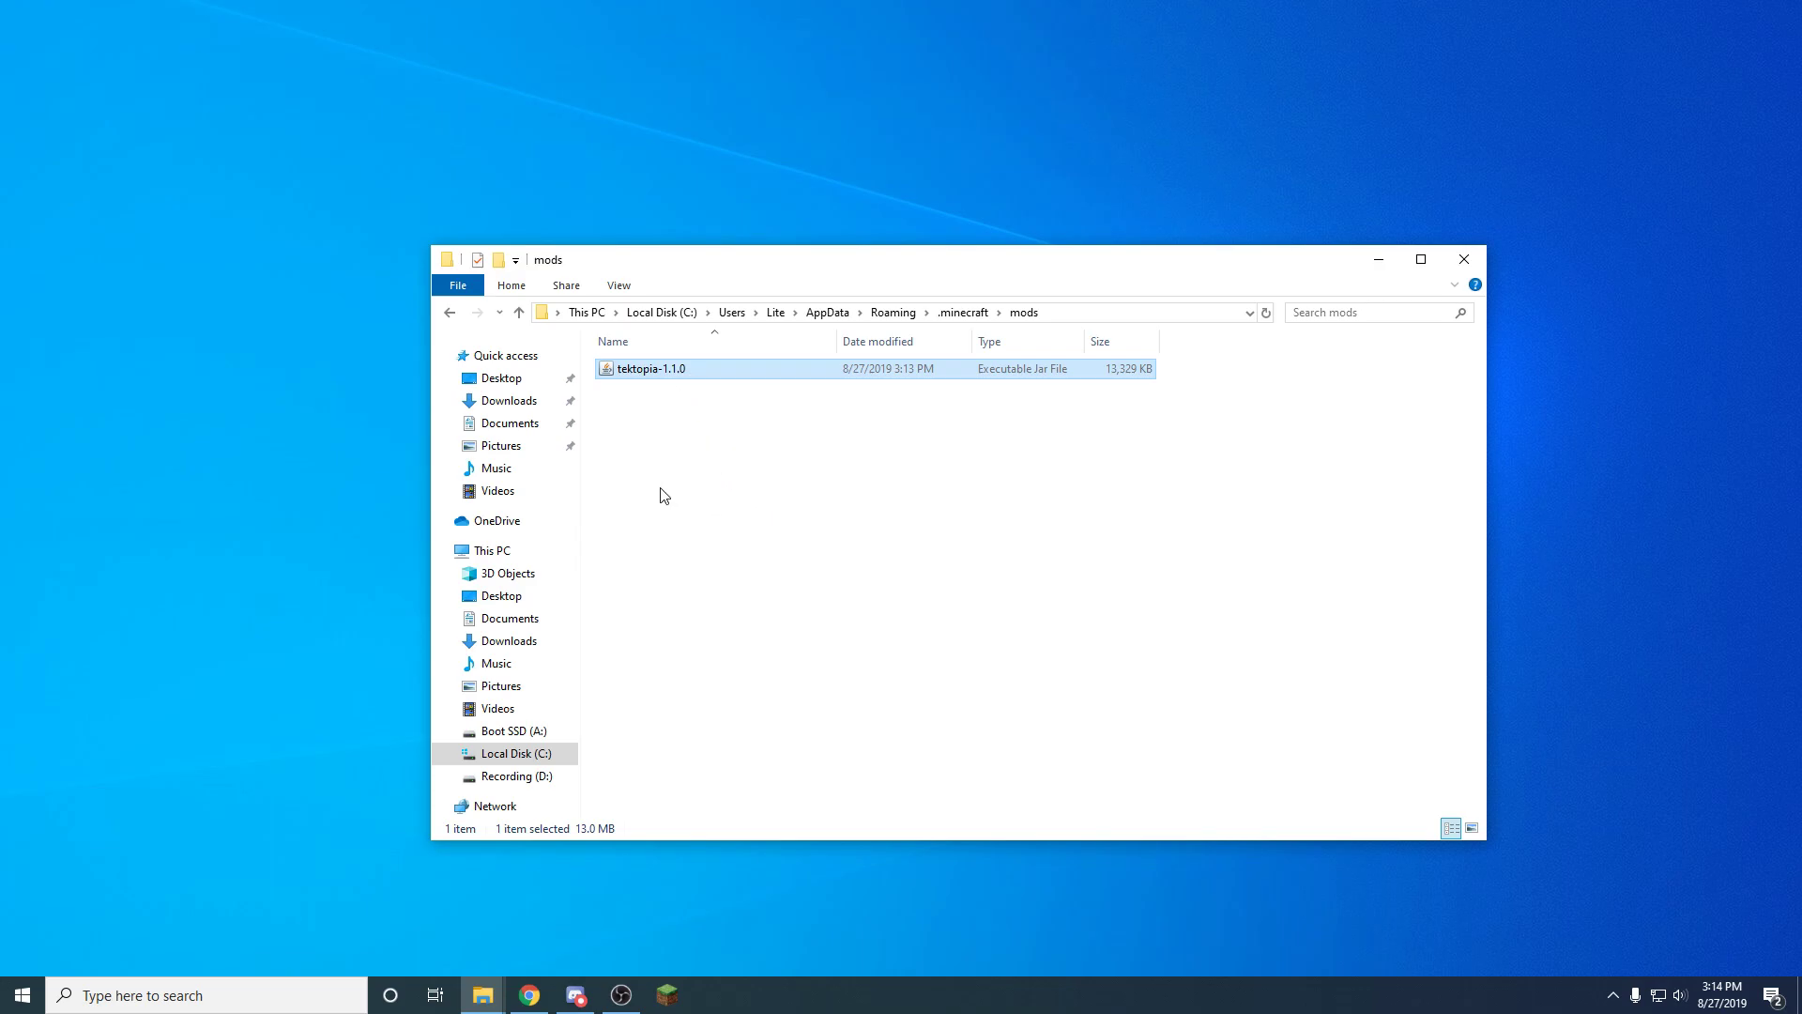
Create a new folder named 1.12.2 inside the mods folder
right_click(674, 443)
mouse_move(742, 671)
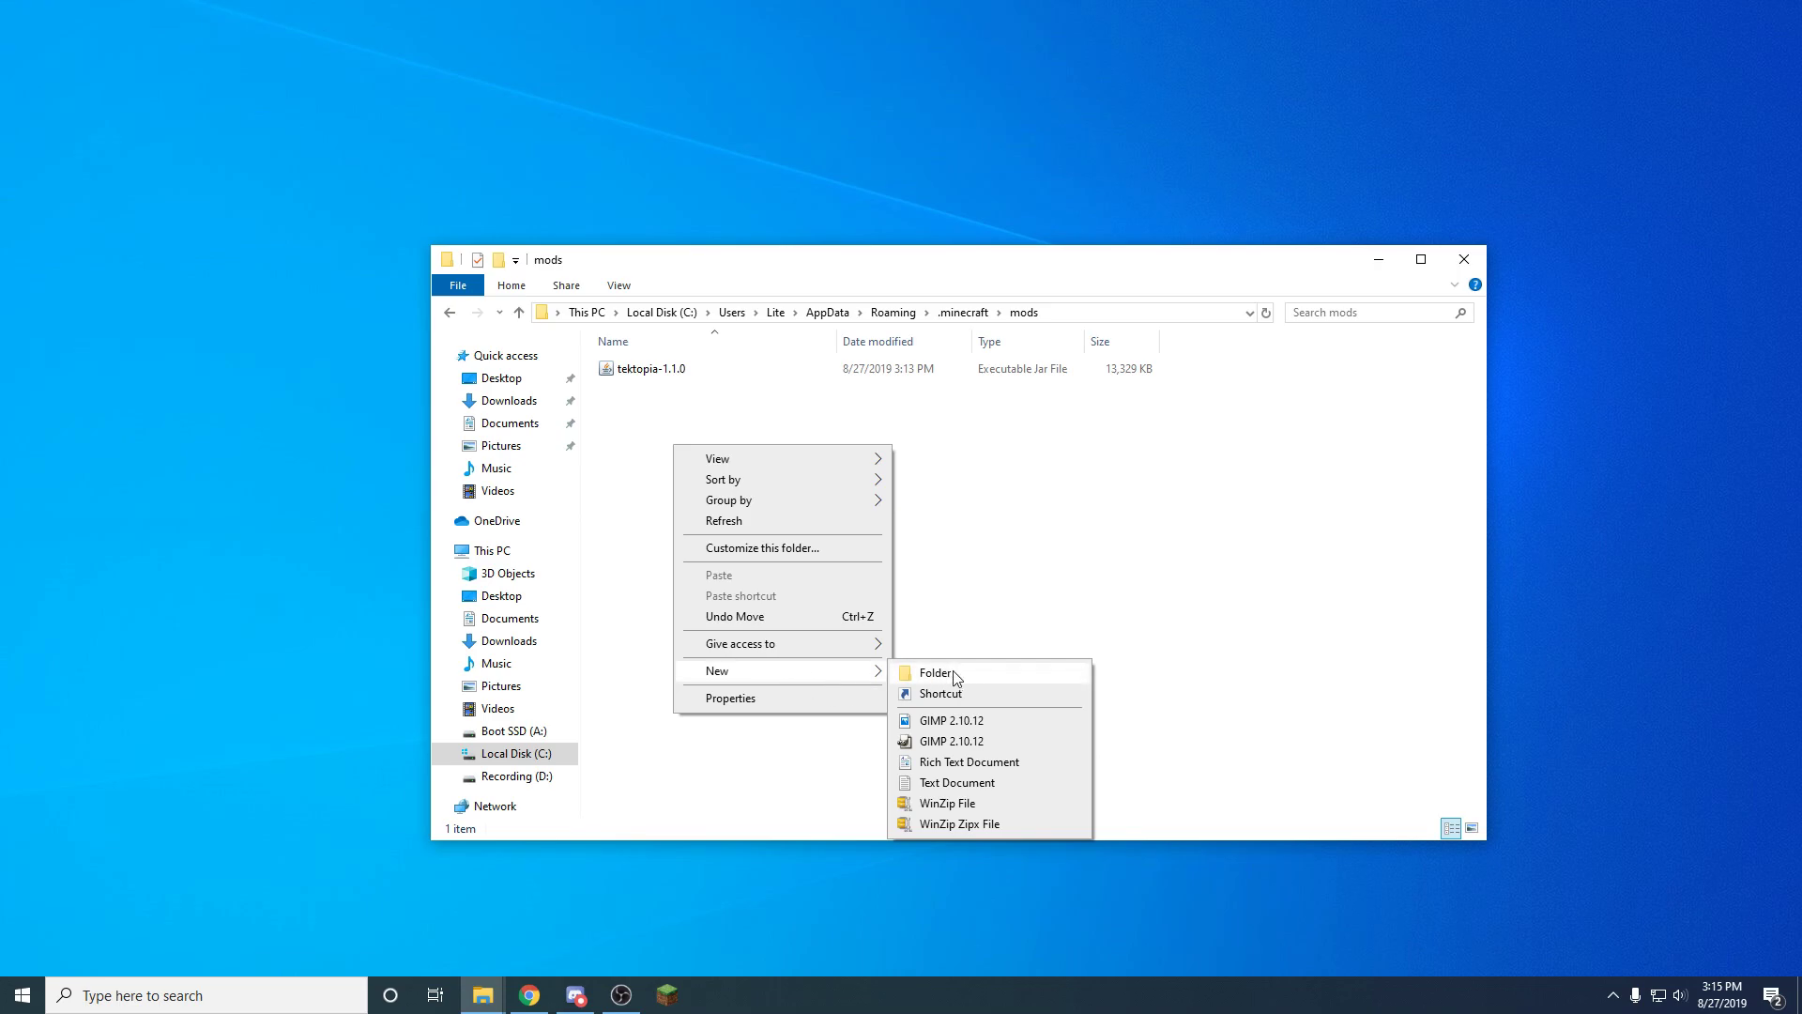
click(953, 672)
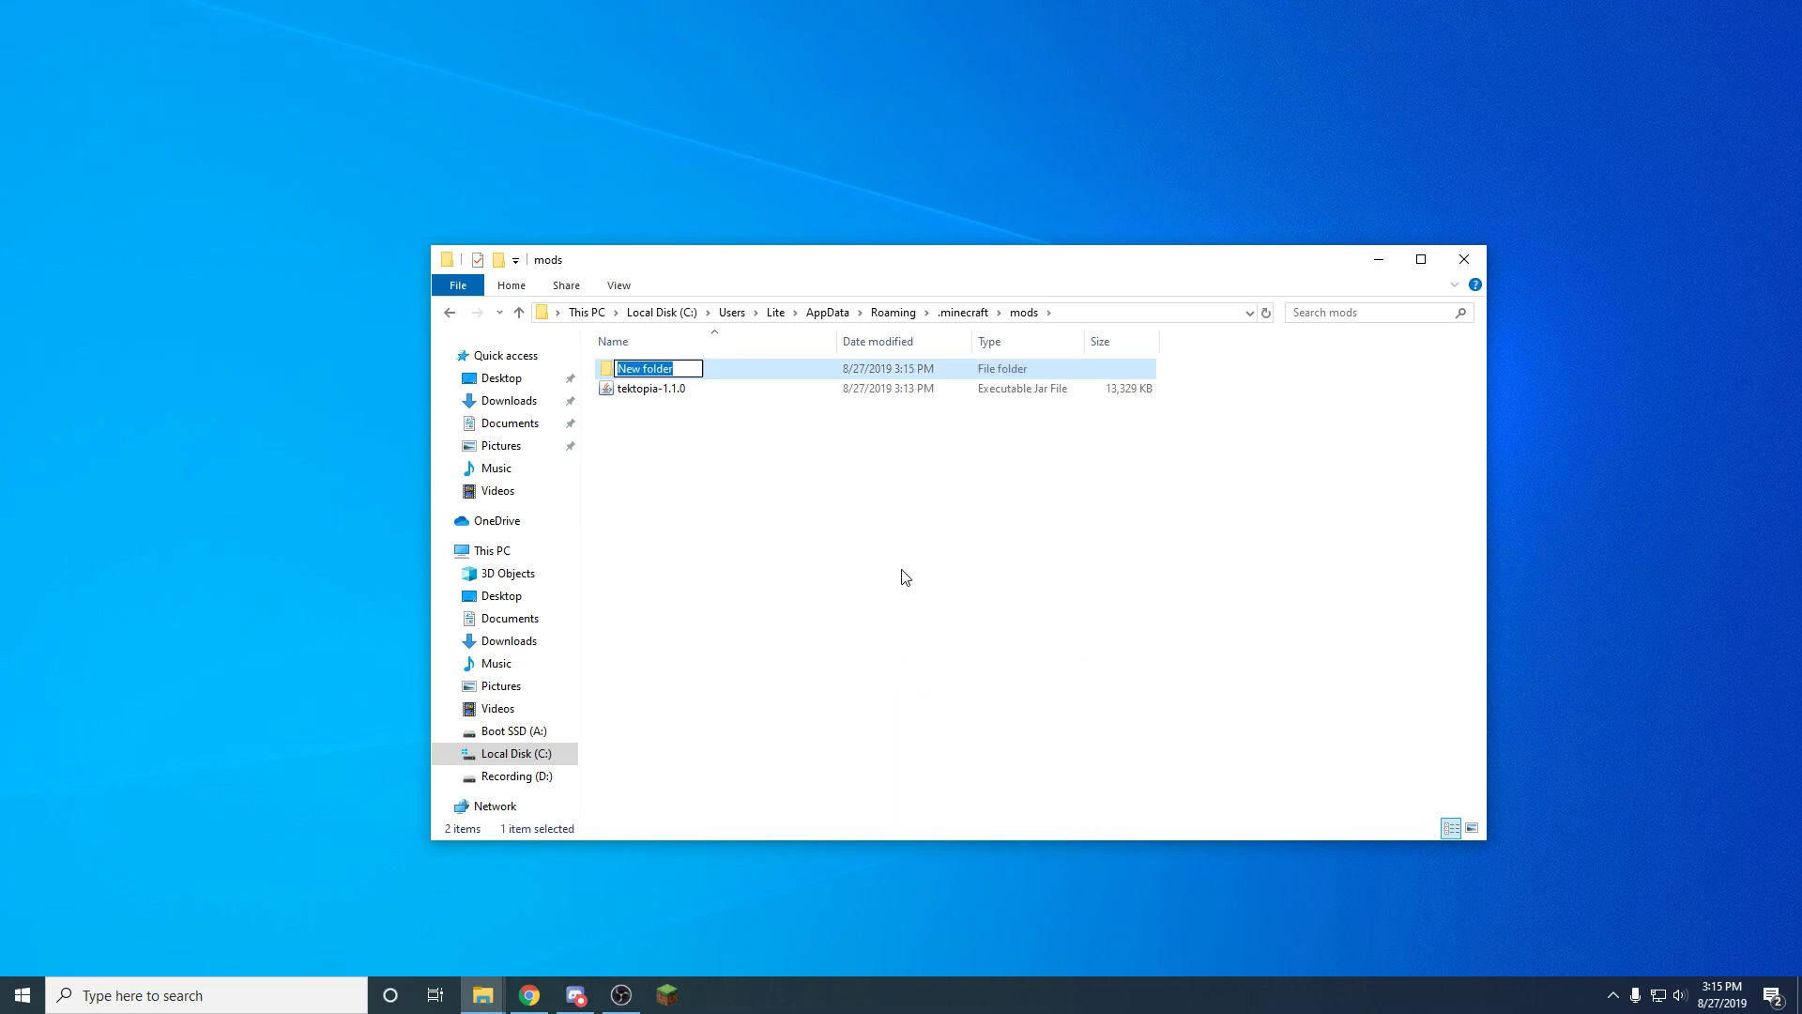
text(1.12.2)
key(Return)
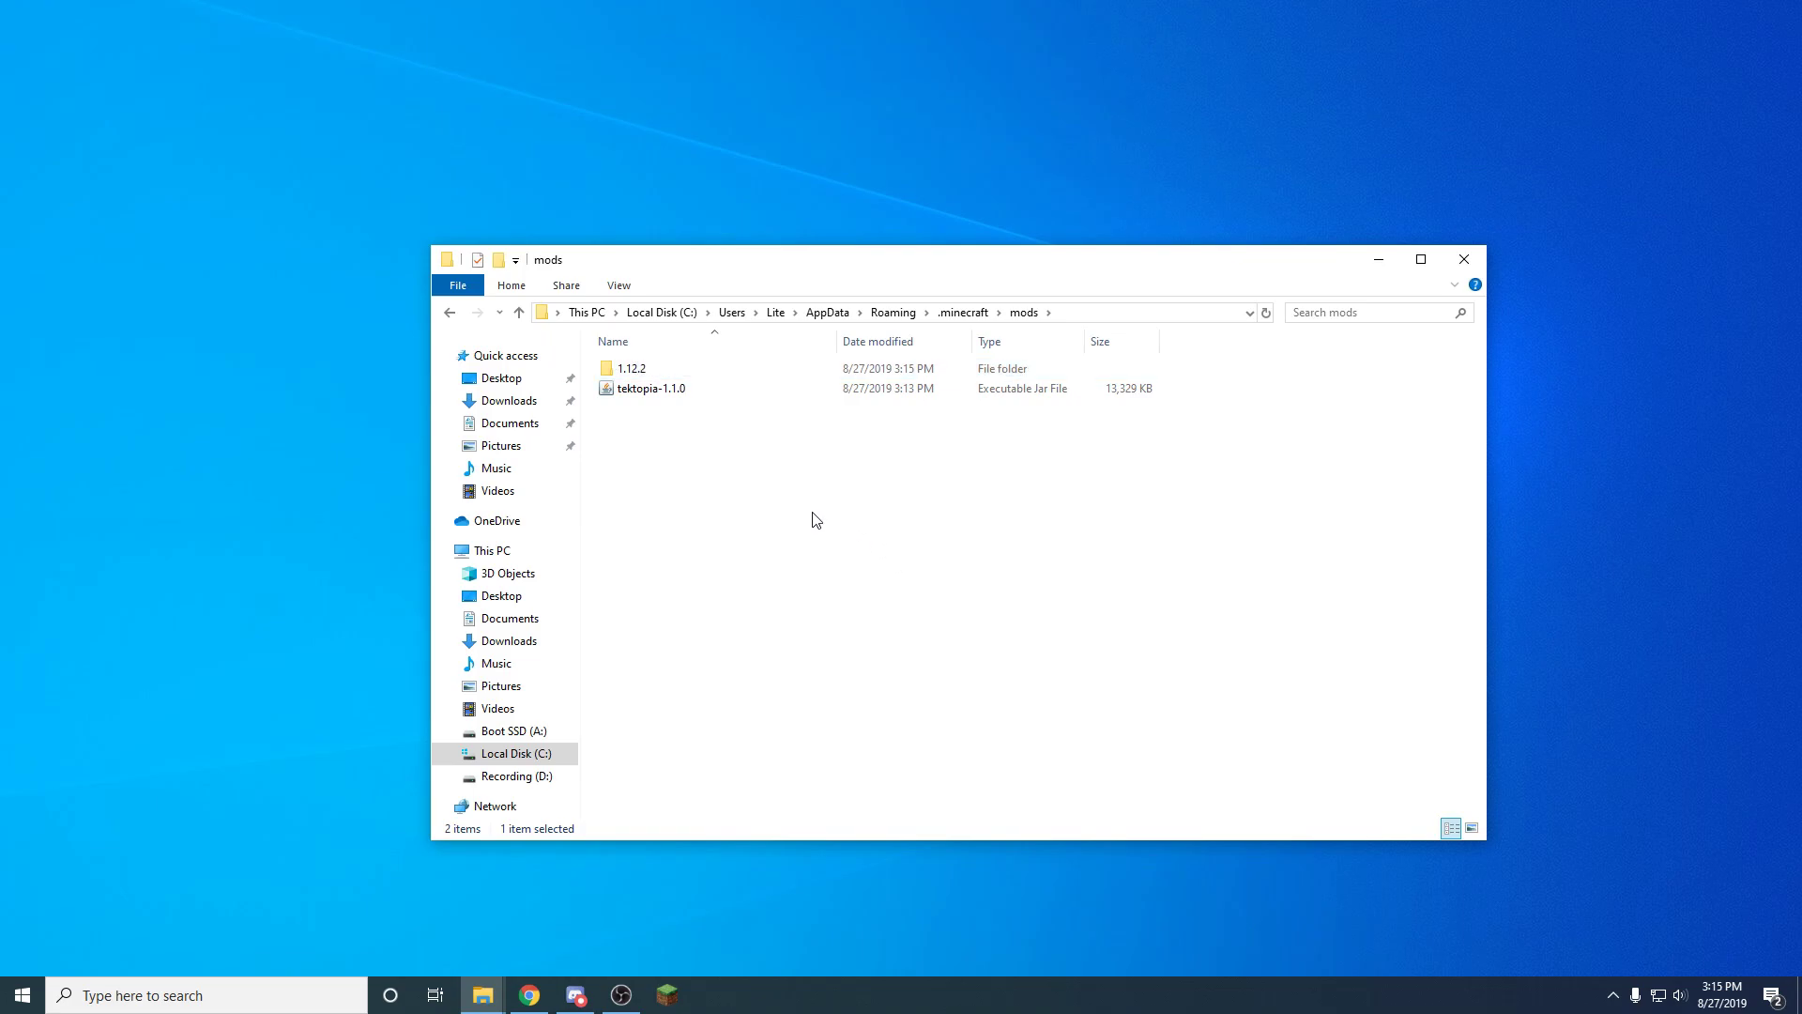
Move tektopia-1.1.0 into the 1.12.2 folder, check the folder's contents, and return to the mods folder
drag(647, 388, 647, 364)
double_click(646, 375)
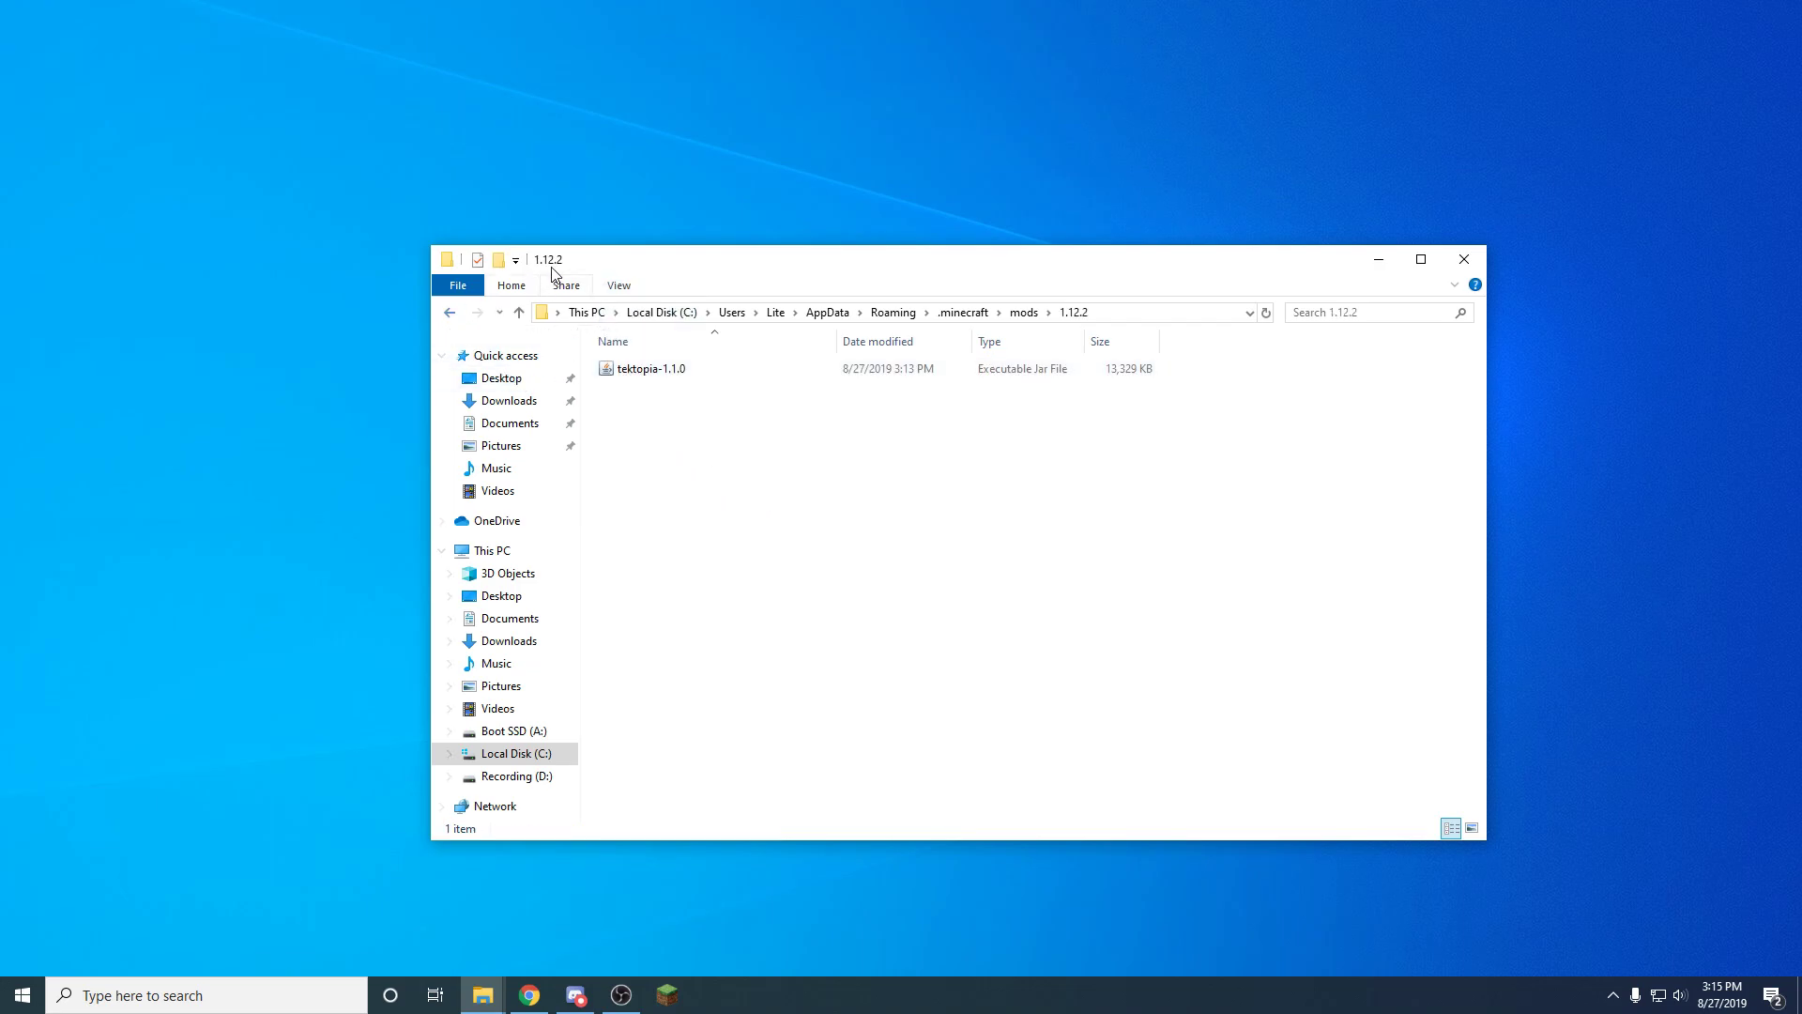
click(450, 312)
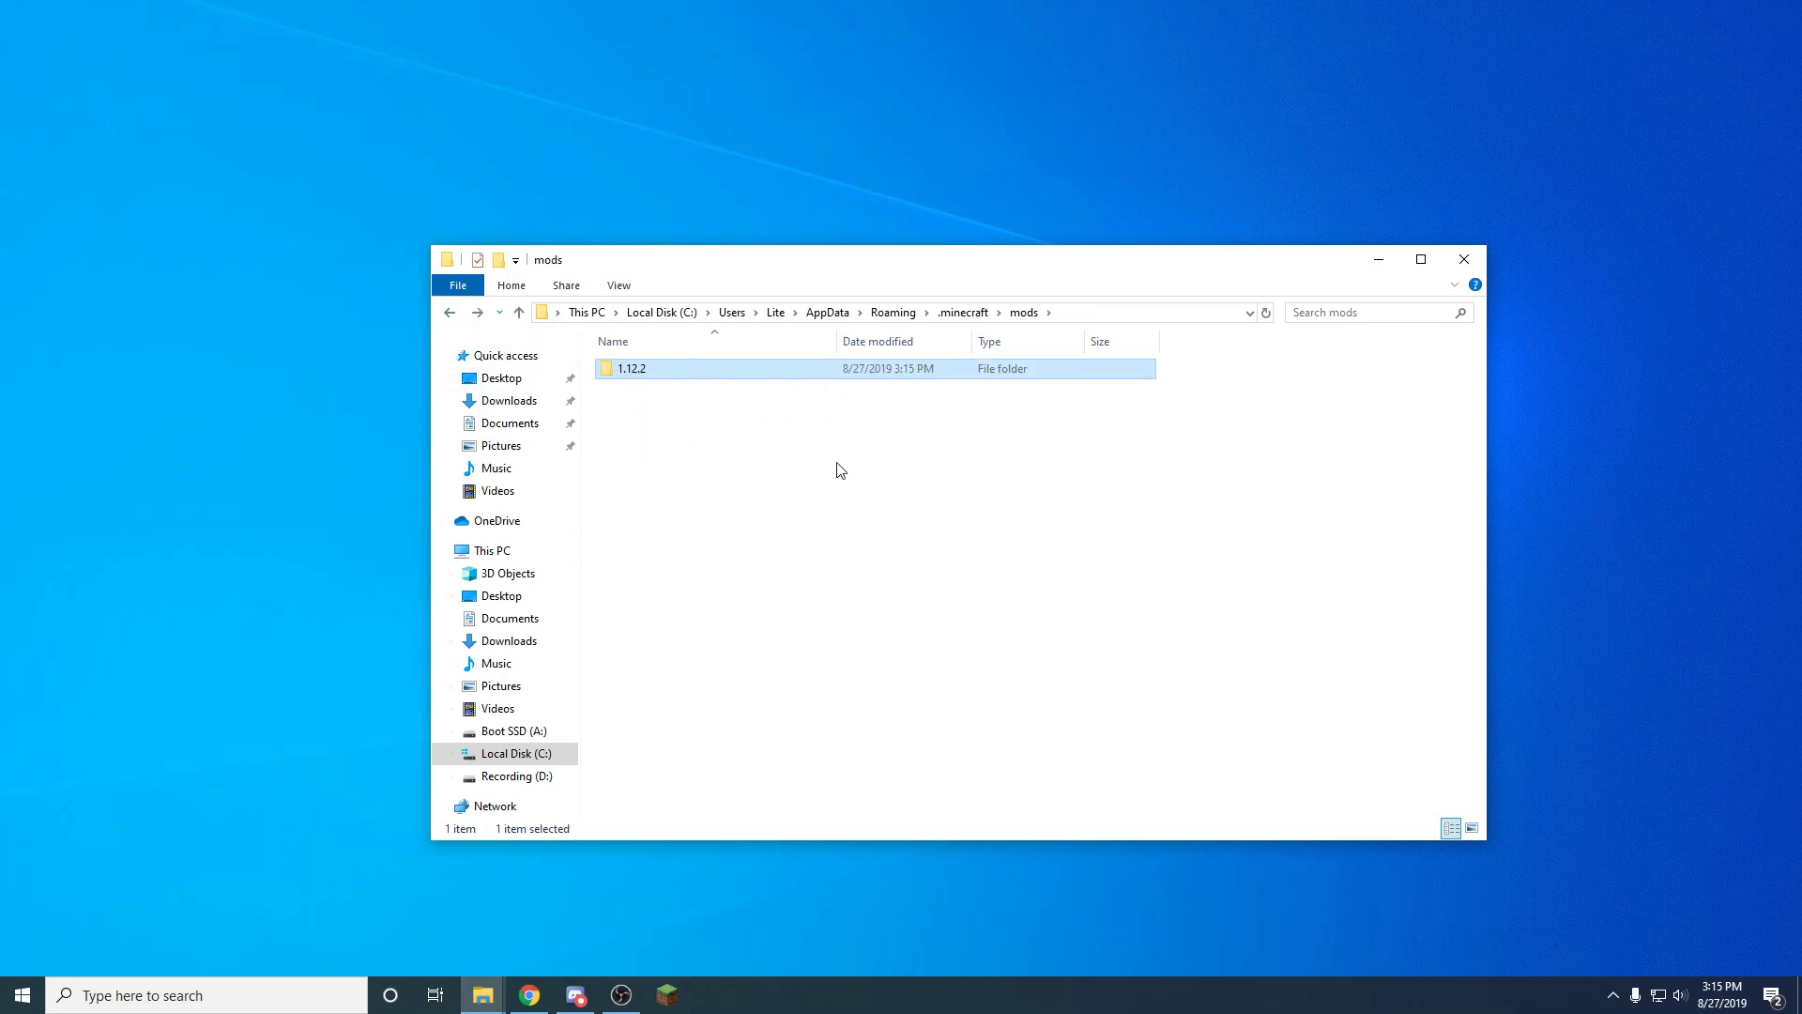
click(452, 316)
double_click(630, 453)
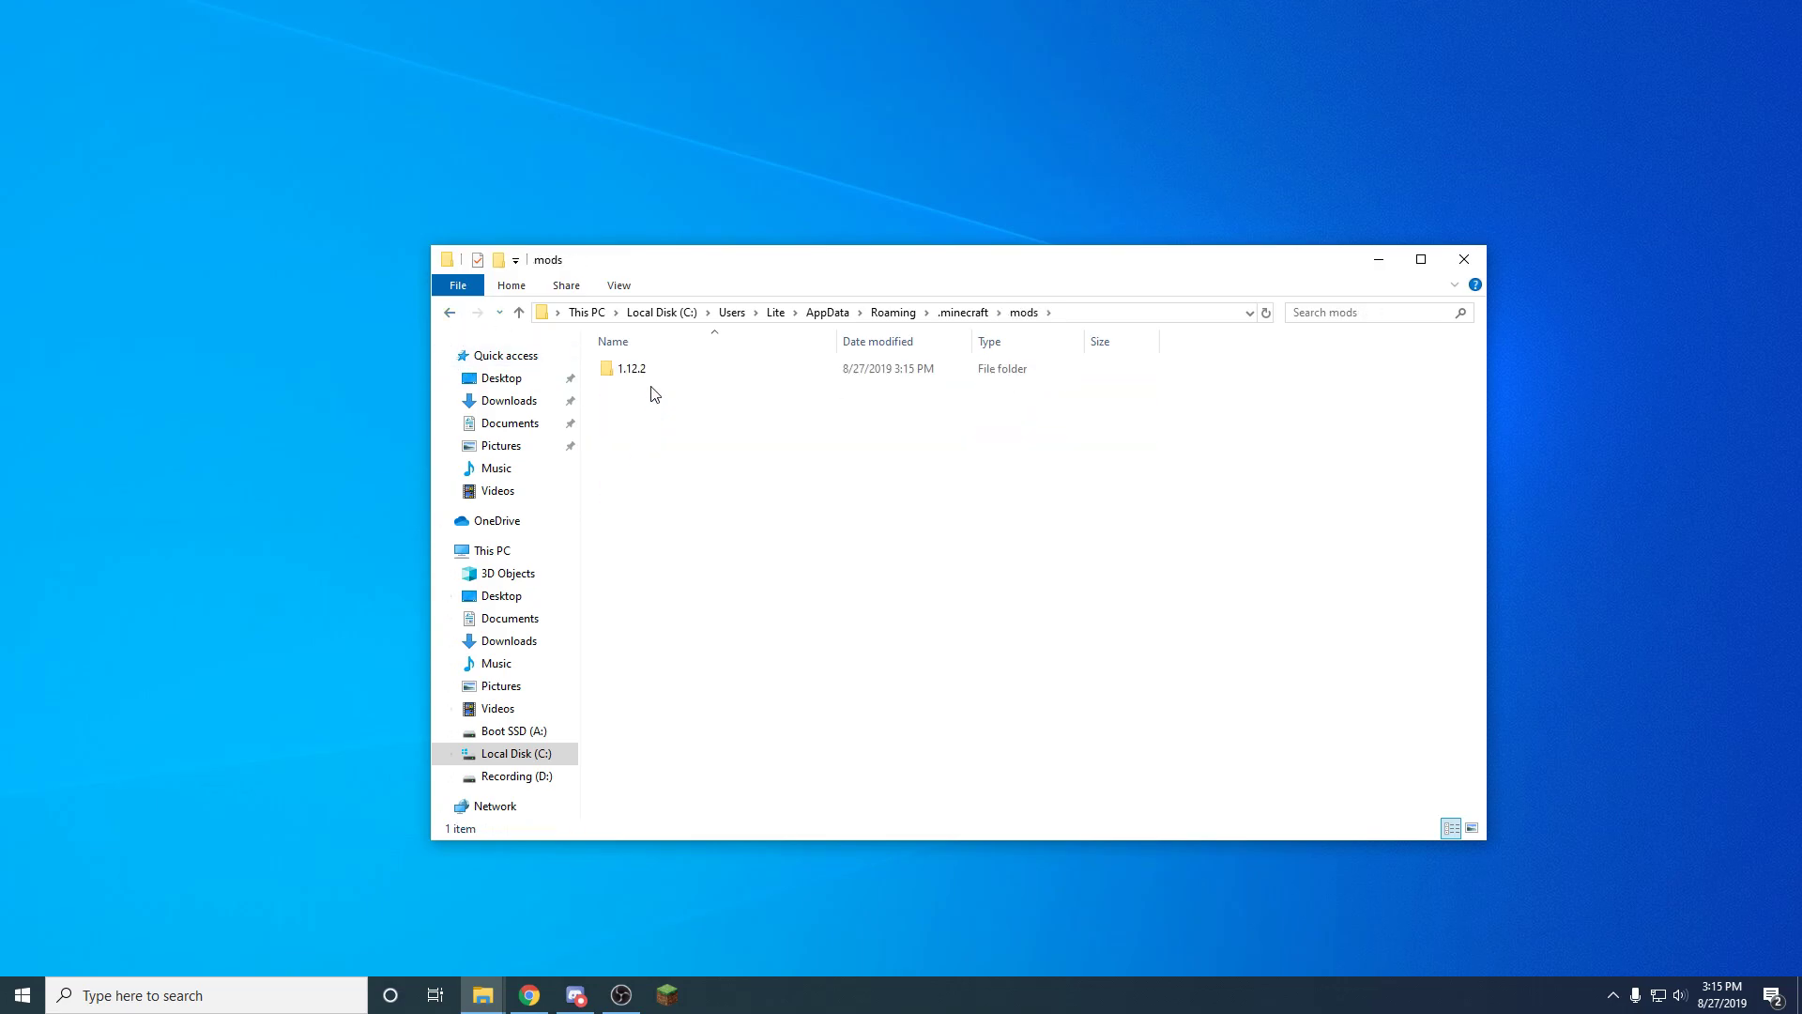
Move tektopia-1.1.0 from the 1.12.2 folder back into the mods folder and delete the 1.12.2 folder
double_click(633, 371)
drag(657, 370, 1040, 316)
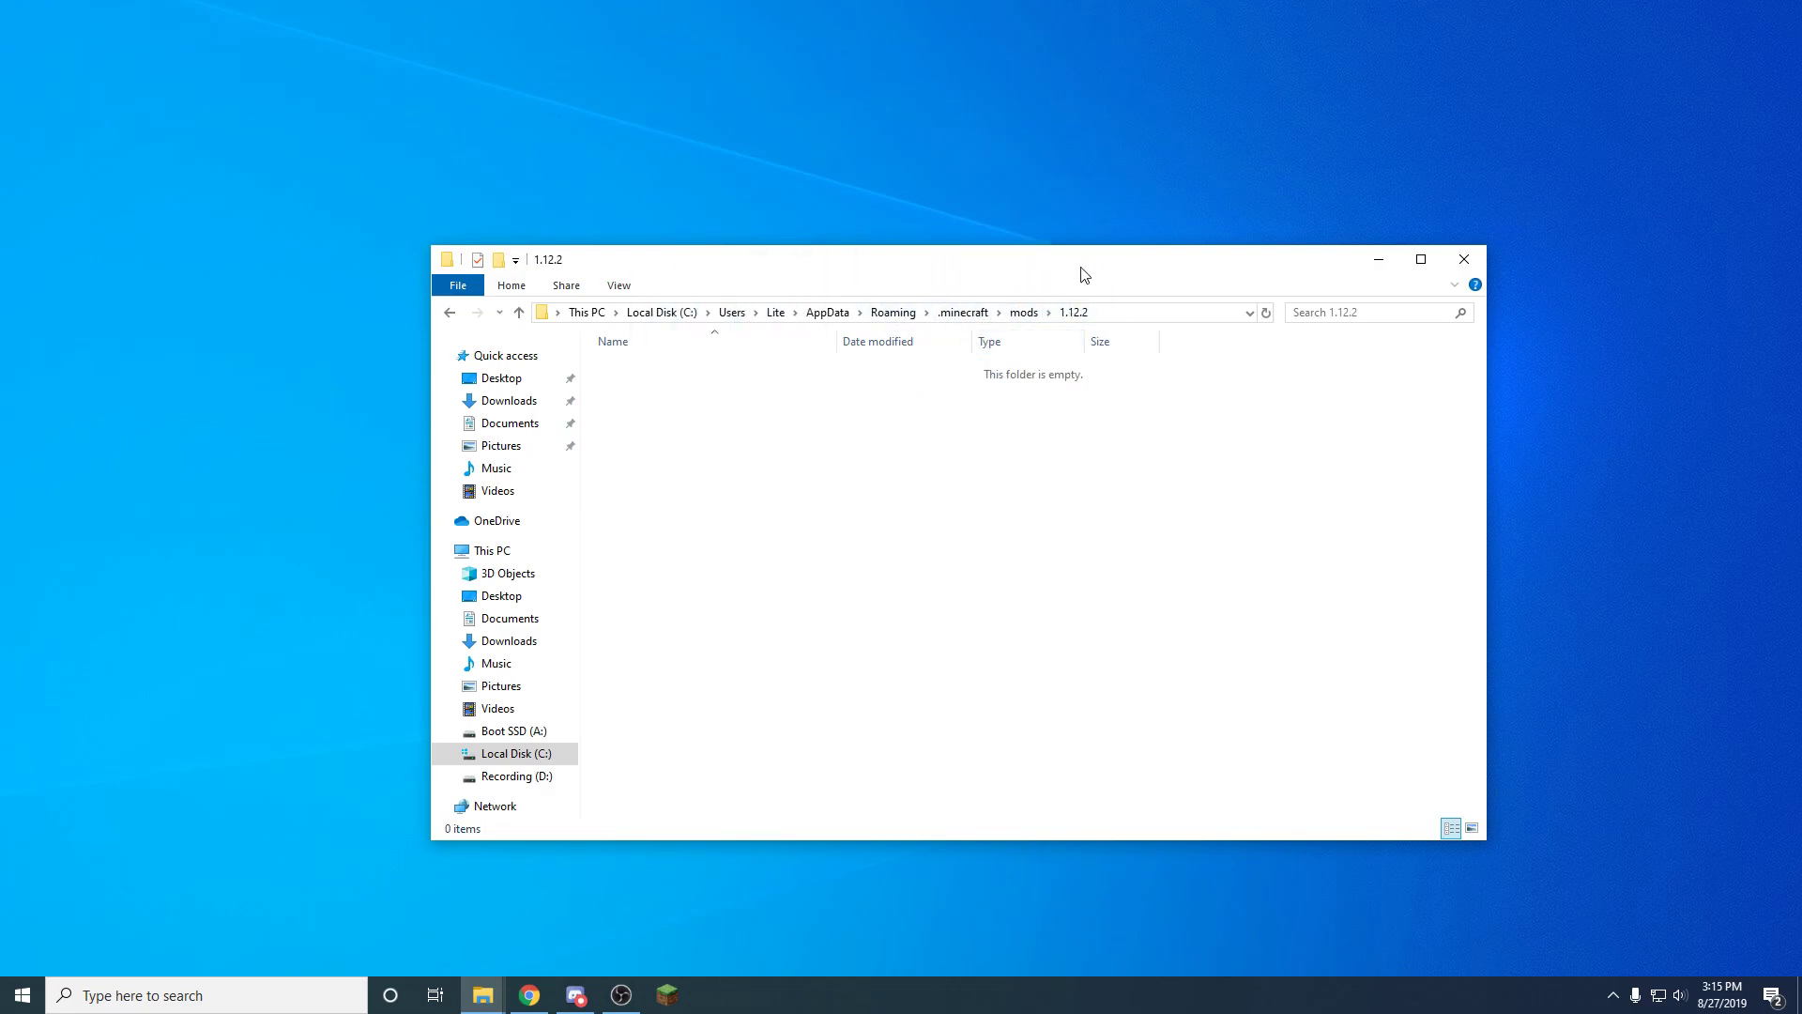
click(1025, 313)
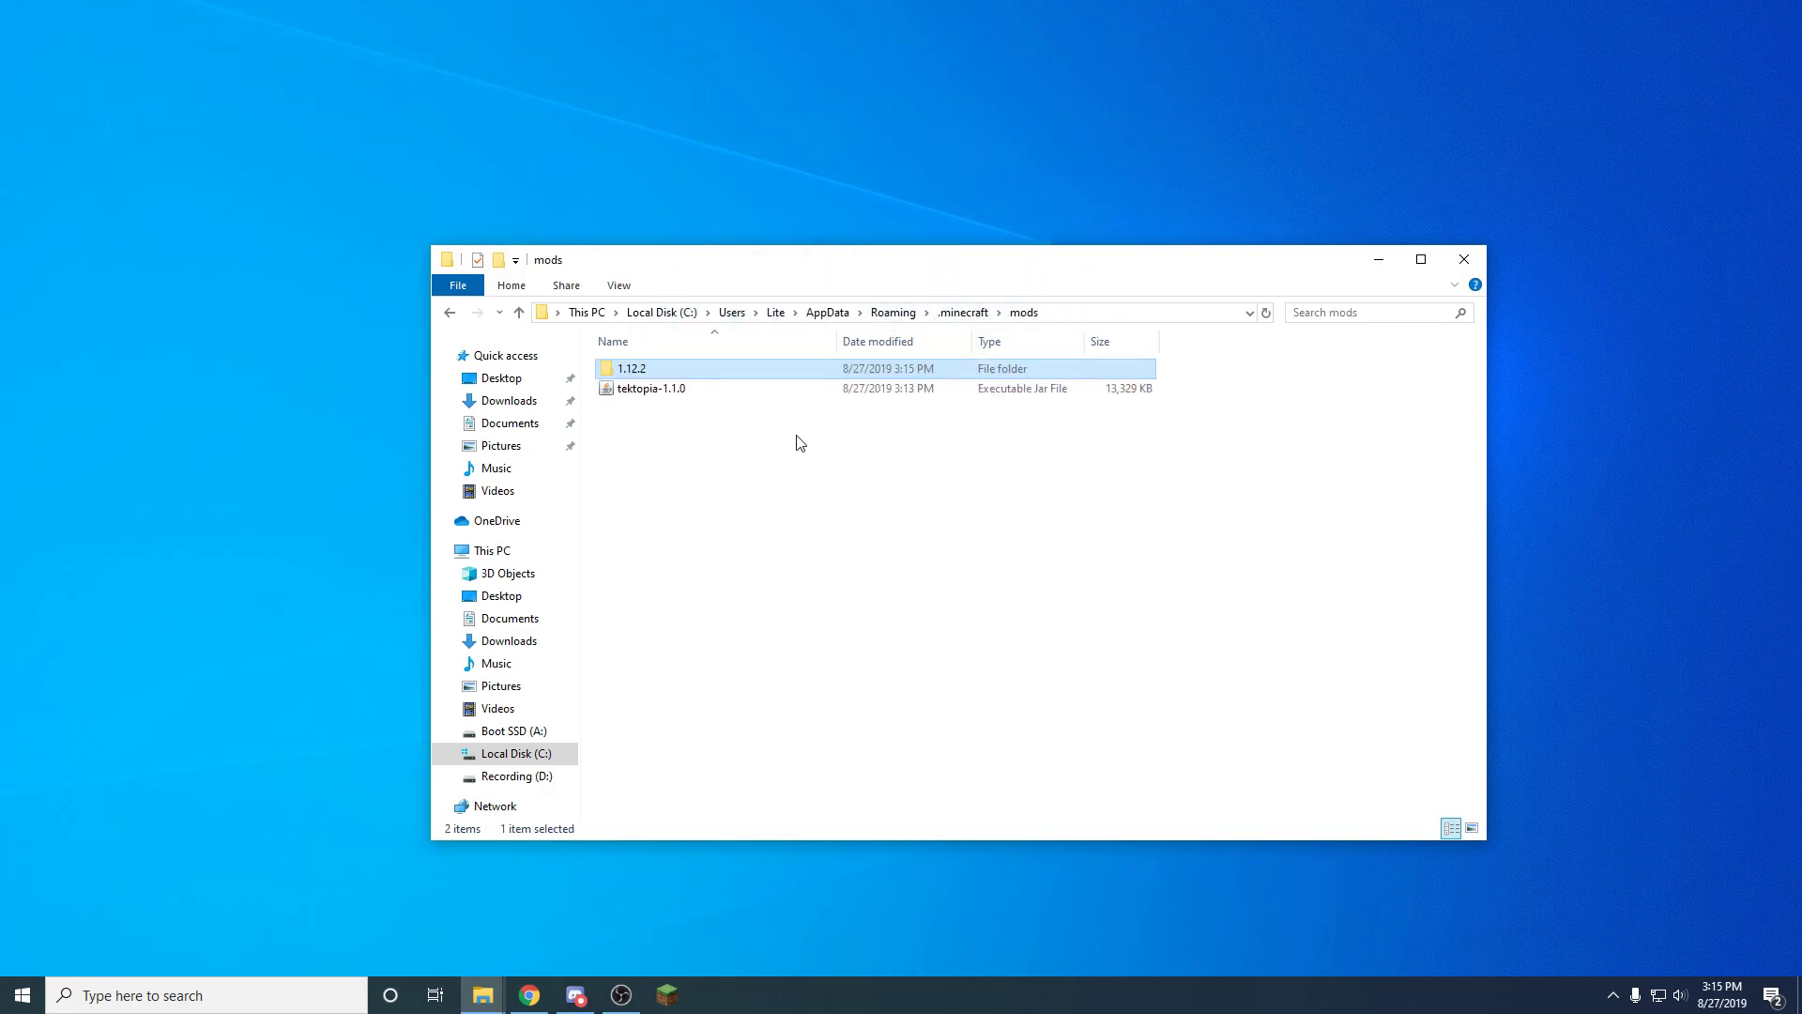
right_click(651, 374)
click(718, 843)
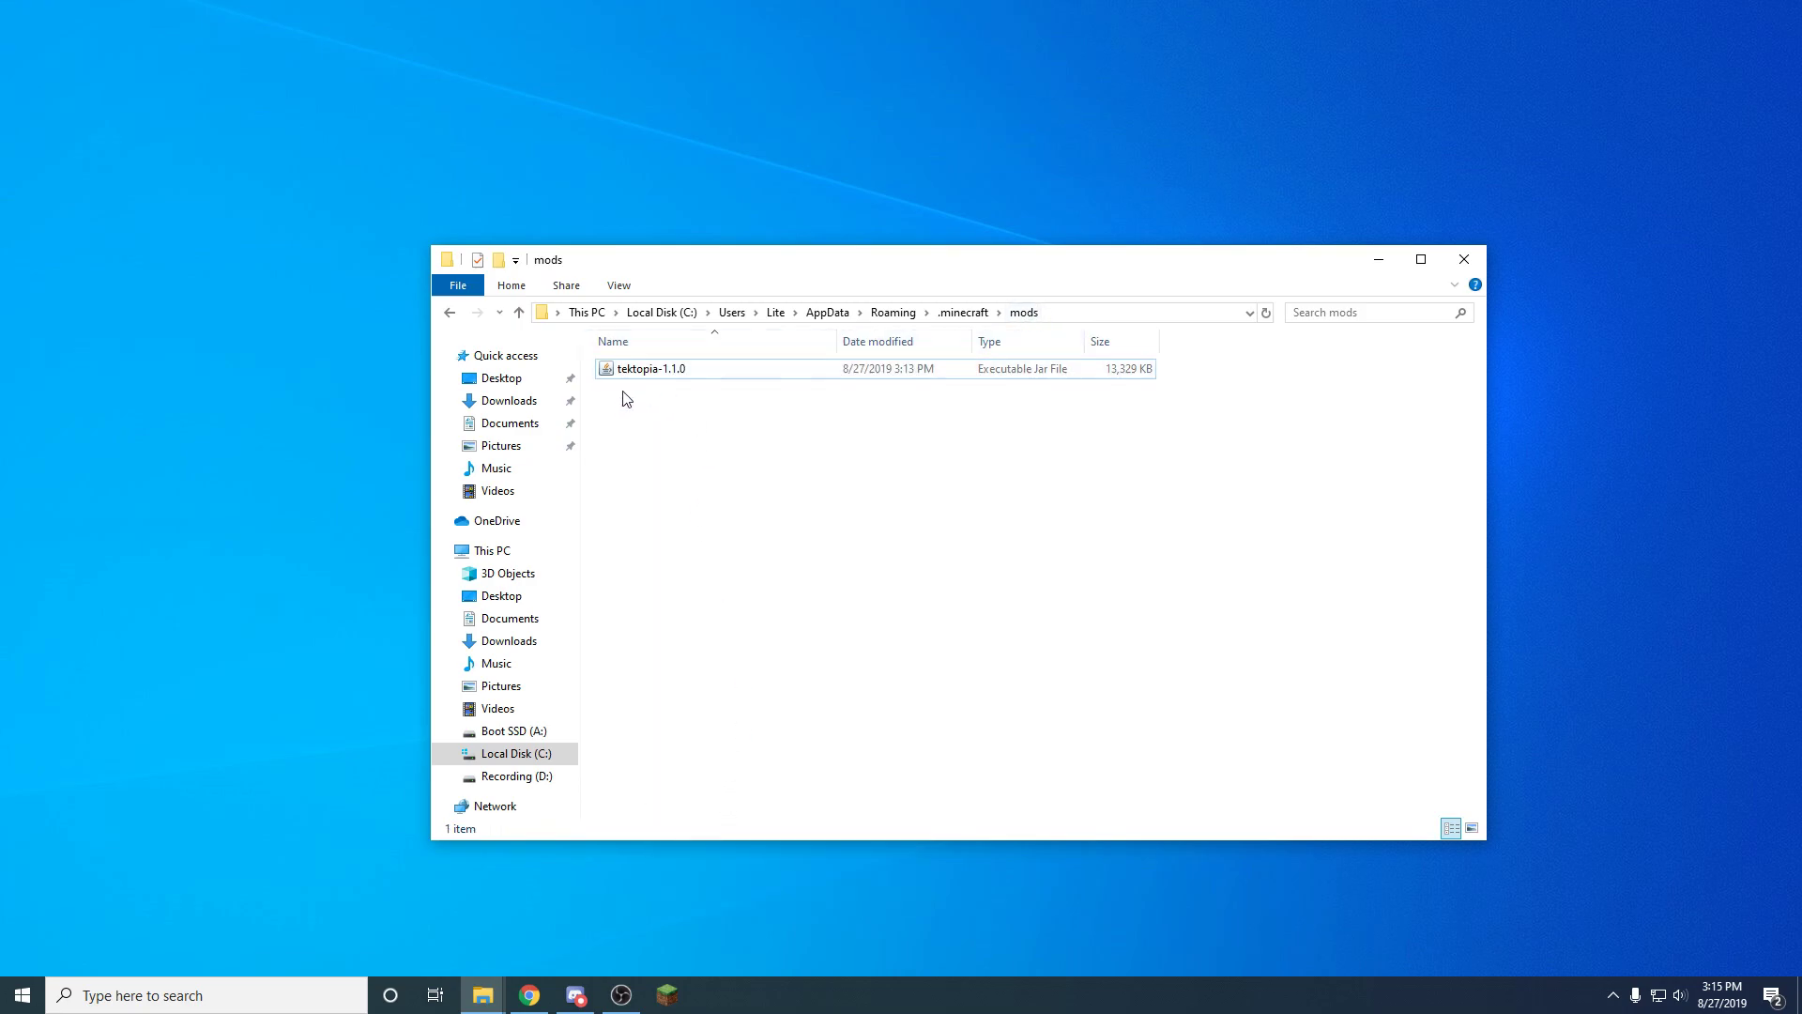
Close the mods folder window and open the Minecraft Launcher
click(1469, 263)
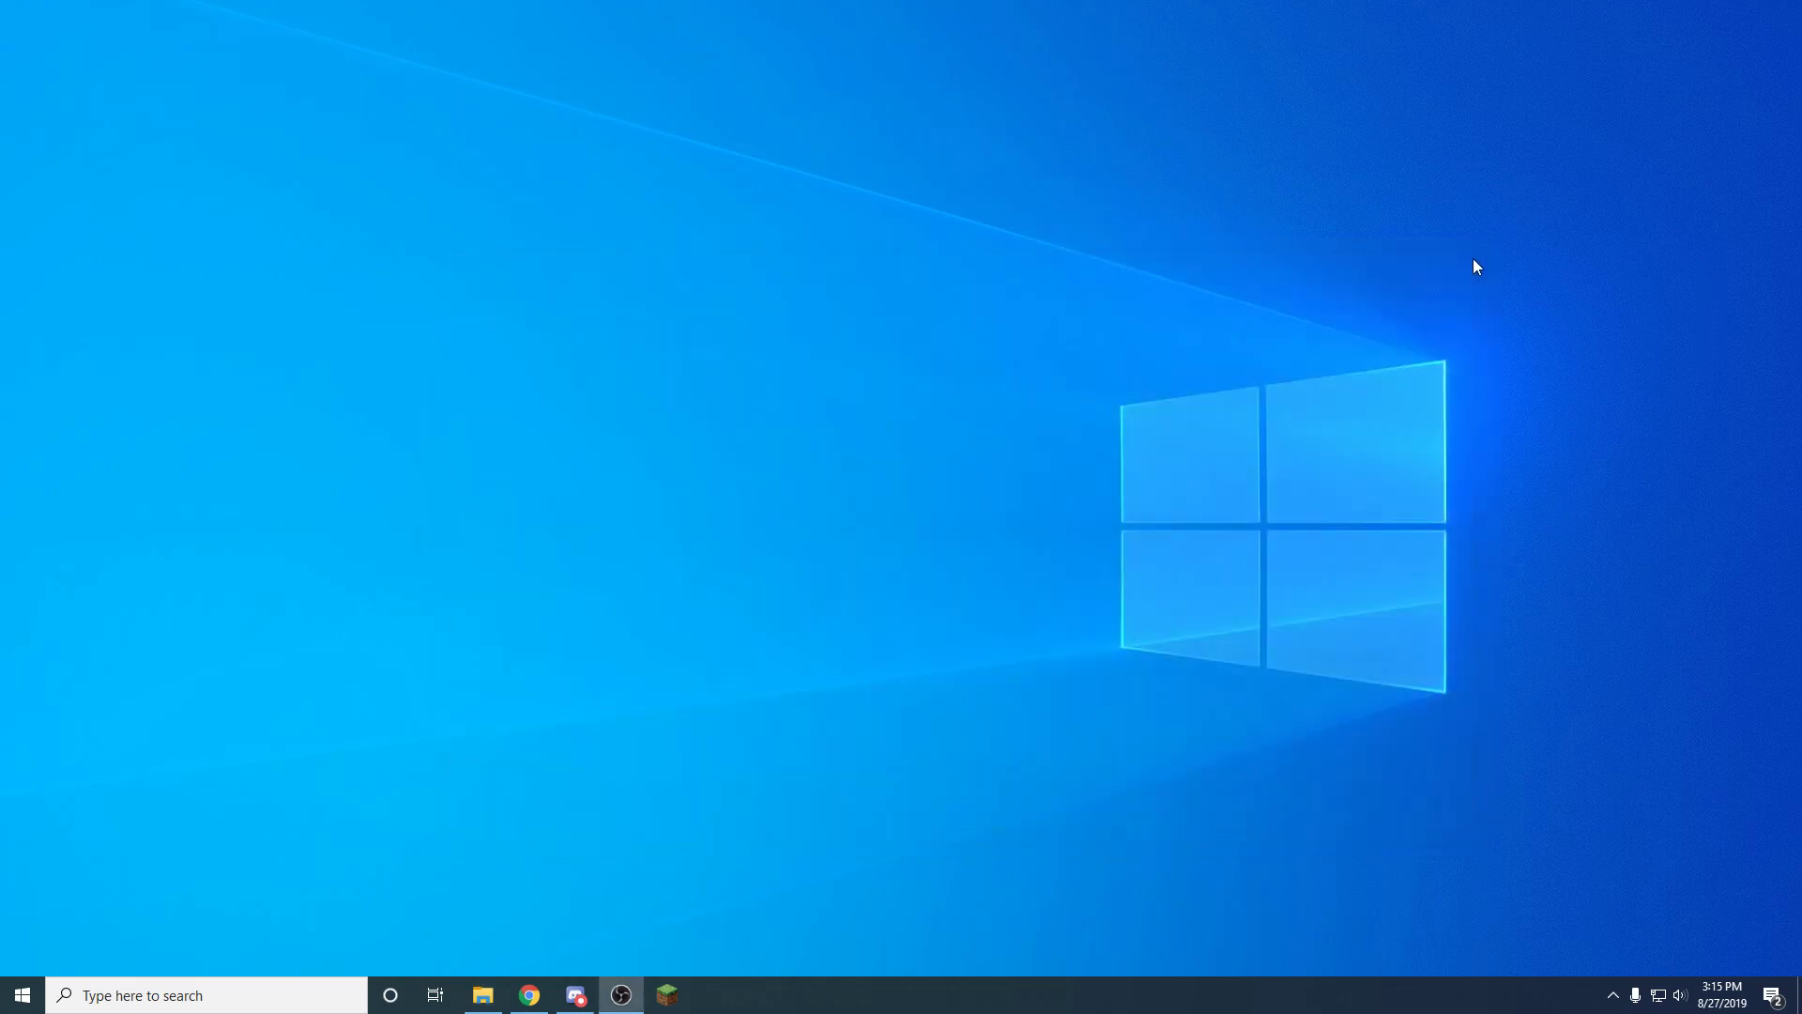
click(666, 995)
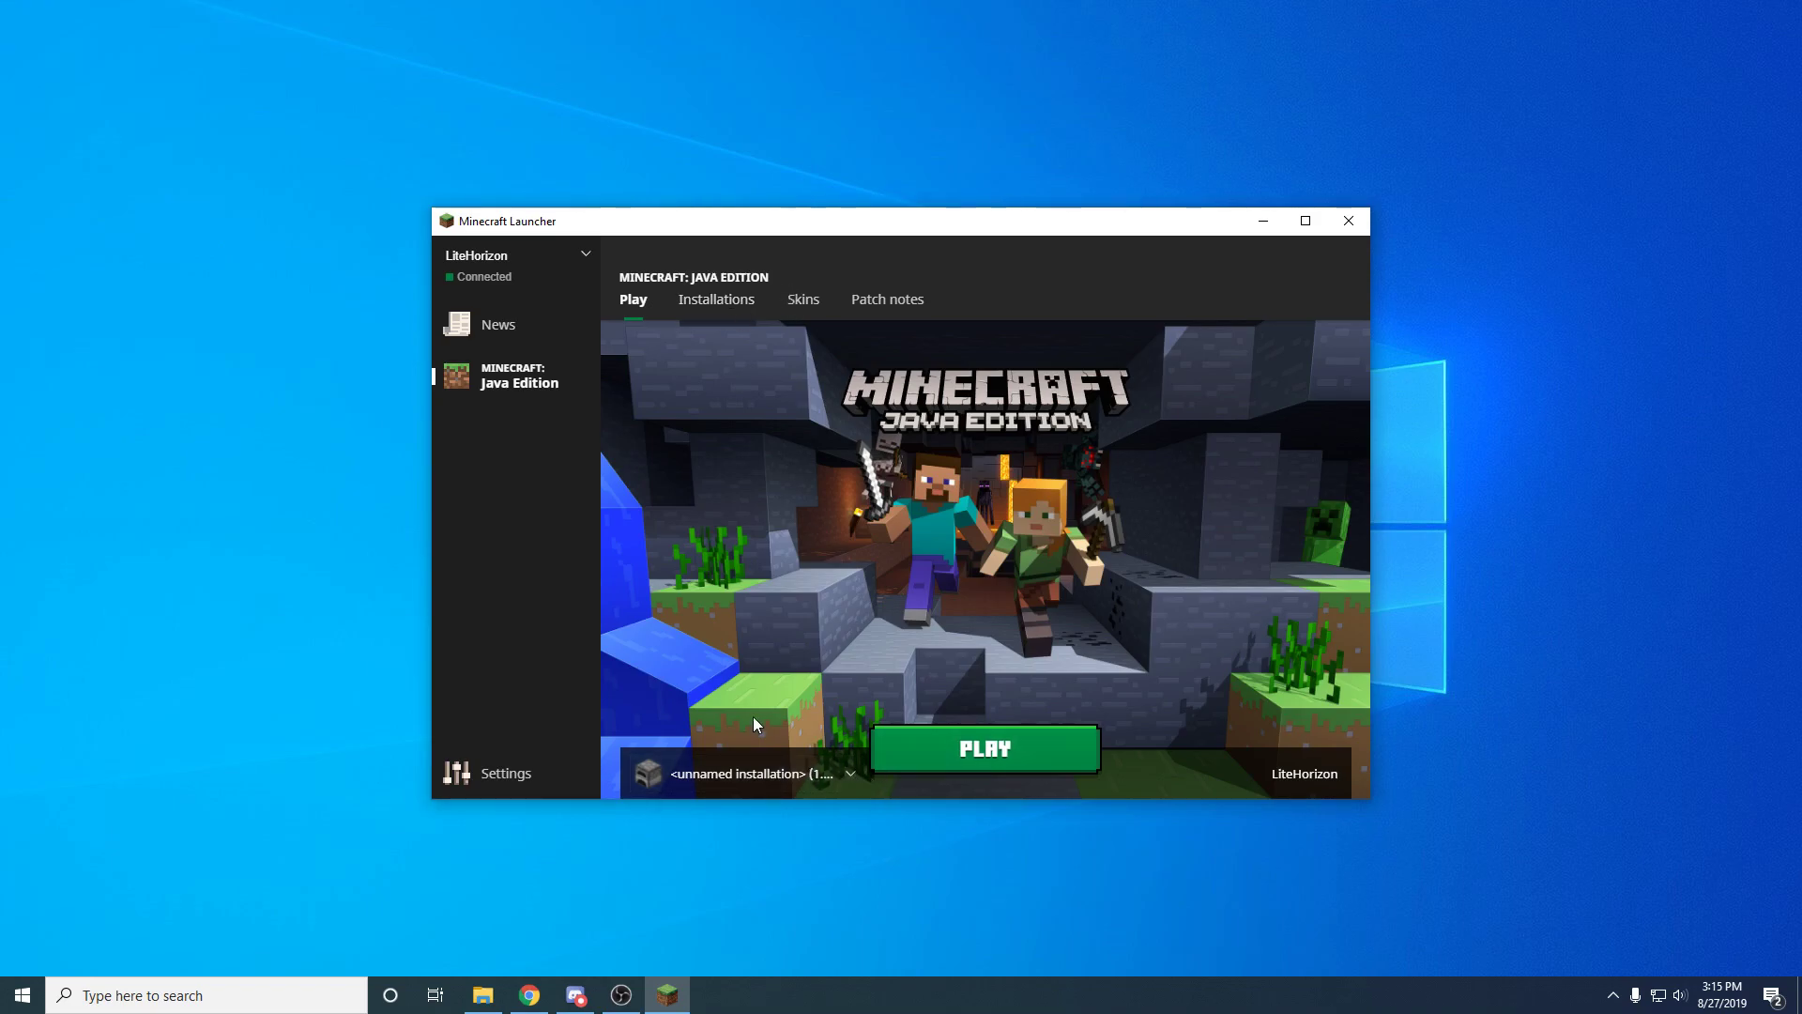
Set the maximum memory in the JVM arguments of the 1.12.2 Forge installation to 4 GB (-Xmx4G) and save it
click(724, 301)
mouse_move(772, 406)
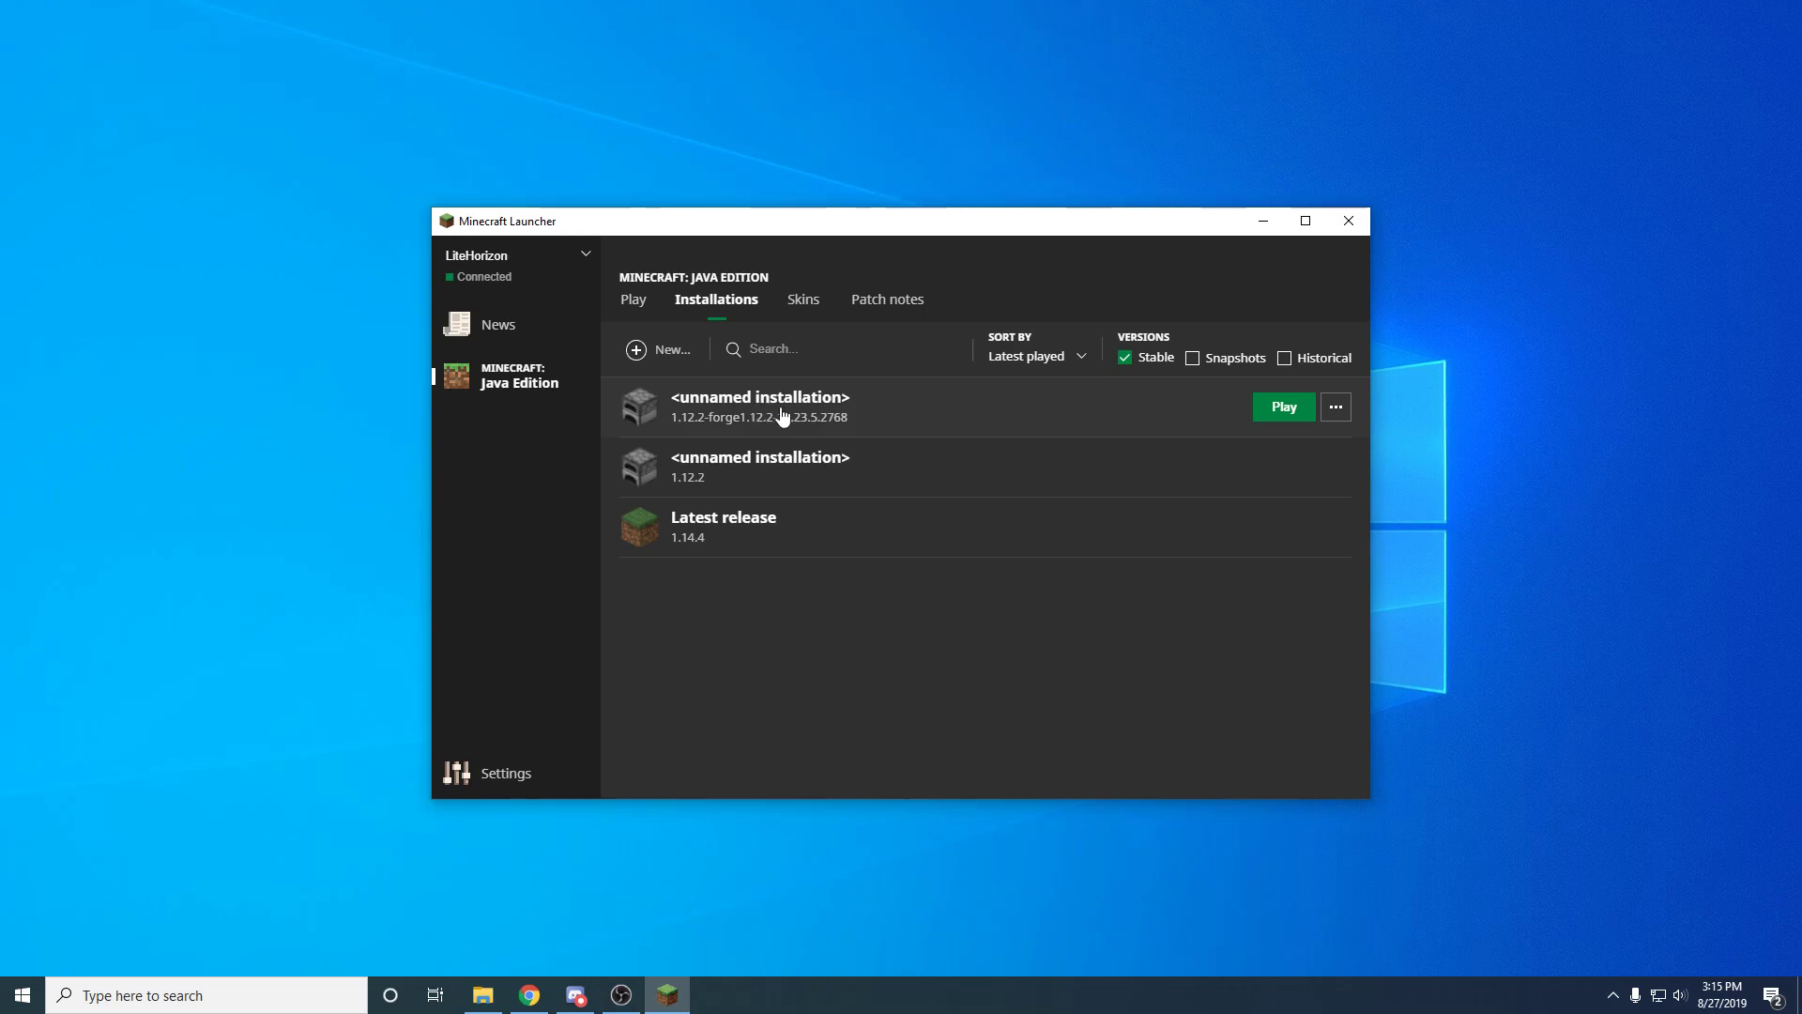
click(775, 406)
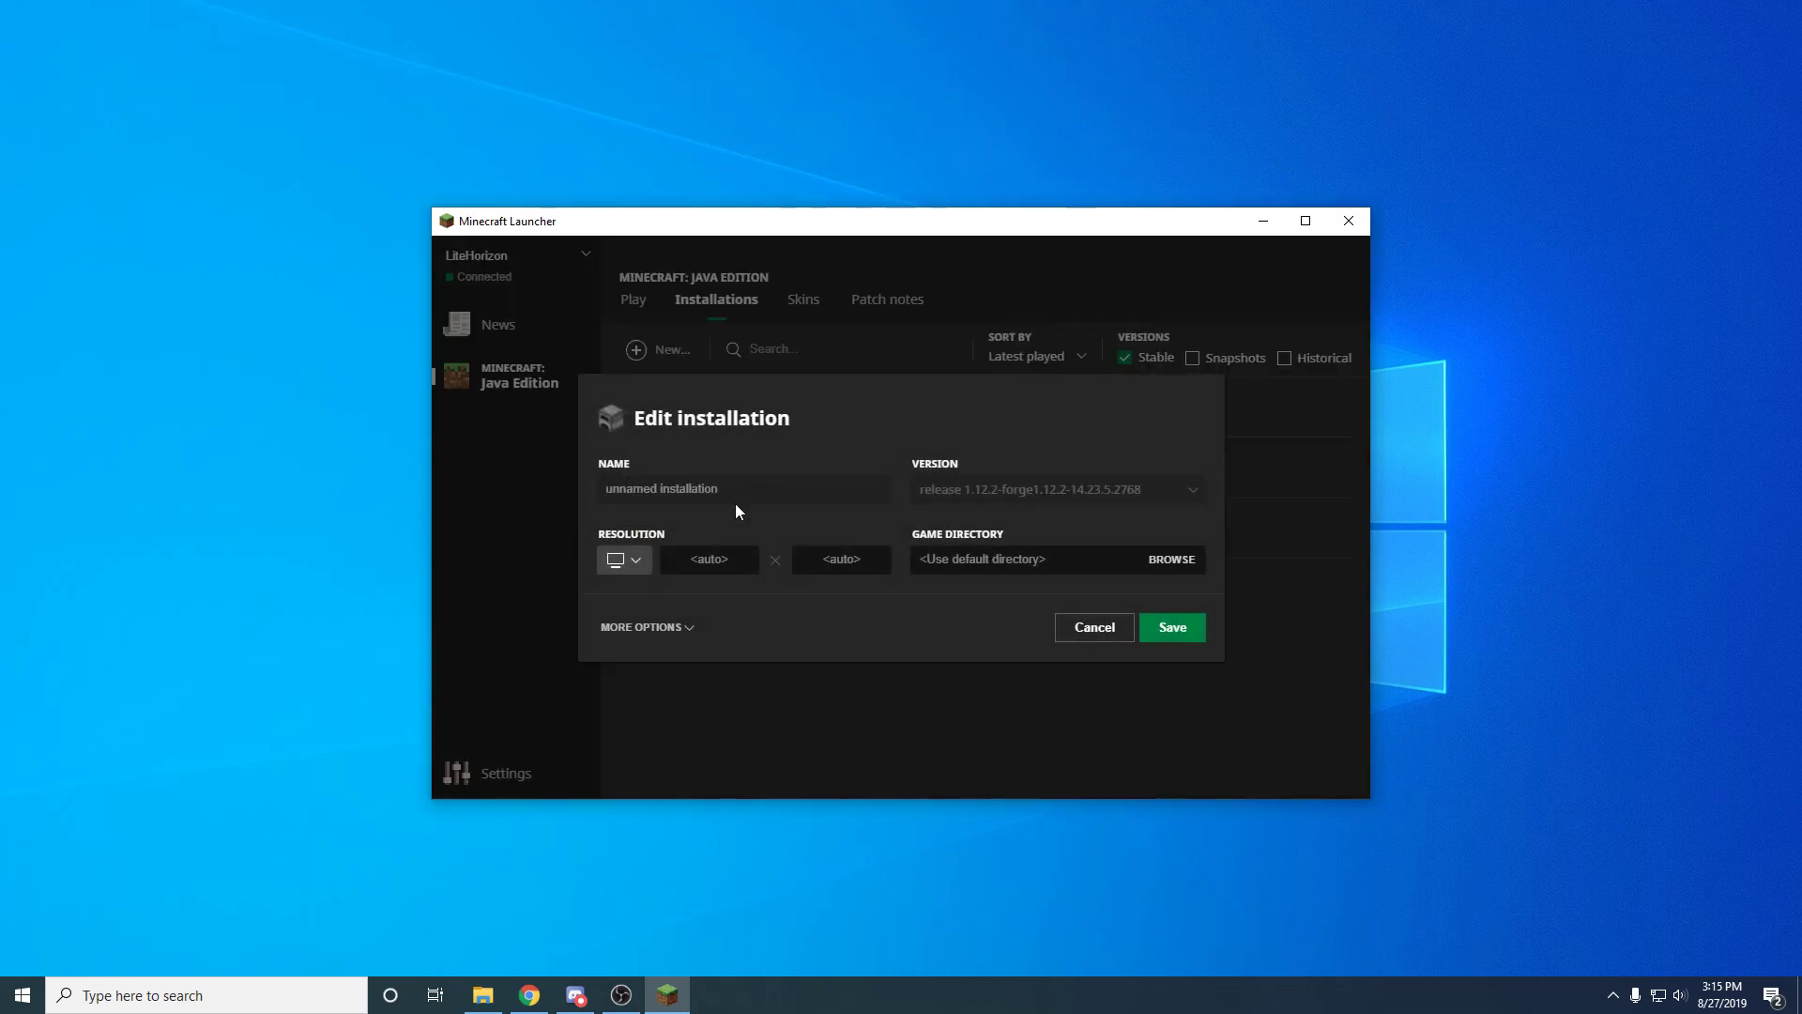
click(682, 631)
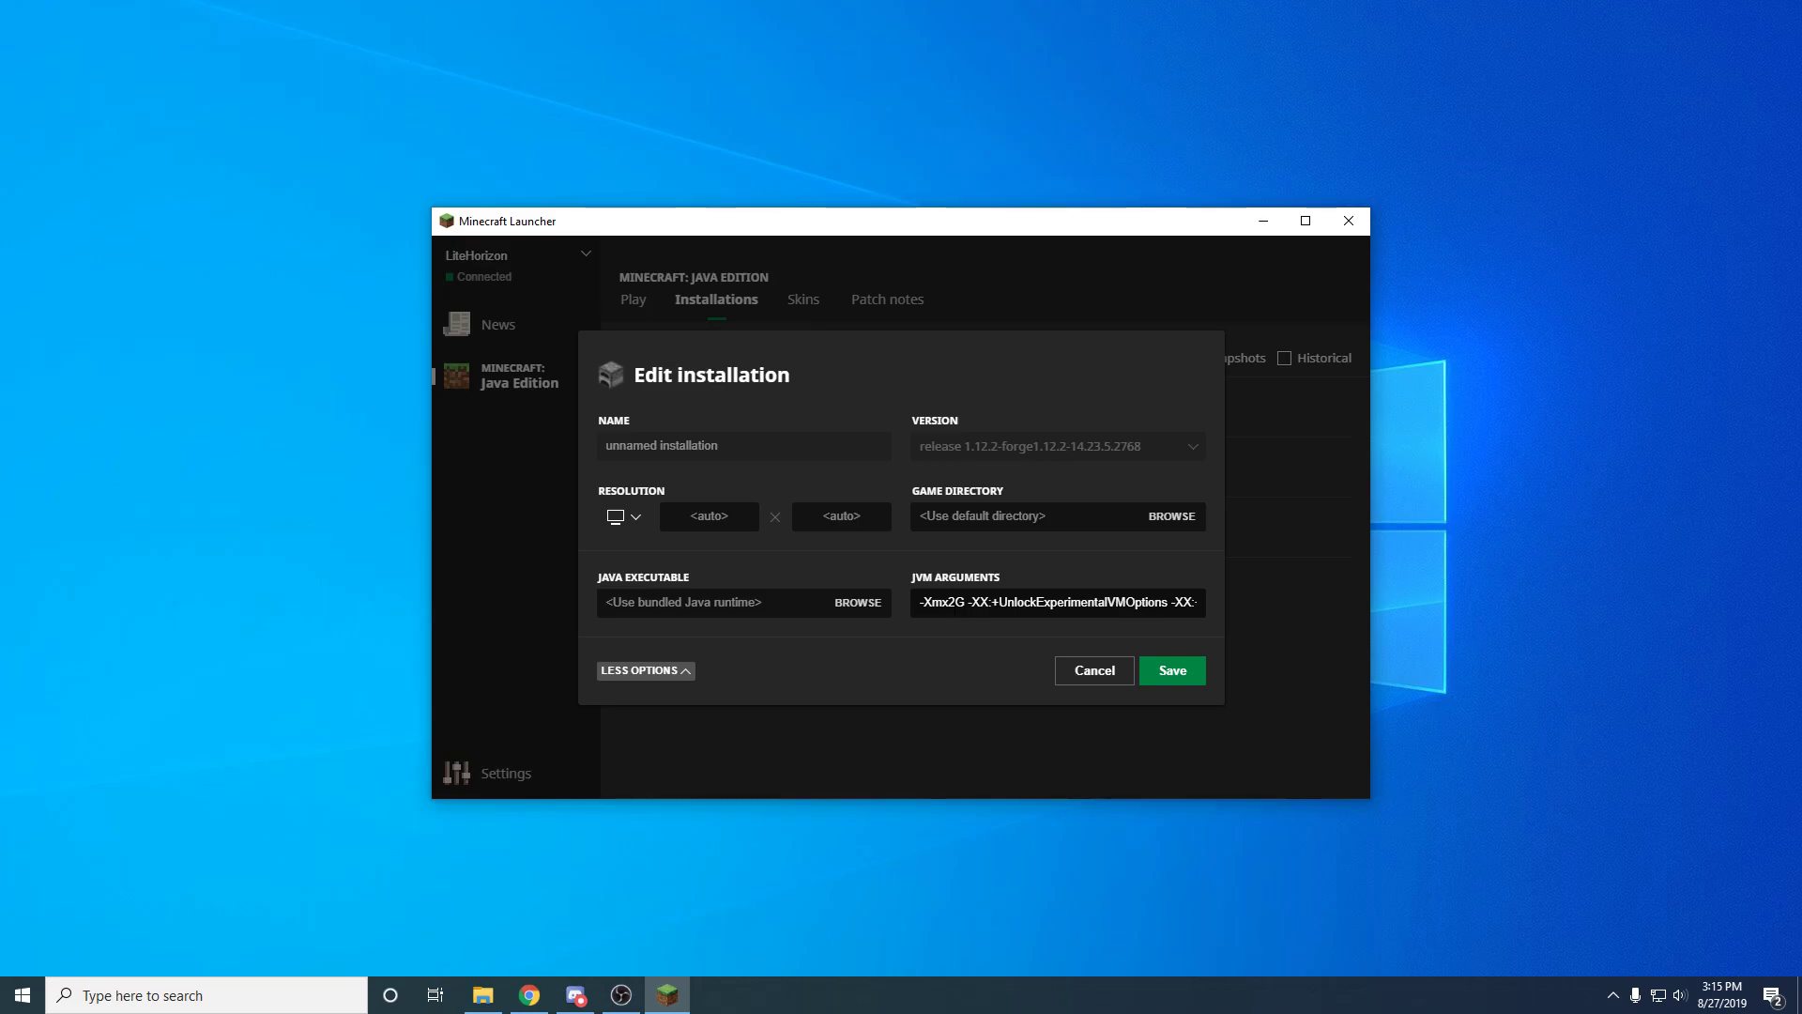
click(952, 603)
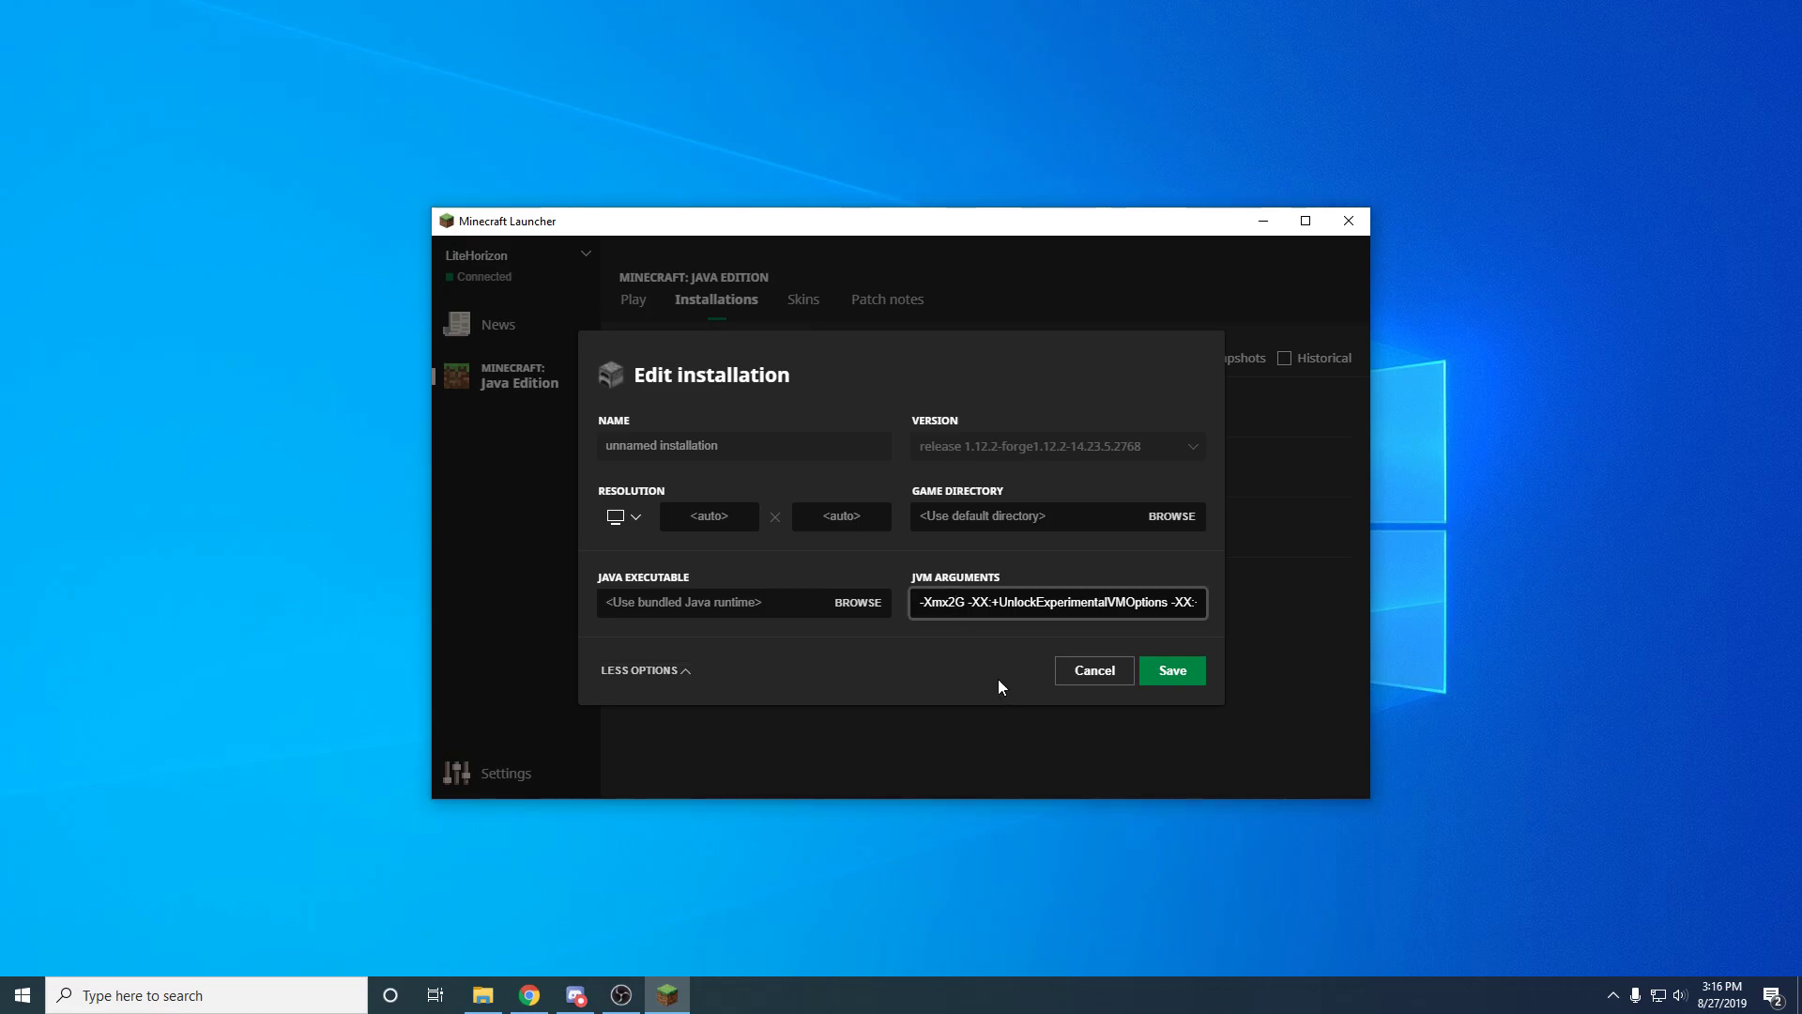
key(BackSpace)
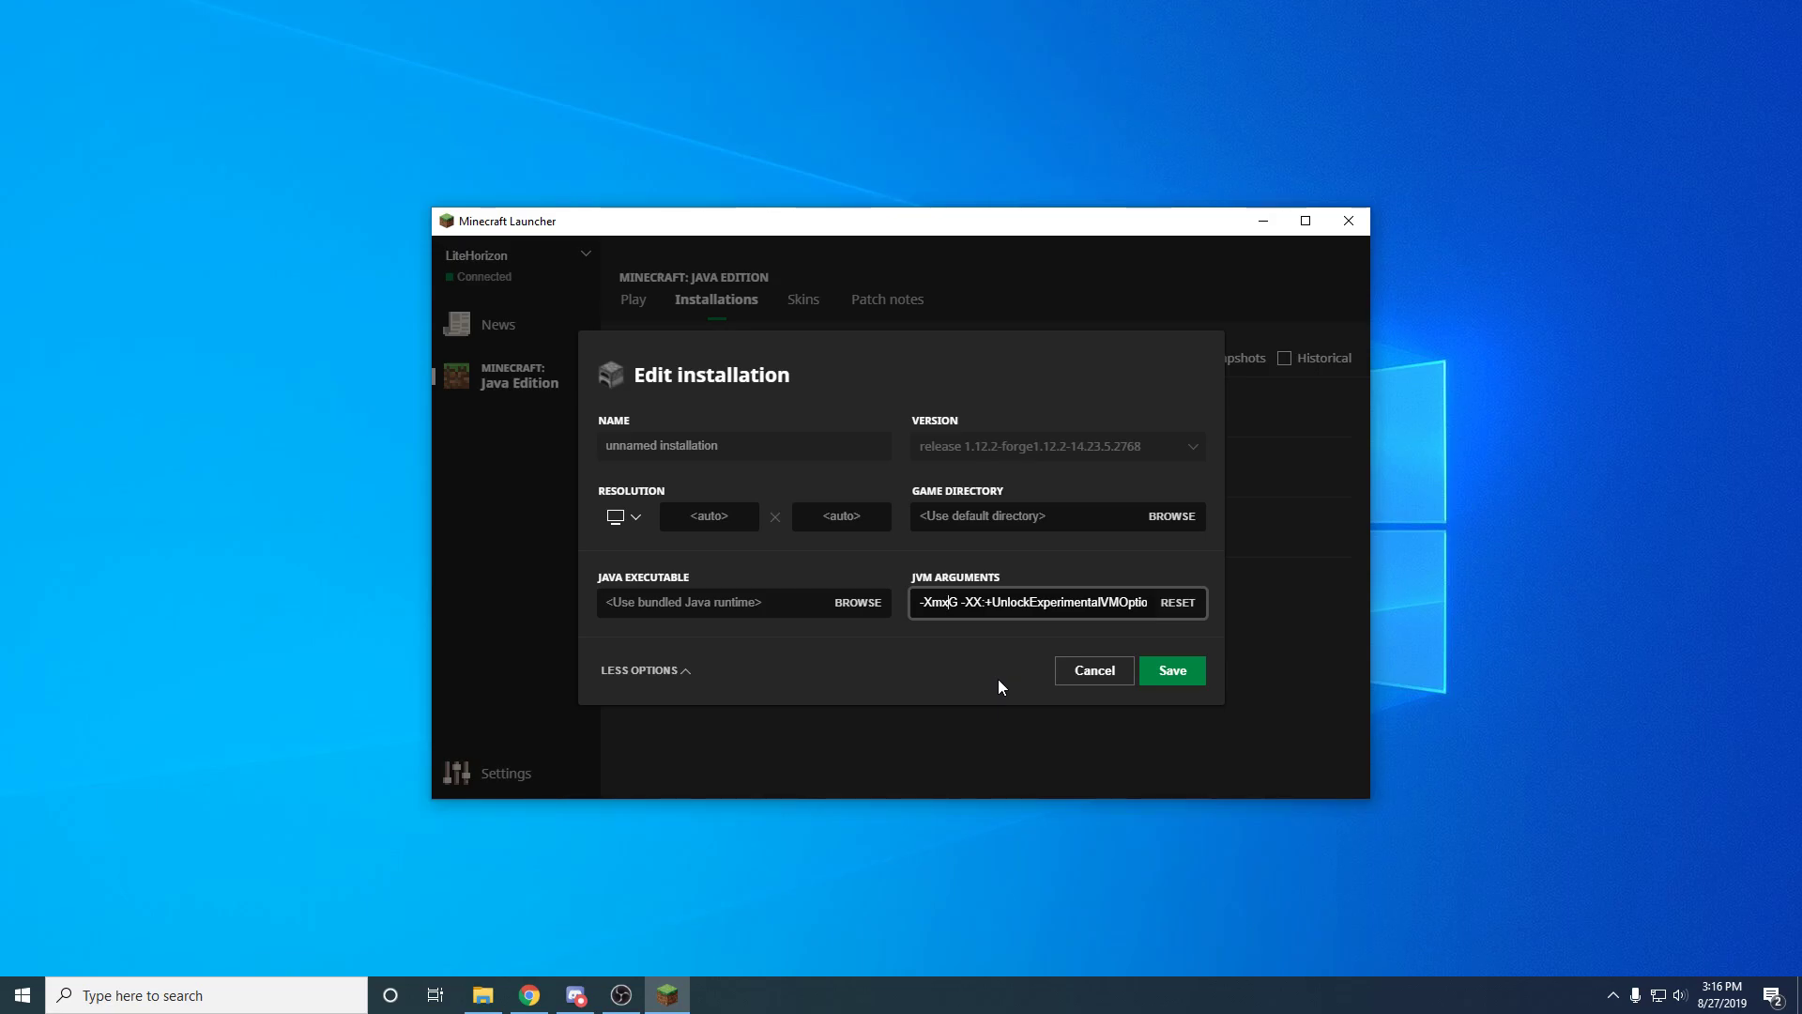
text(4)
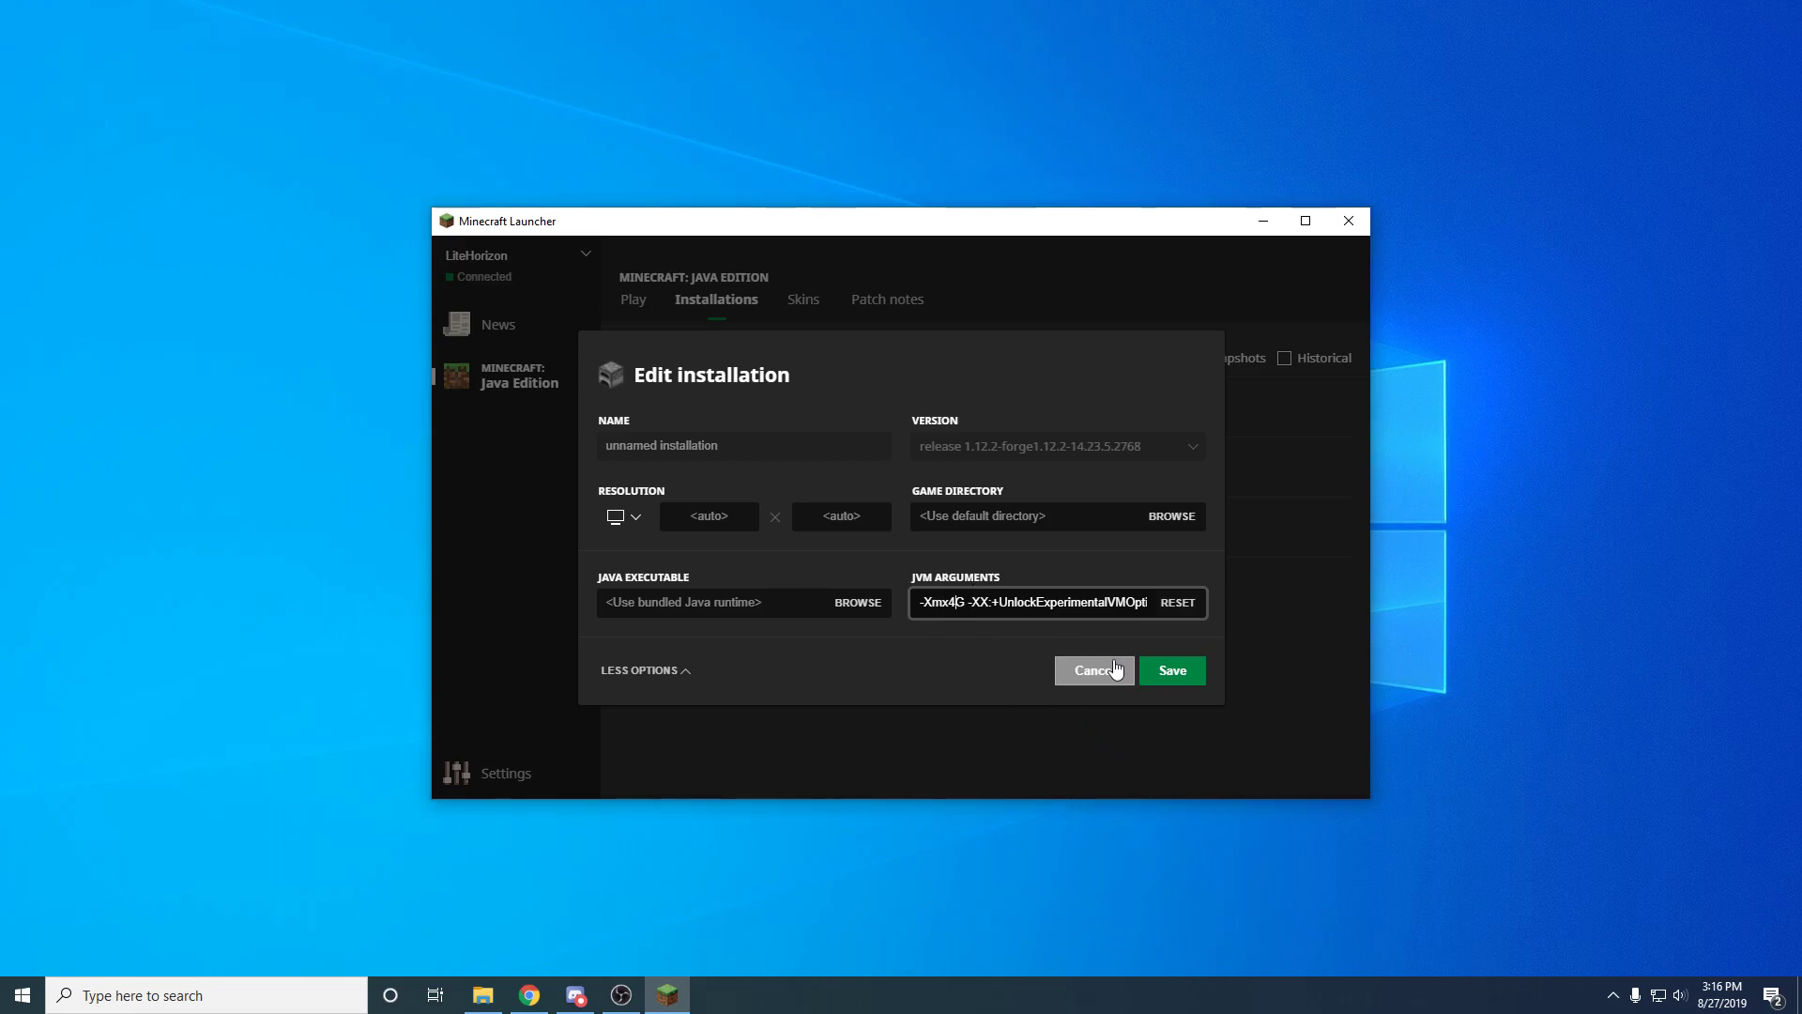
click(1172, 671)
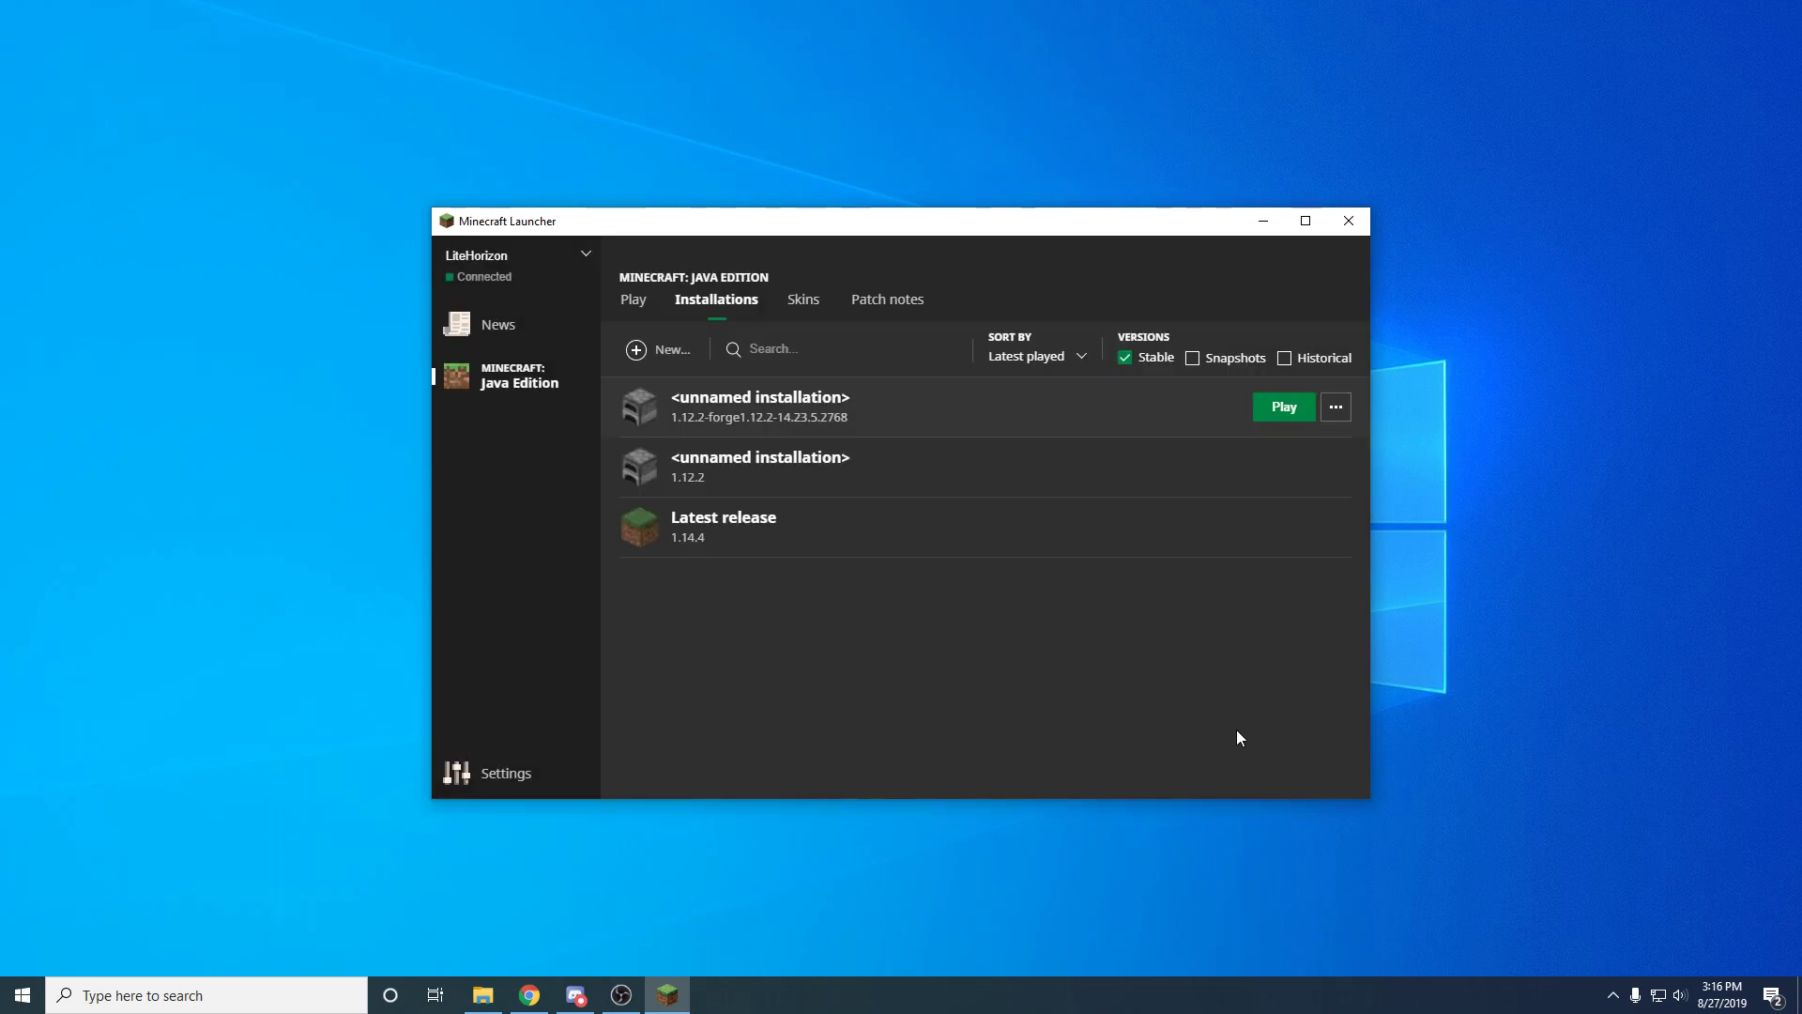
Launch the 1.12.2 Forge installation and check the game's mod list for TekTopia
click(1289, 413)
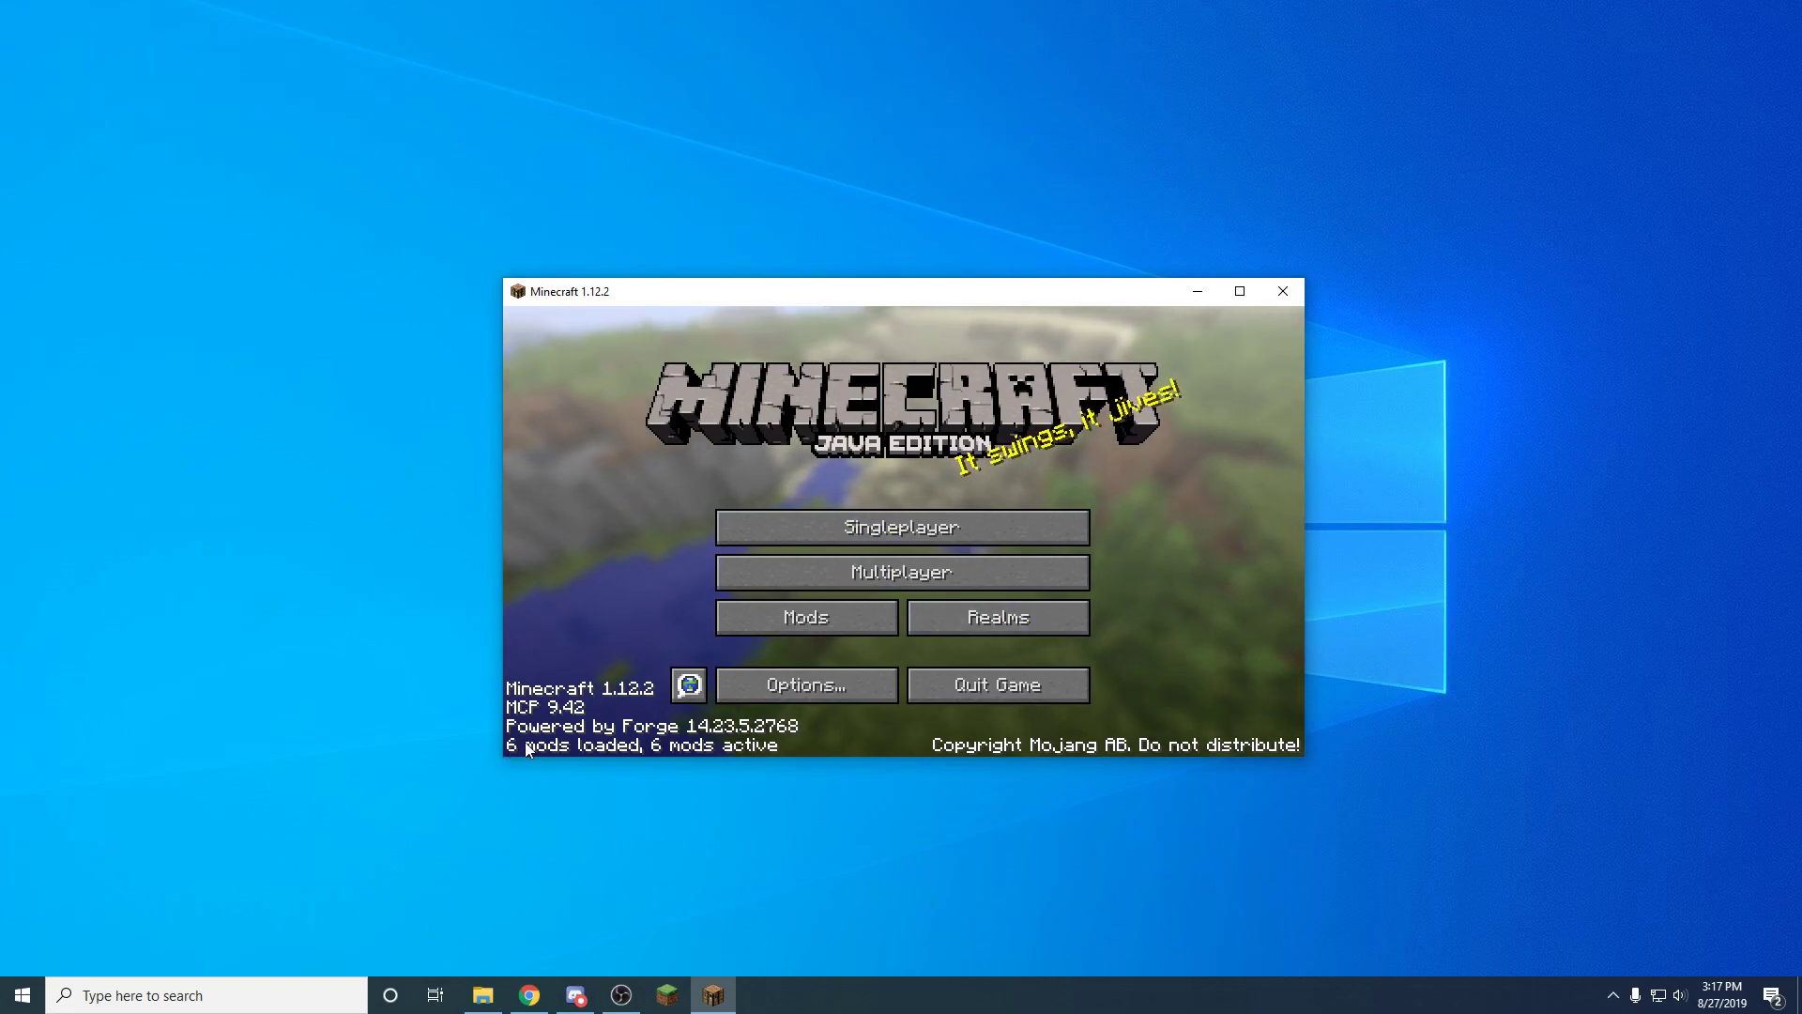
click(818, 624)
scroll(655, 413, down, 4)
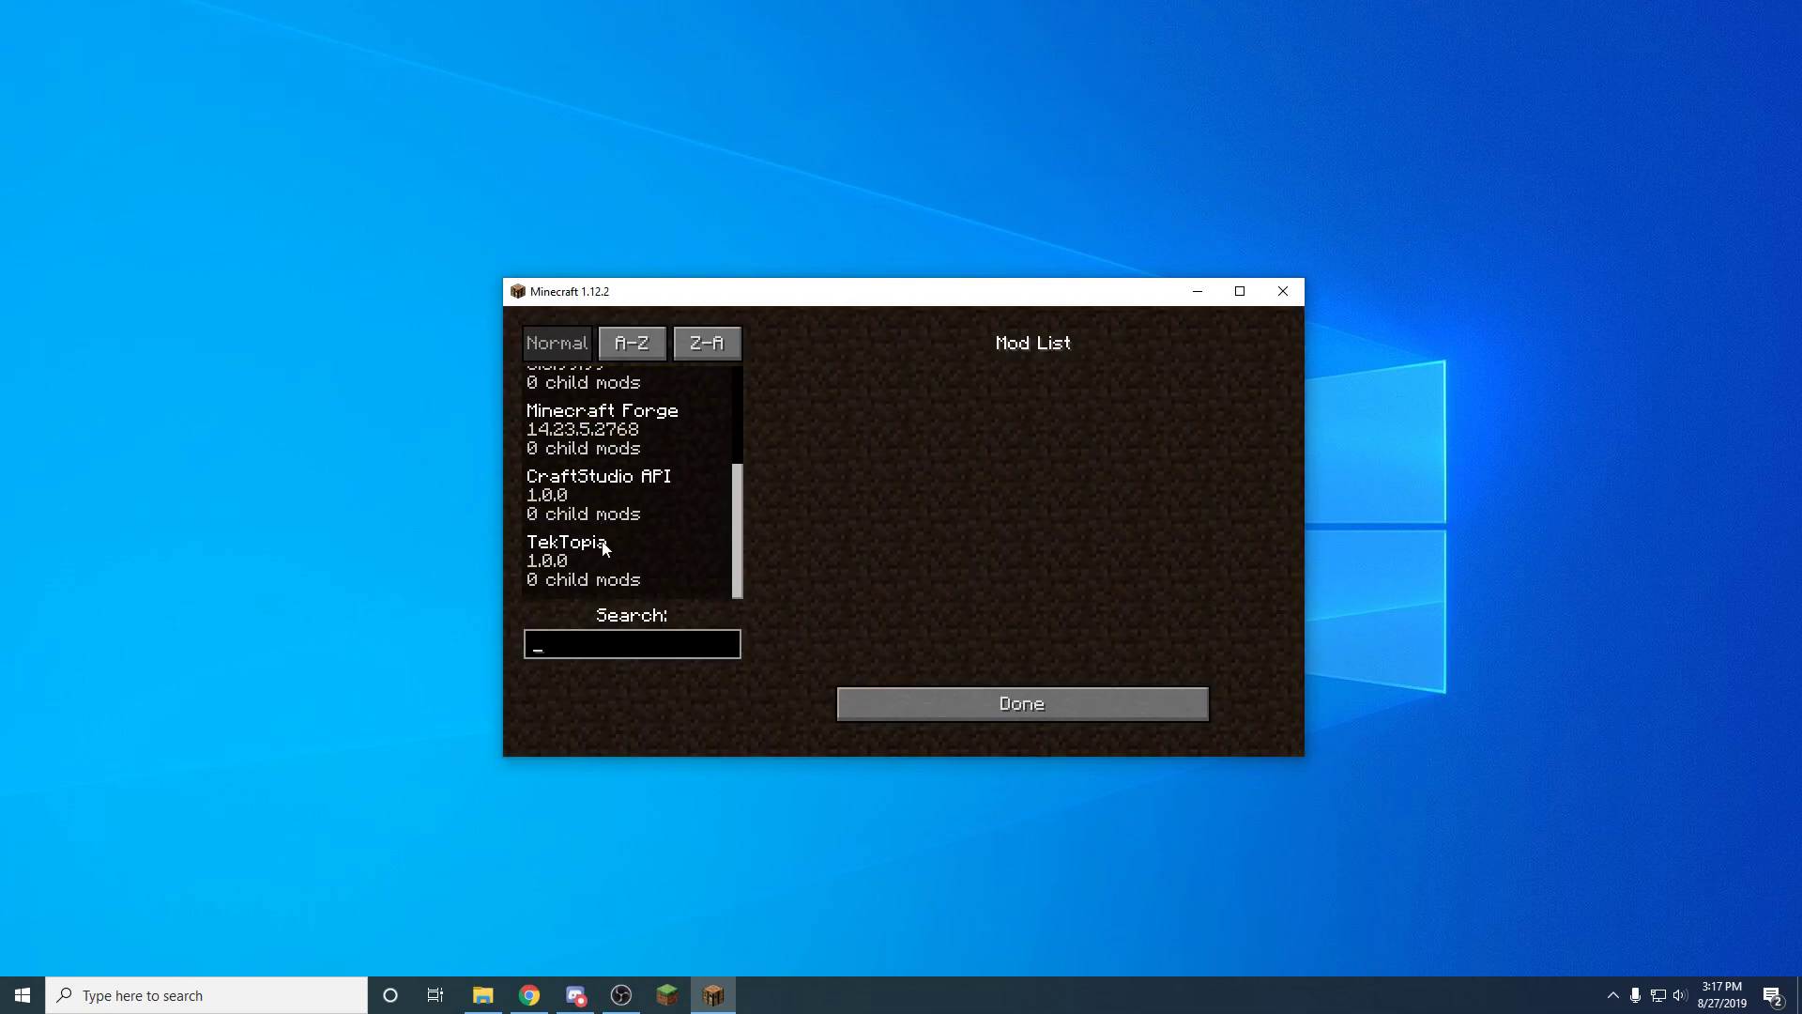
click(1004, 699)
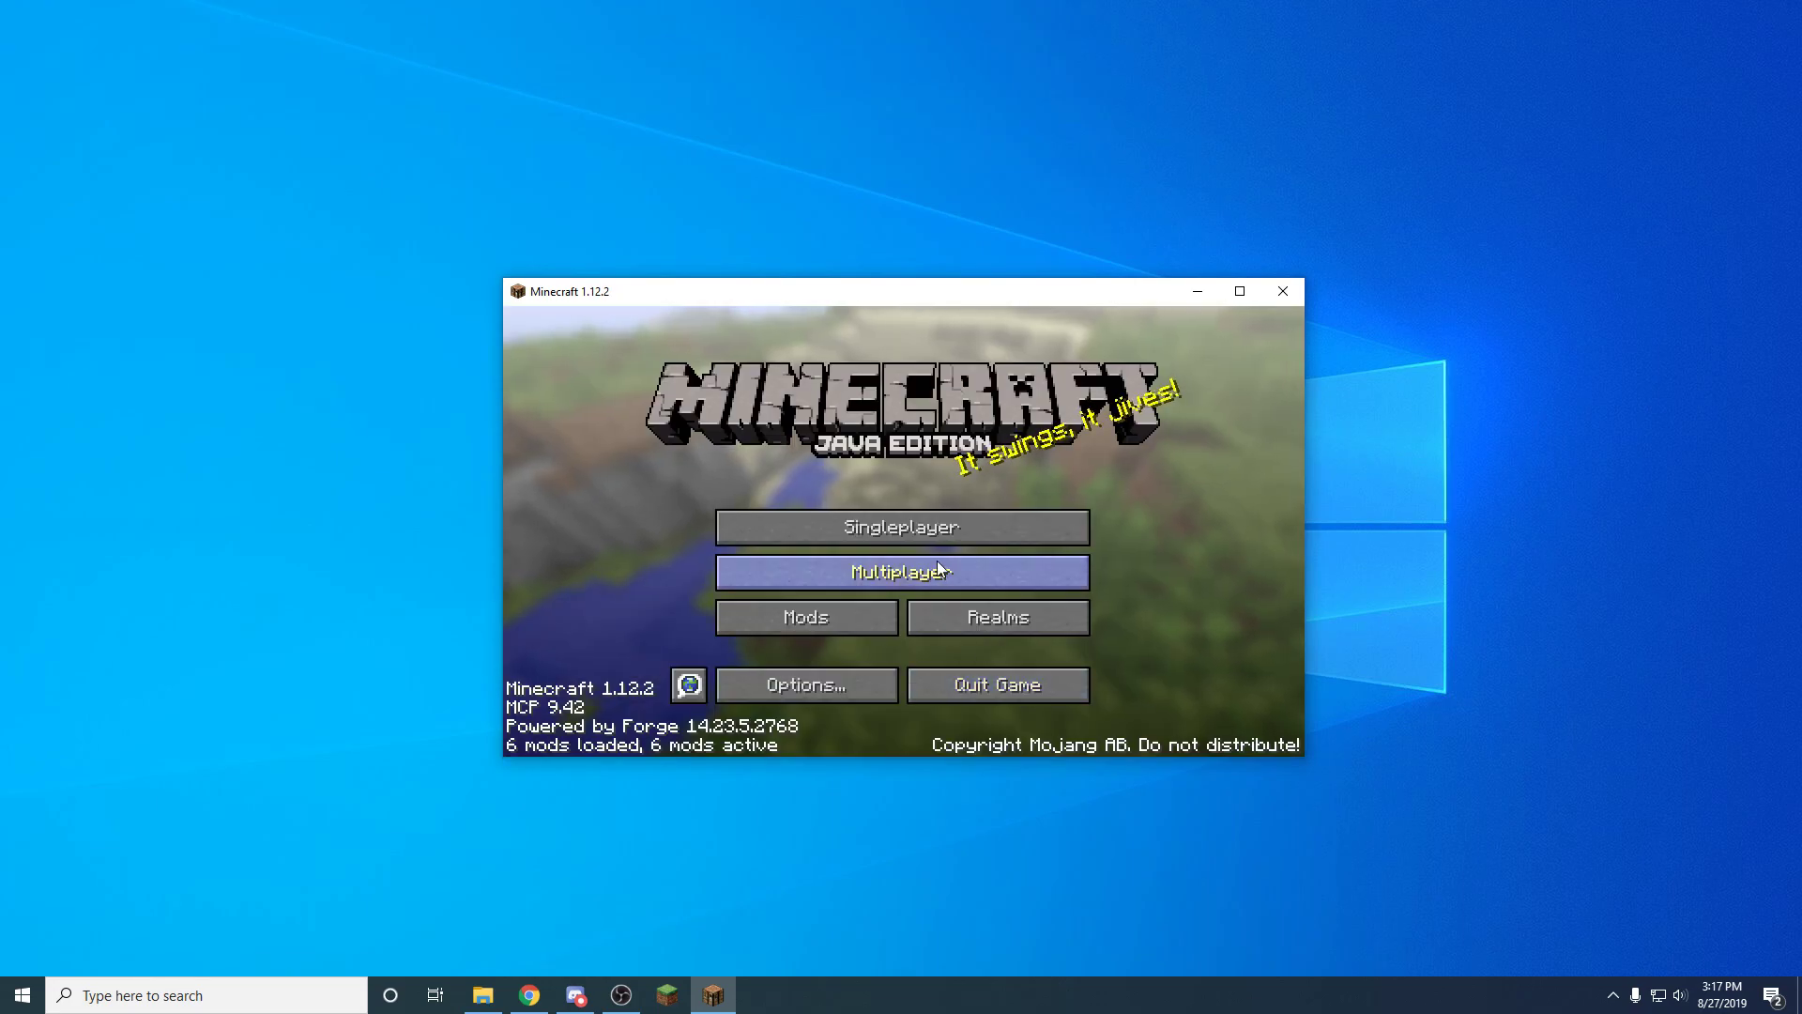
Maximize the game window and start a new singleplayer world named TekTopia
click(1240, 293)
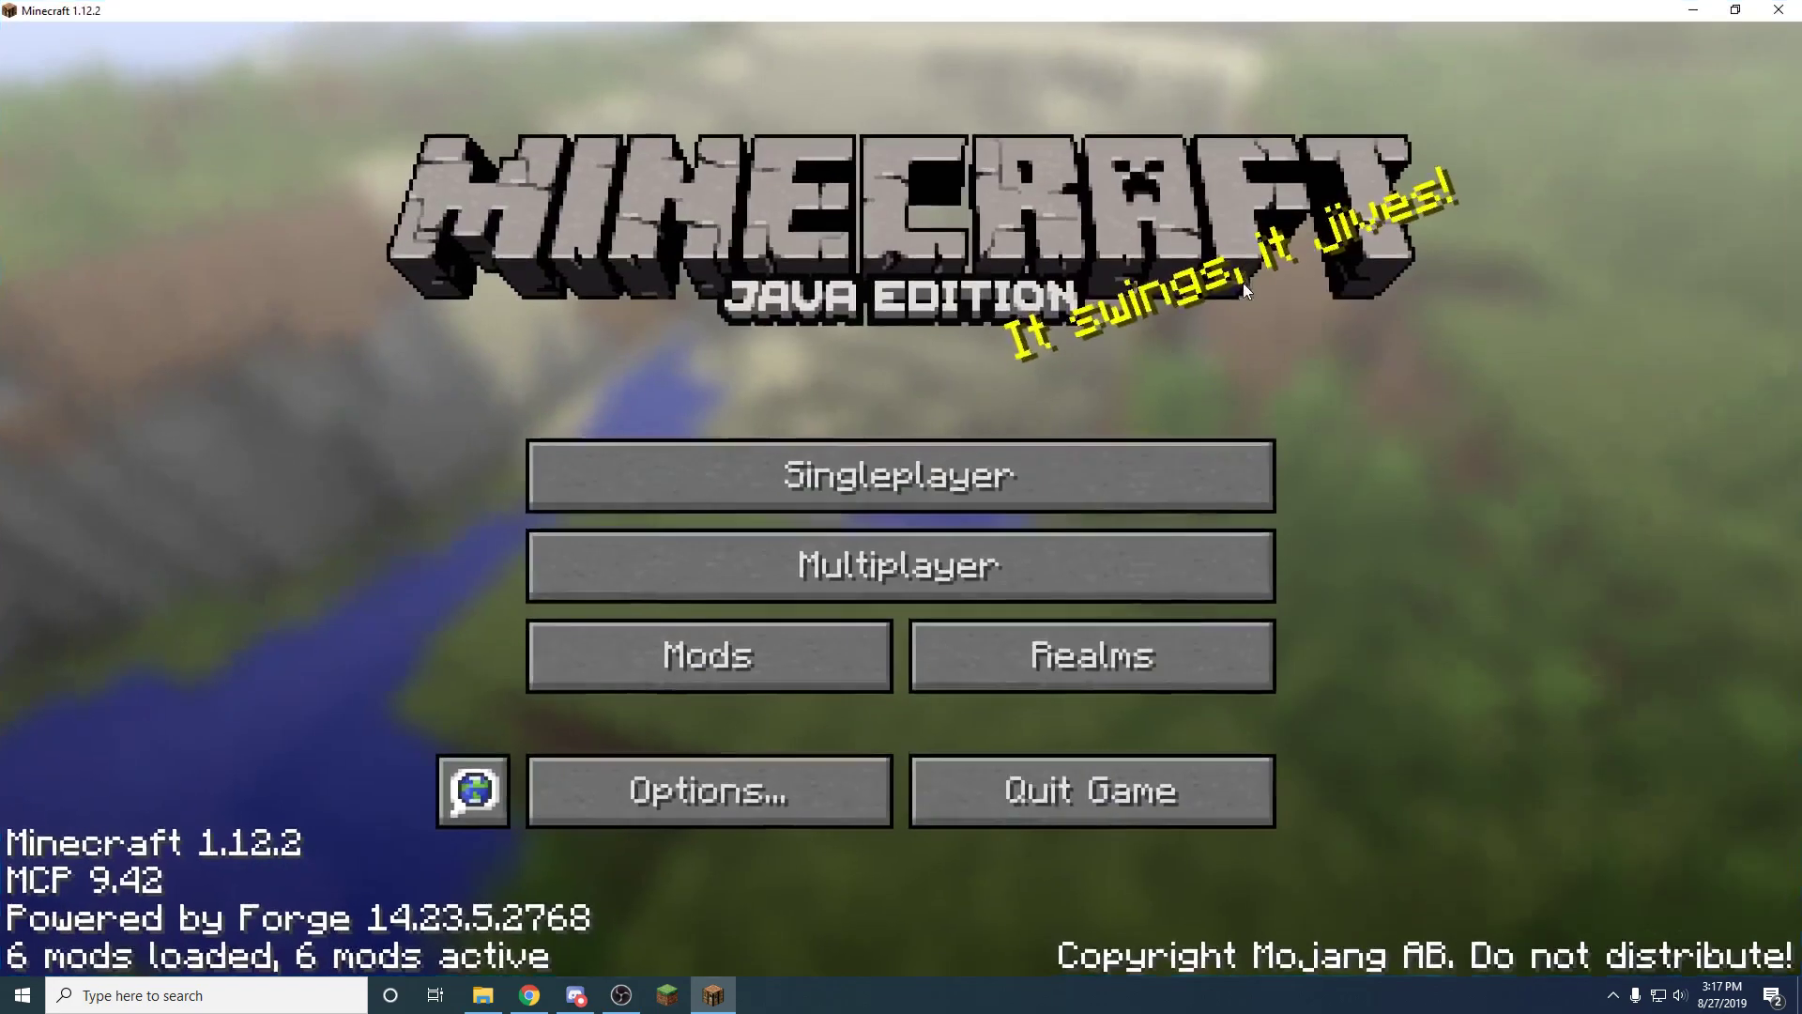
click(1011, 474)
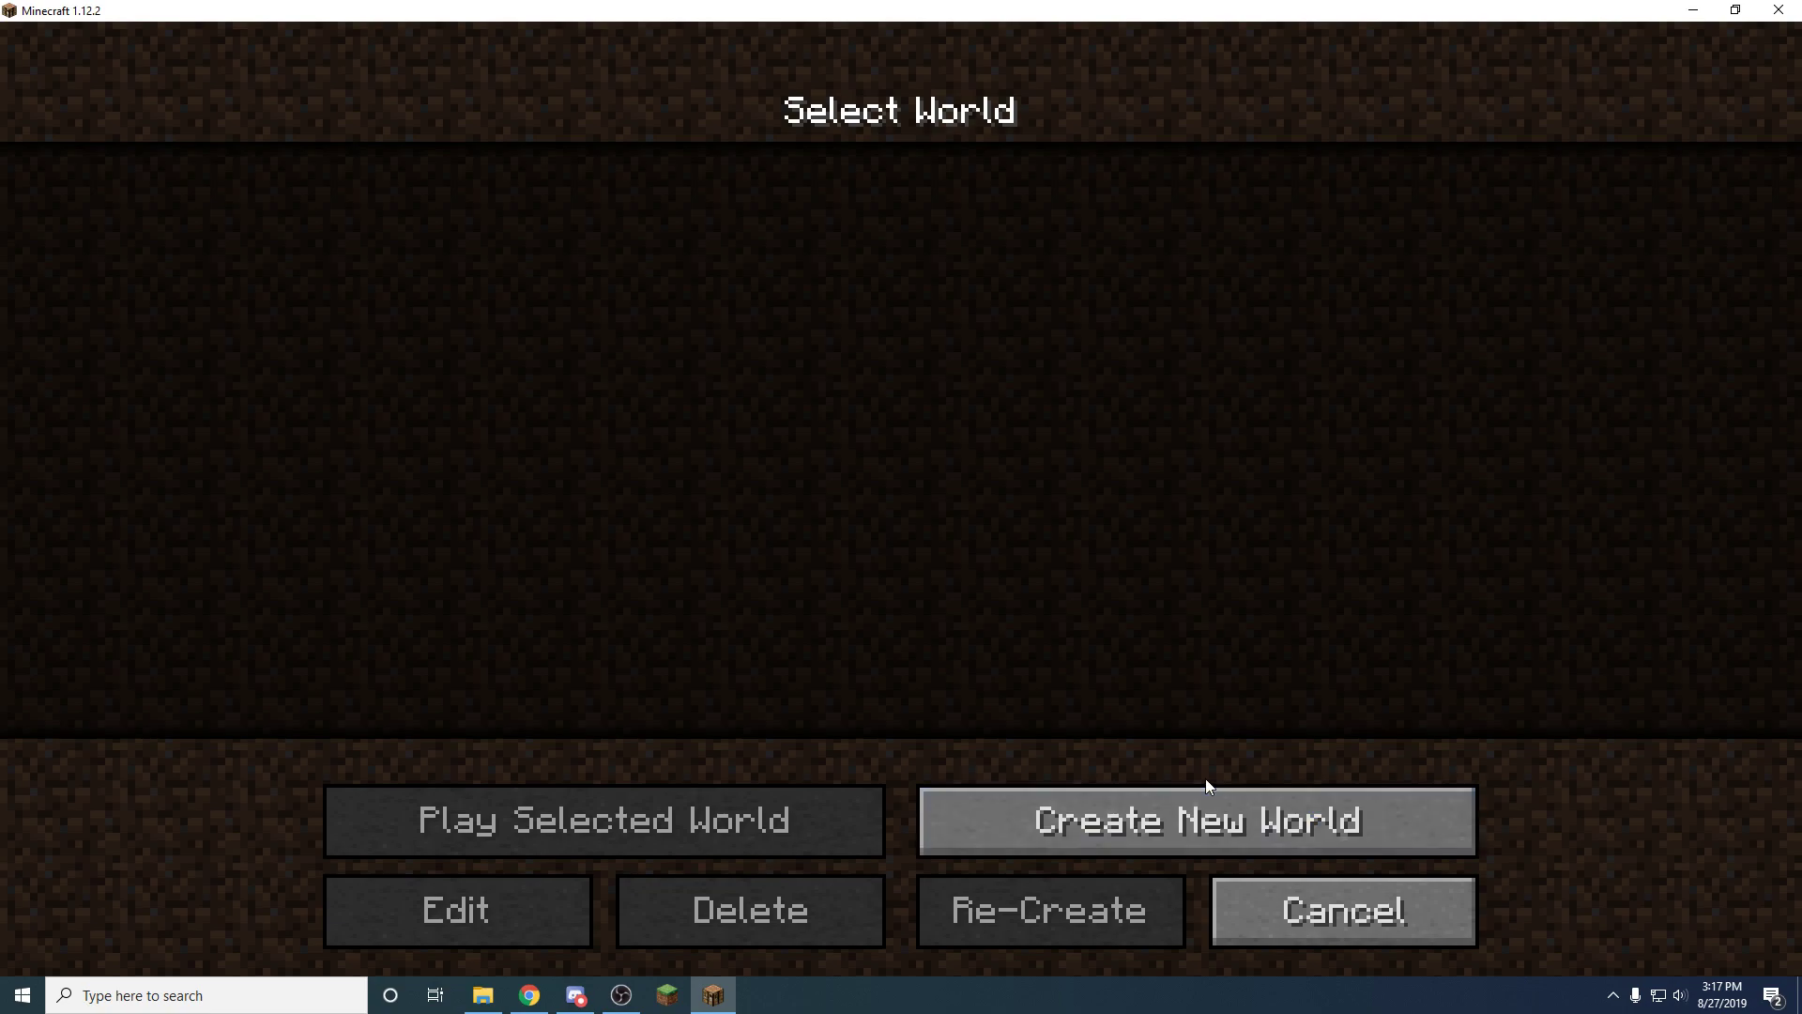
click(1235, 823)
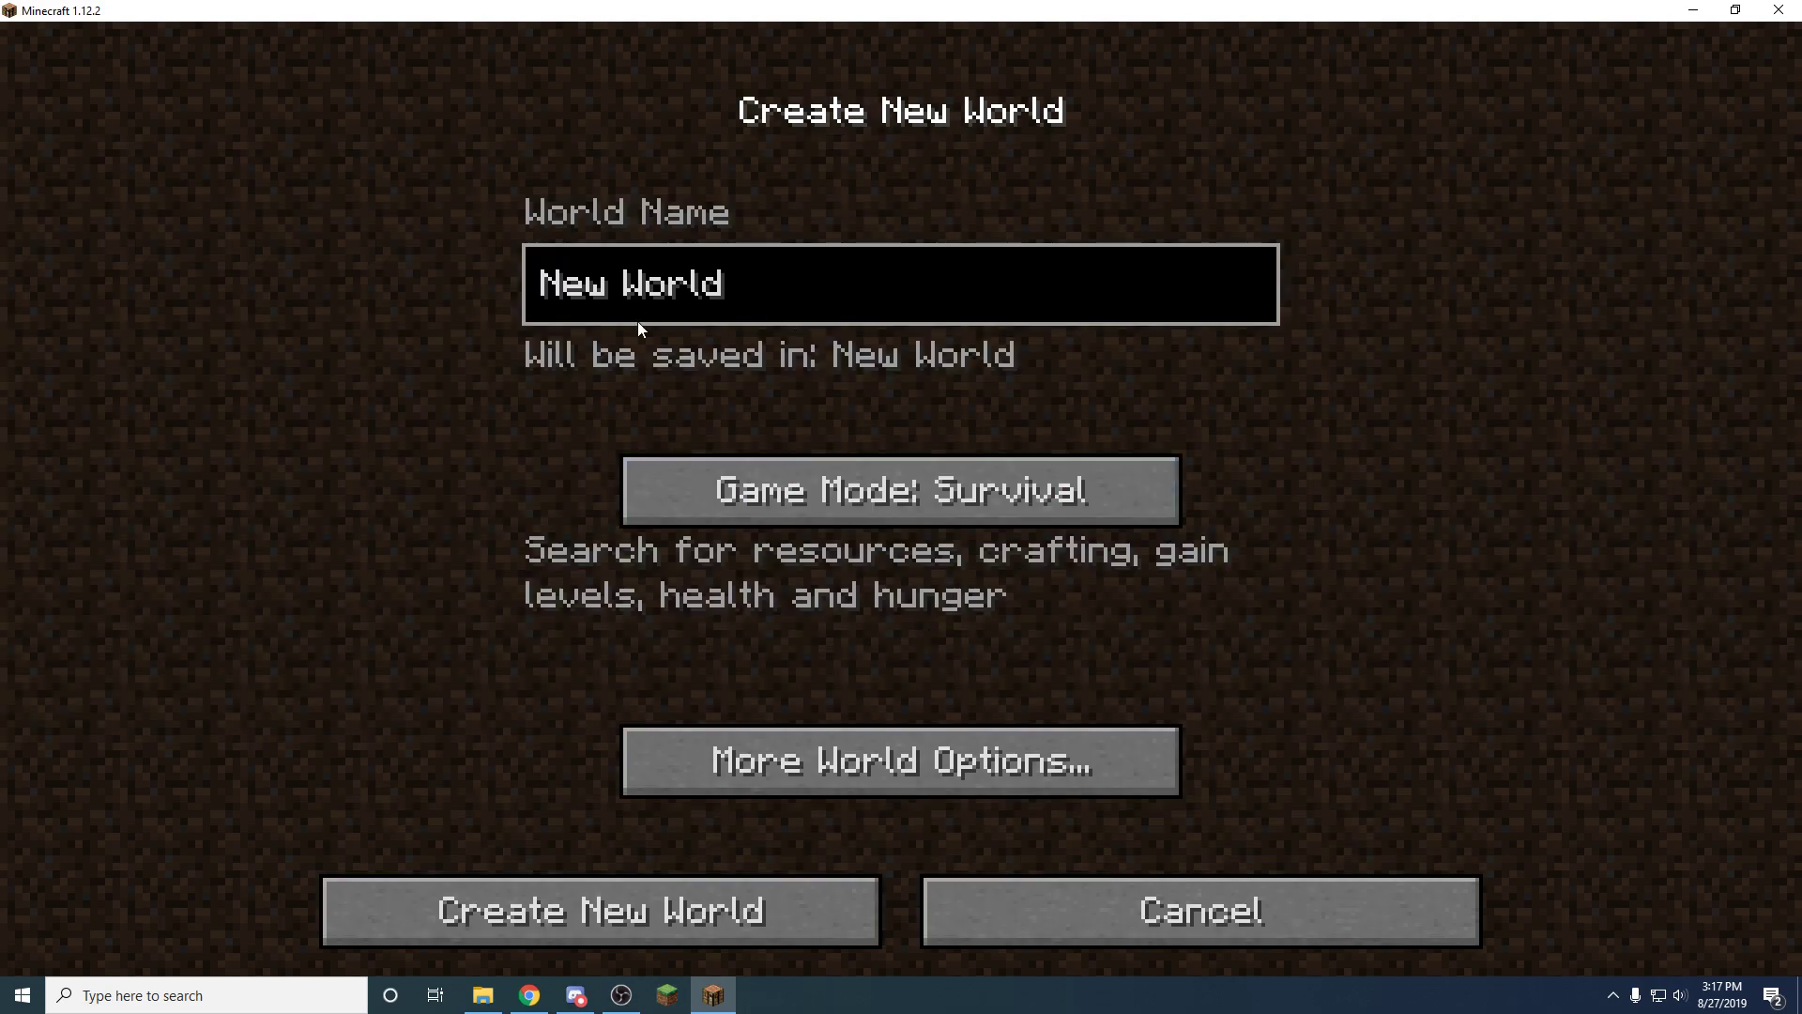
key(BackSpace)
key(BackSpace)
key(BackSpace)
key(BackSpace)
key(BackSpace)
key(BackSpace)
key(BackSpace)
key(BackSpace)
key(BackSpace)
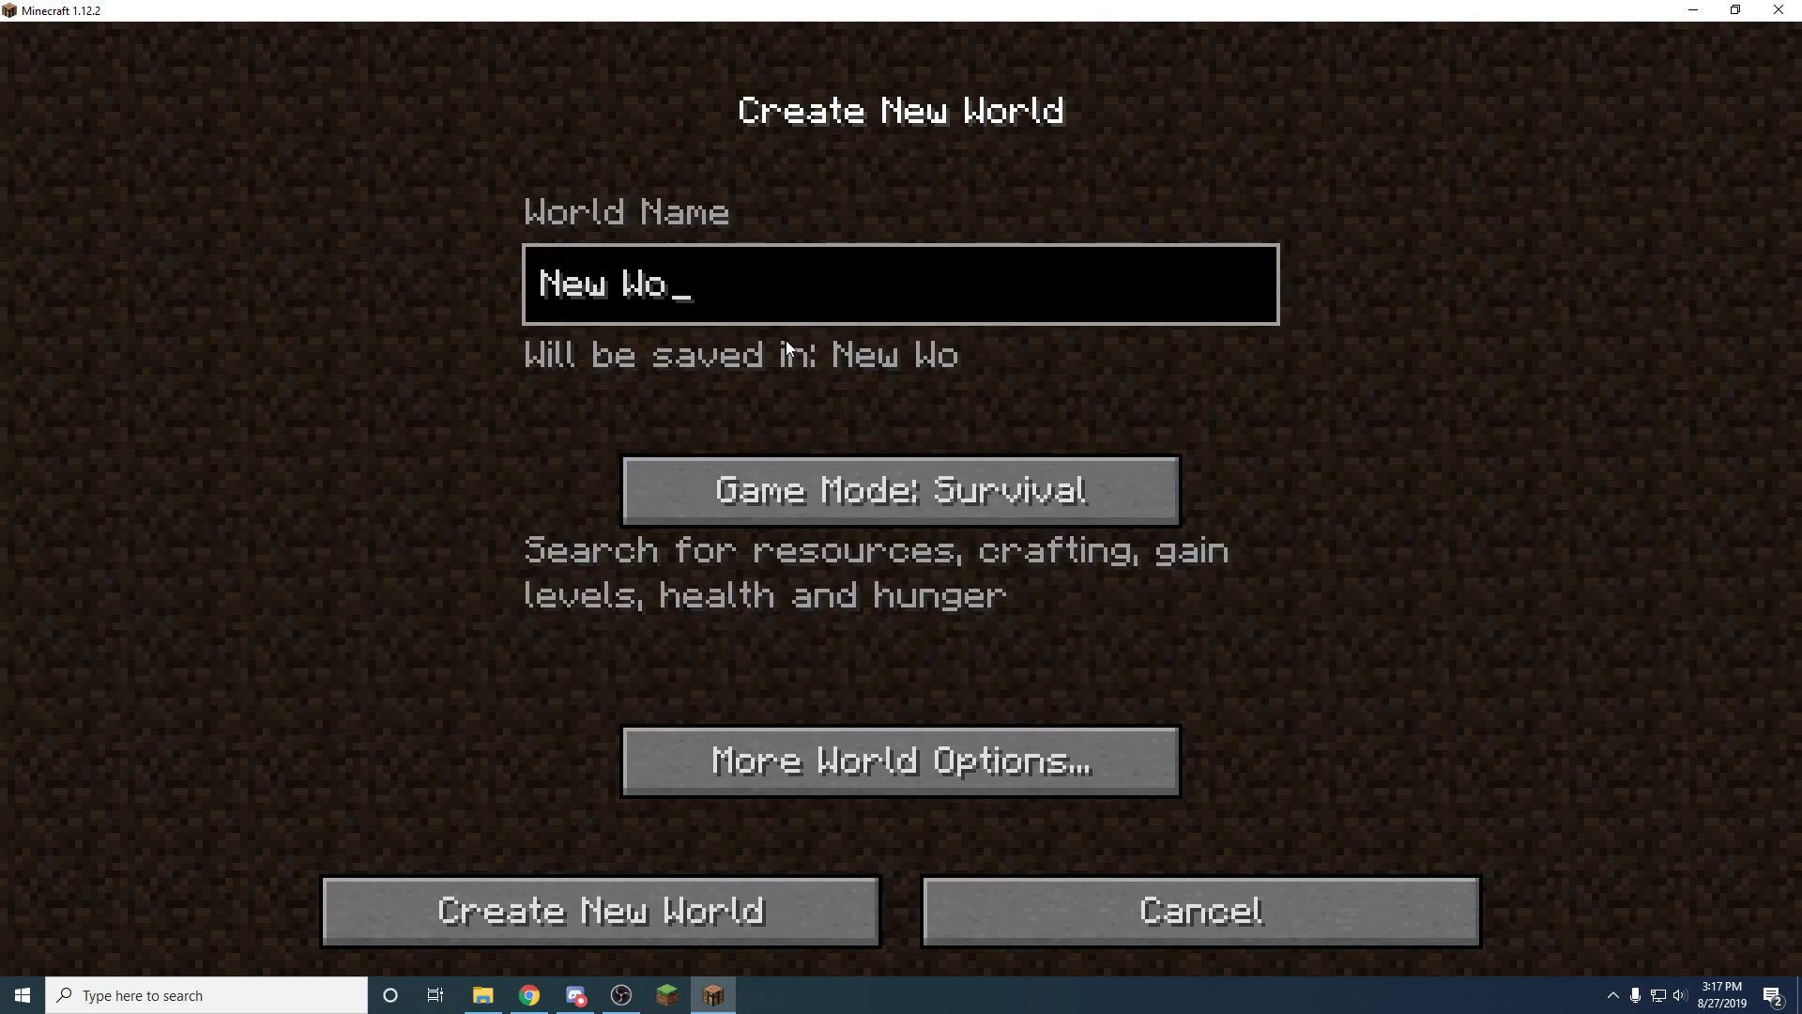
text(TekTopia)
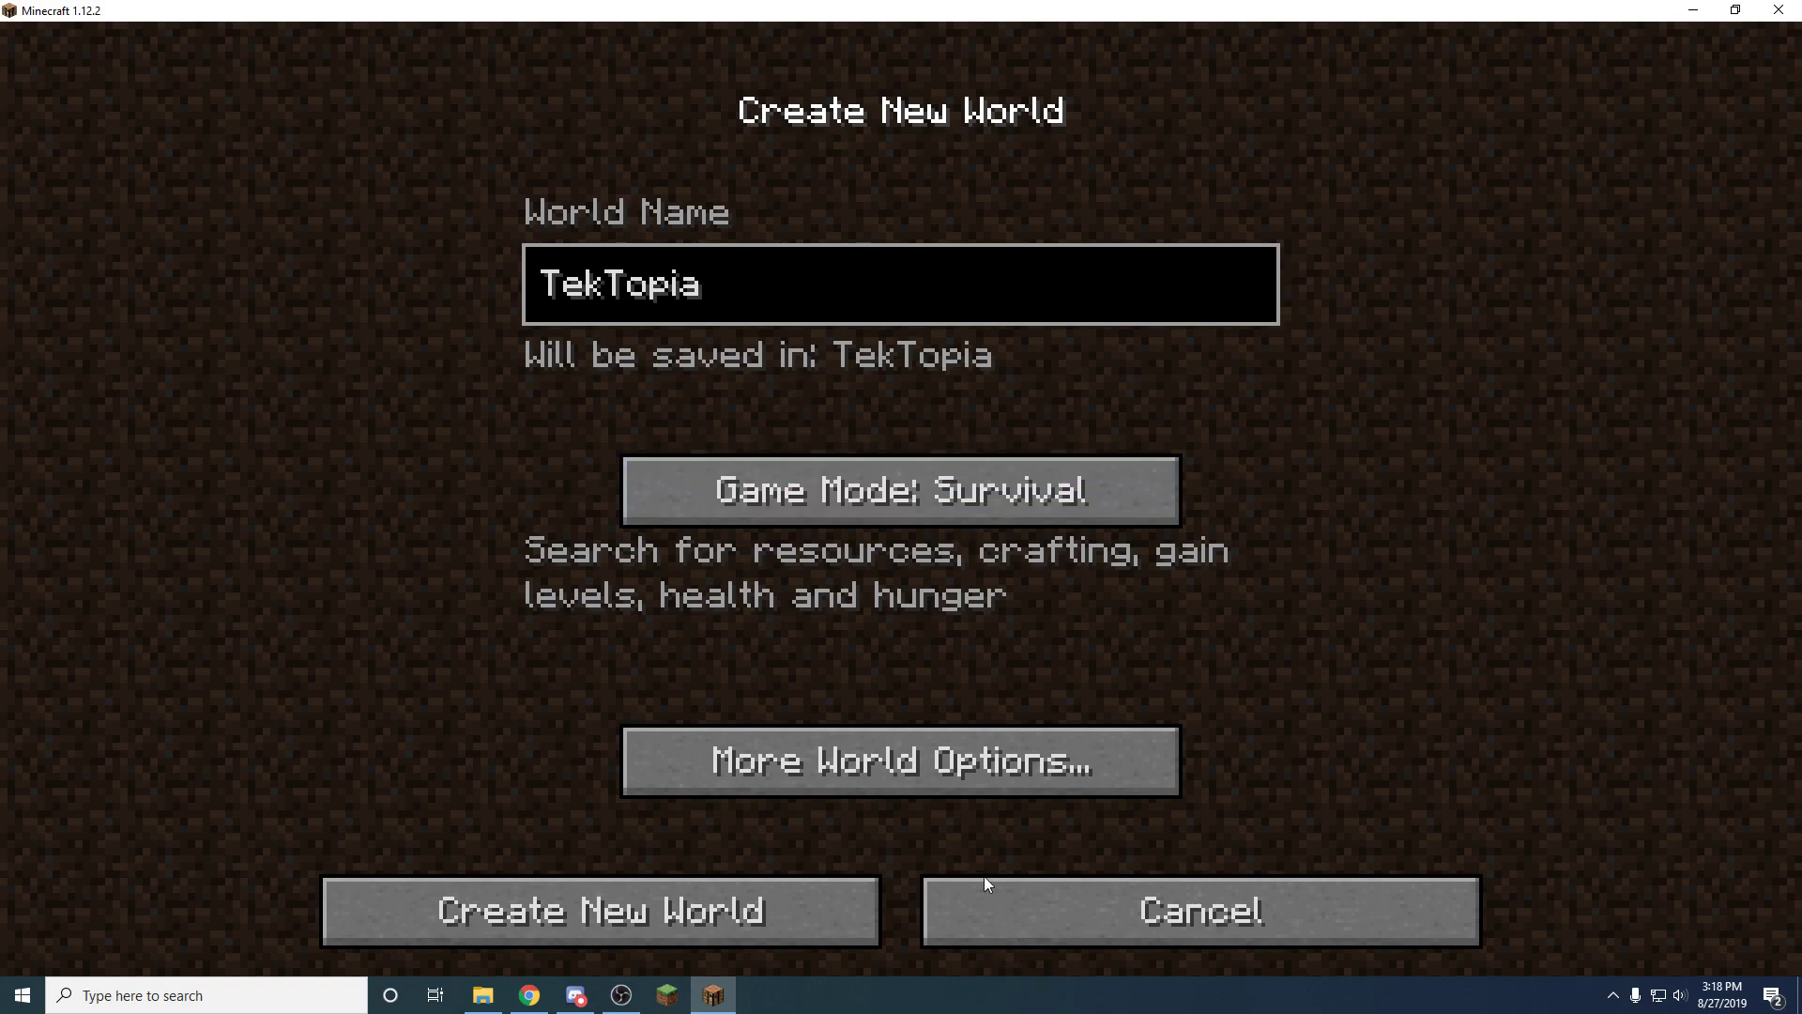
Set the new world's game mode to Creative and create the world
click(965, 492)
click(918, 499)
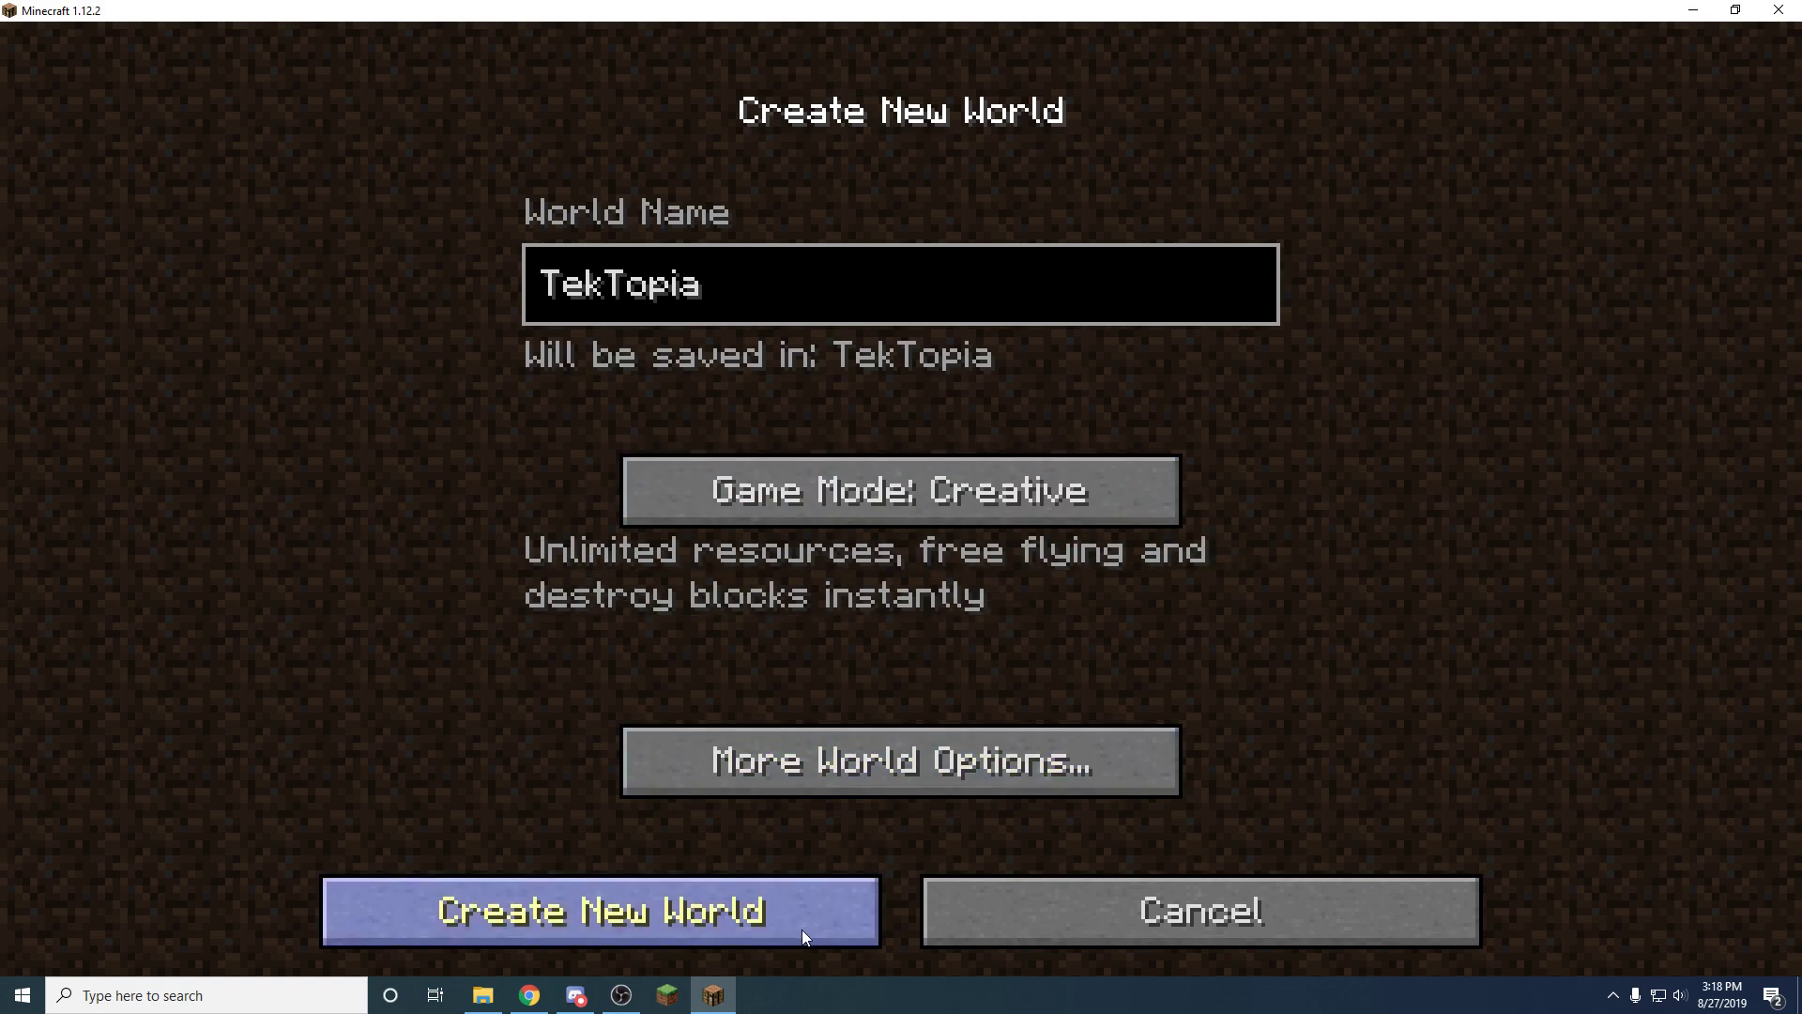
click(748, 923)
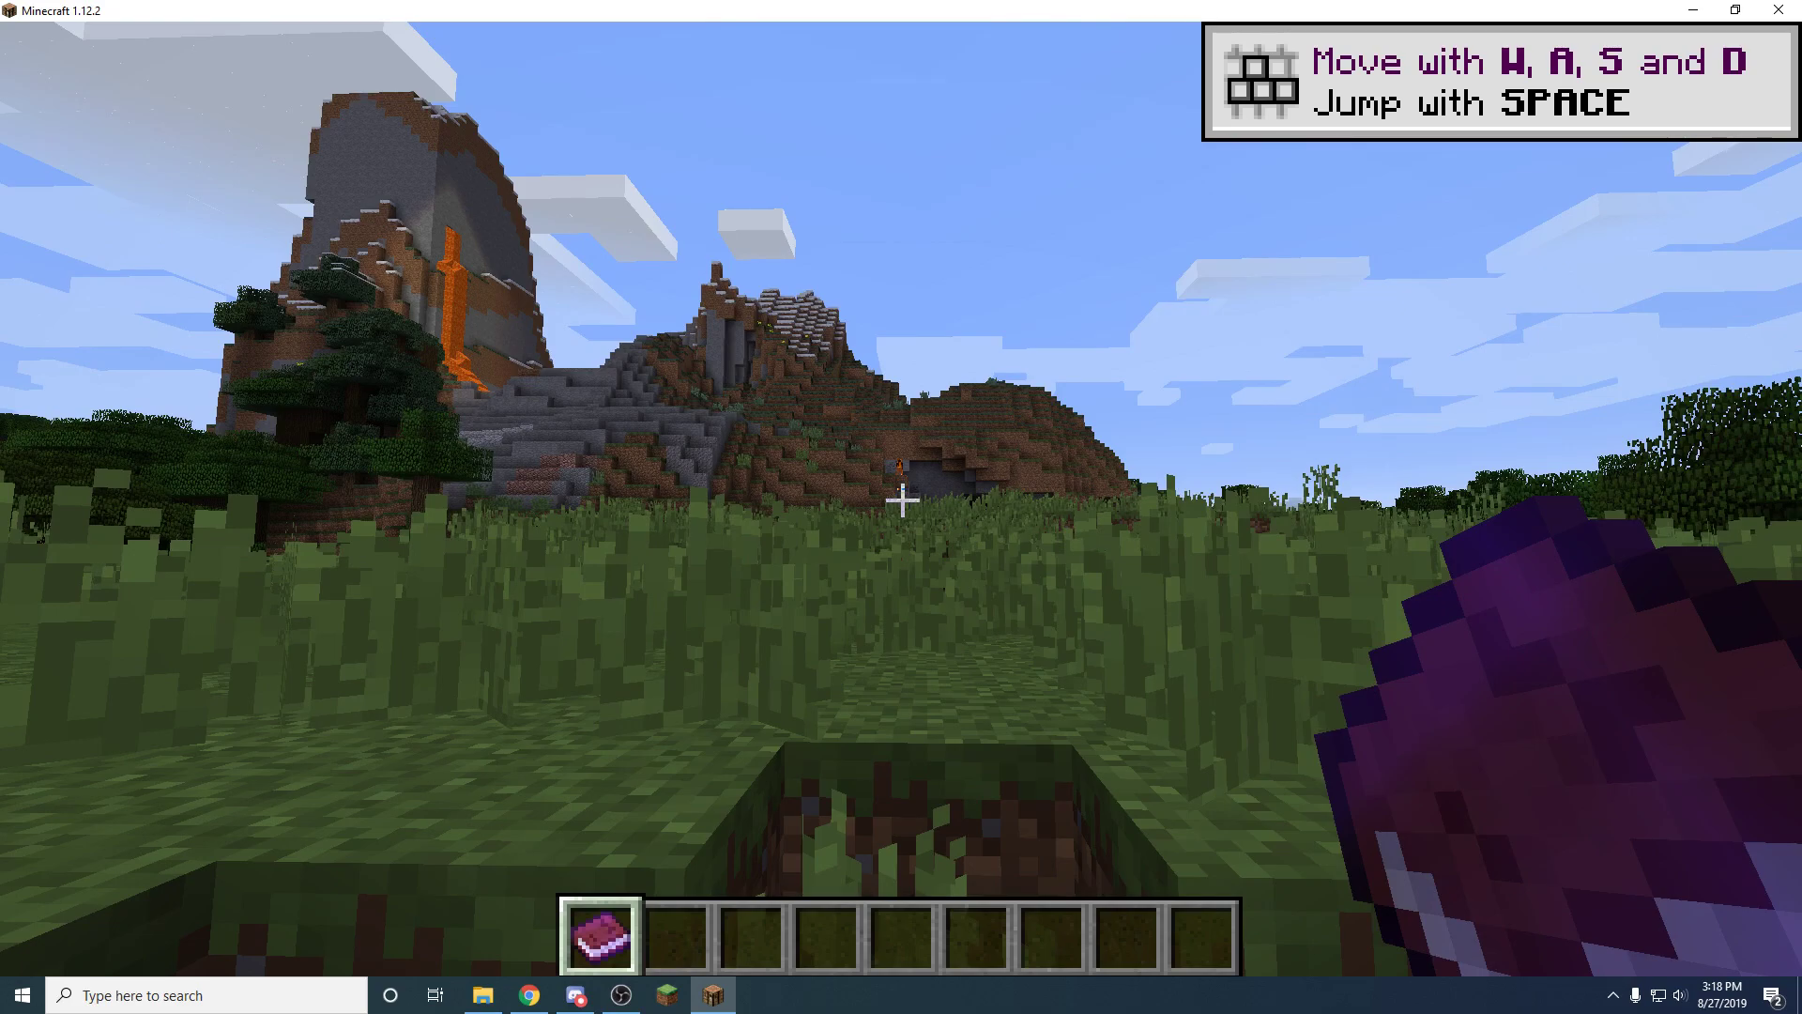
Read both pages of the TekTopia welcome book, close it and select an empty hotbar slot
right_click(901, 502)
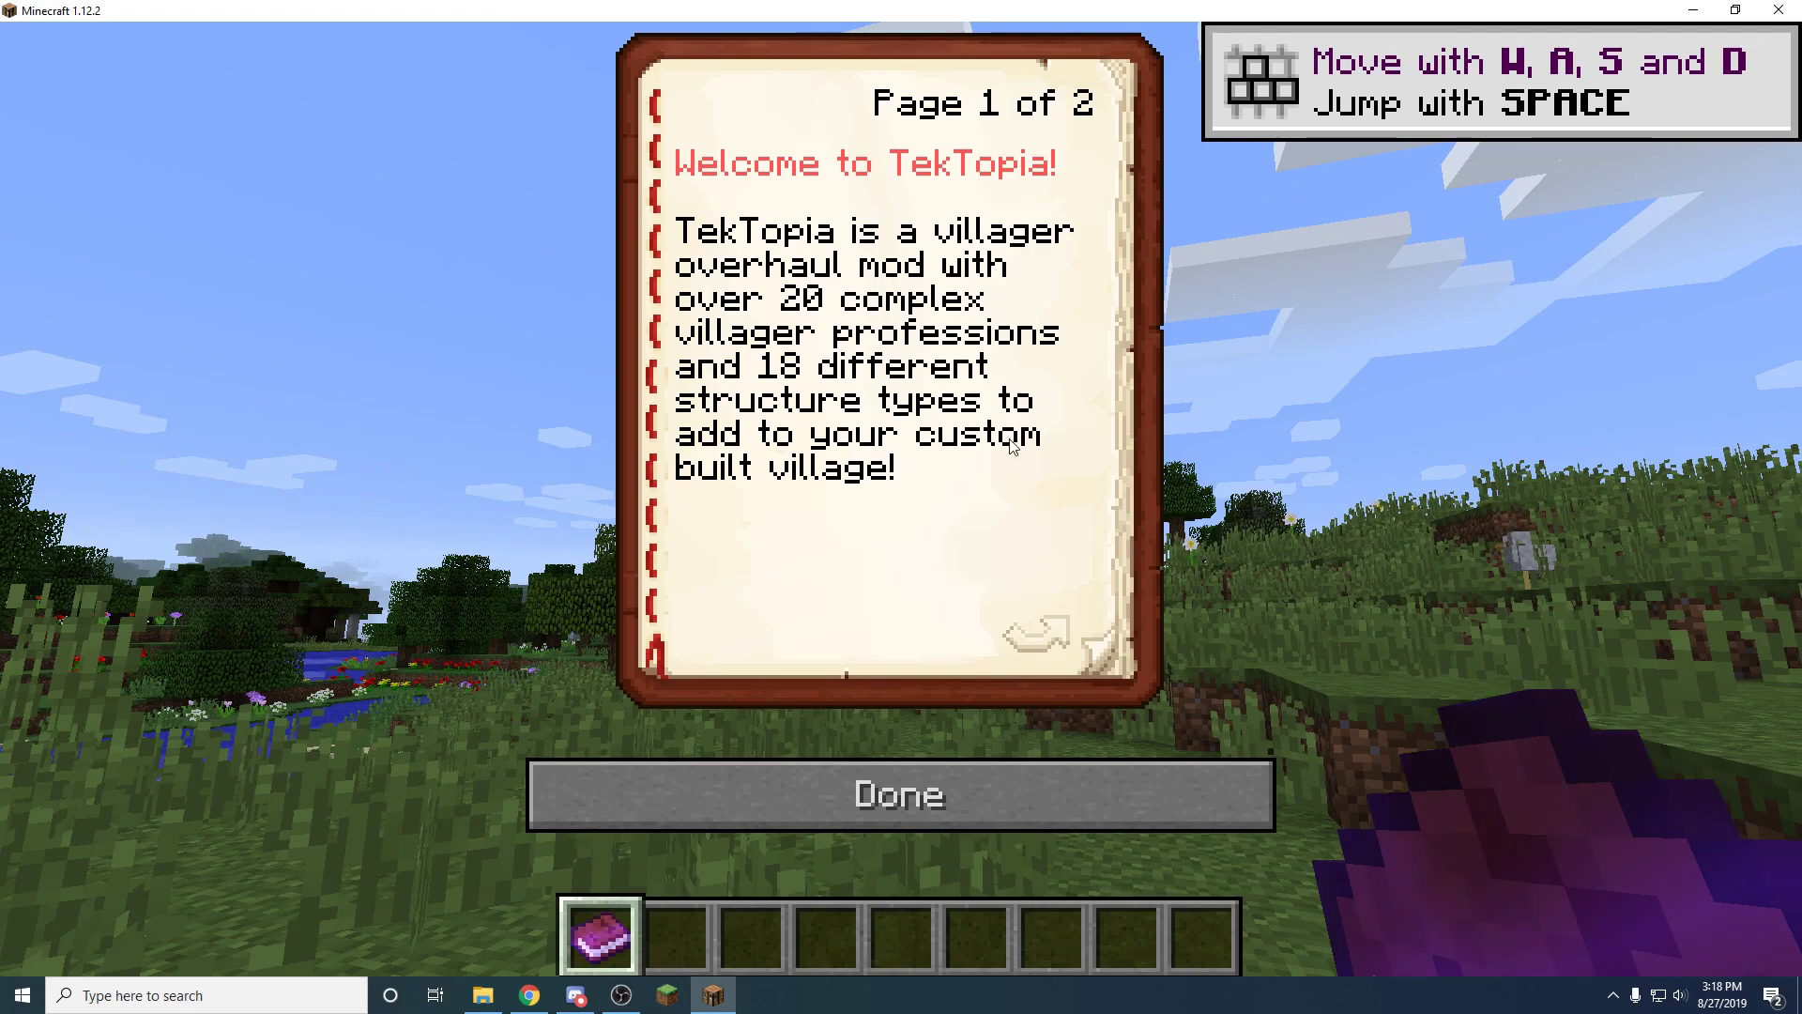
click(1019, 636)
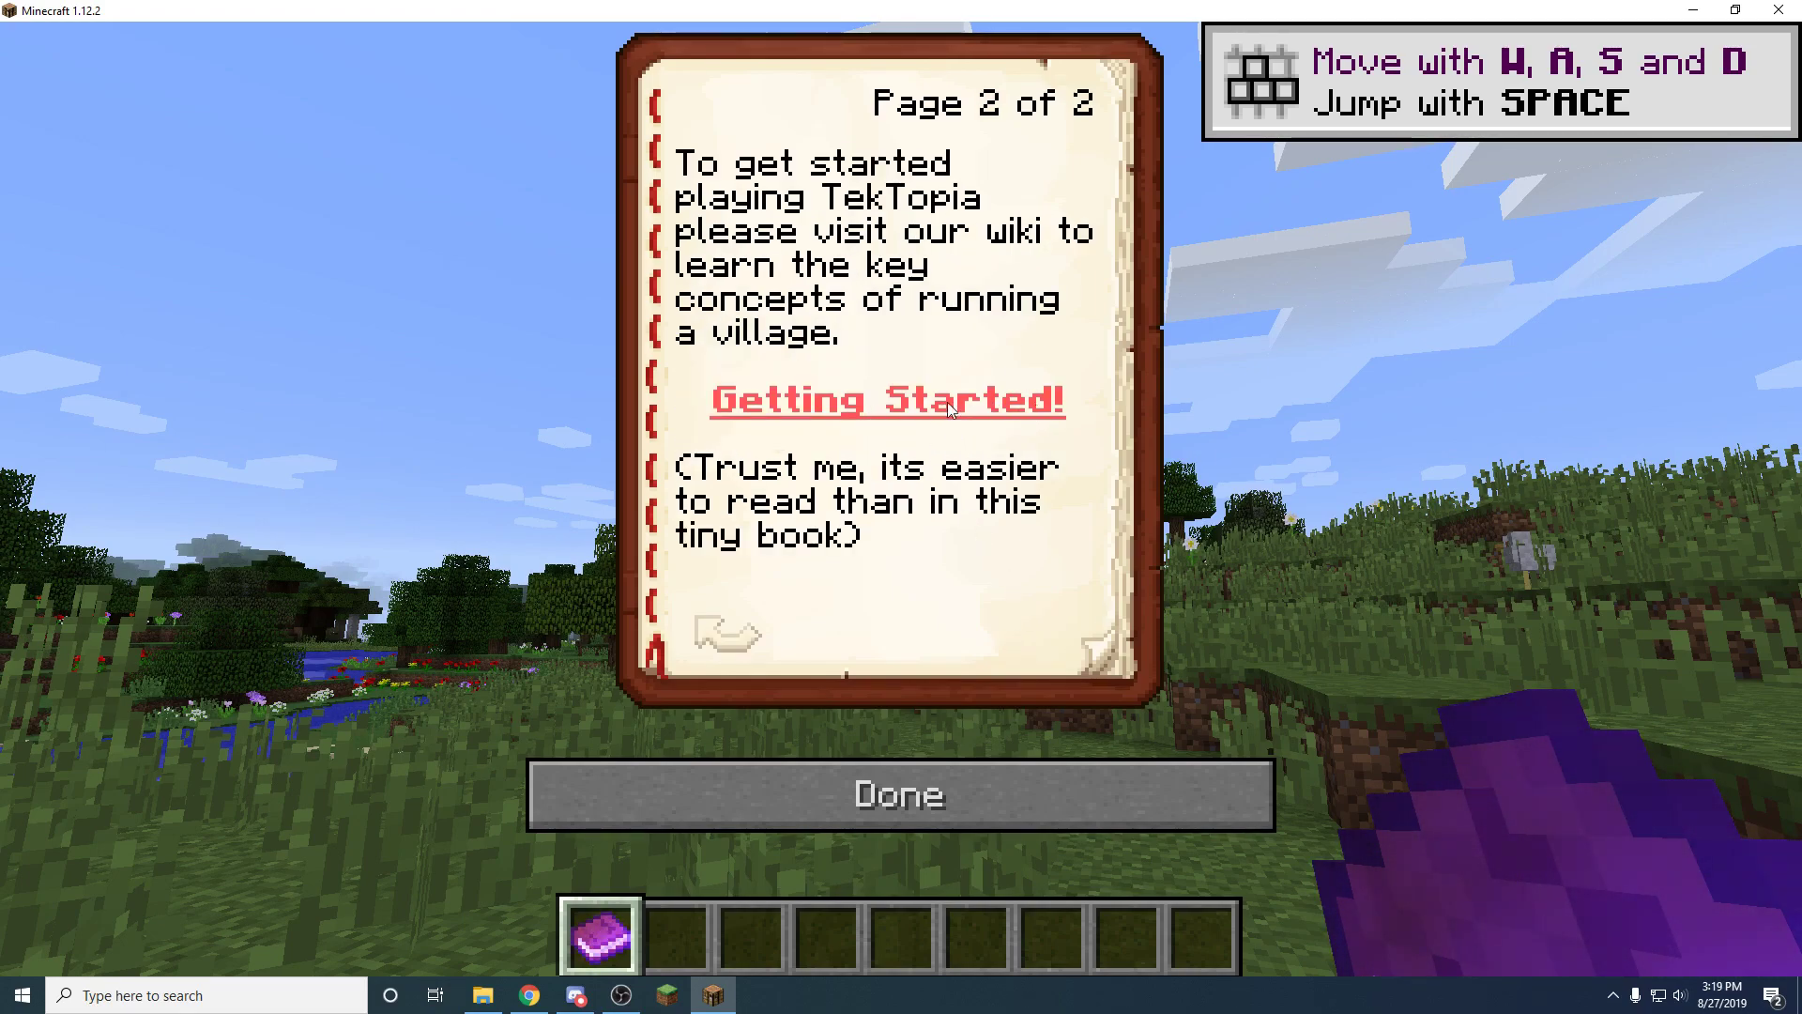
click(978, 781)
scroll(901, 507, down, 1)
scroll(901, 507, down, 3)
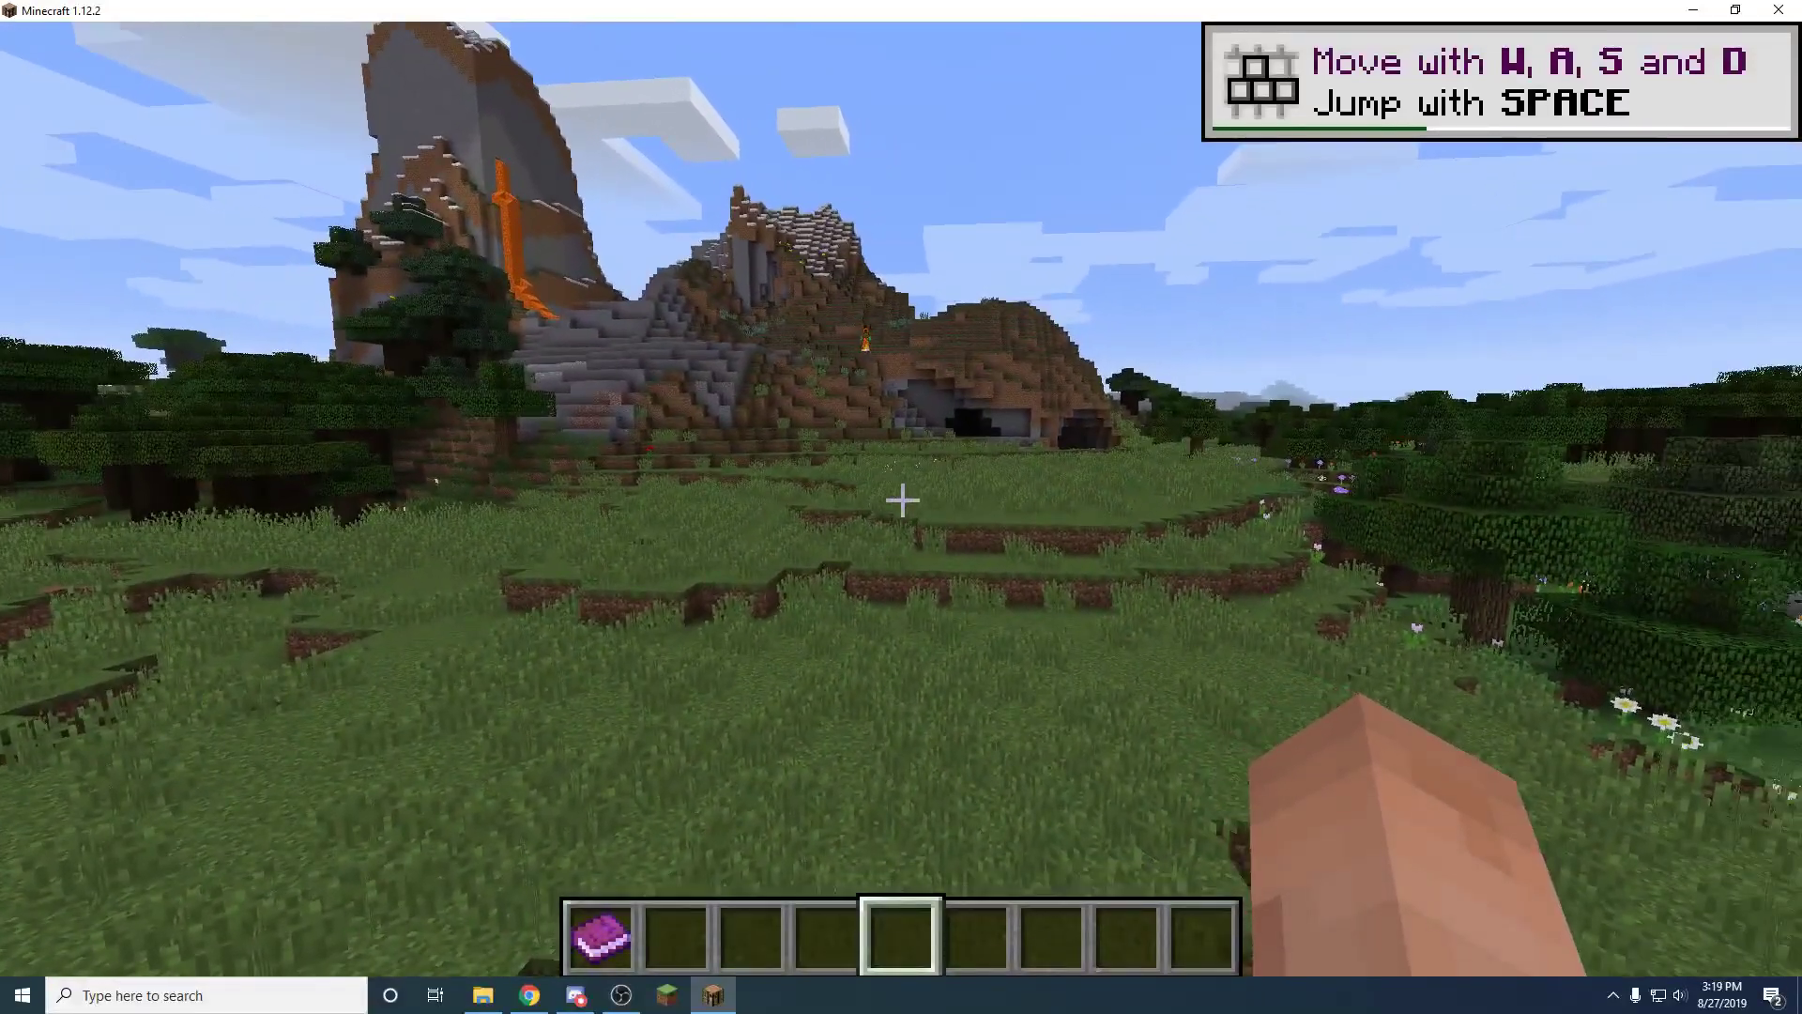
Review the game's video settings, including the render distance, and return to the world
key(Escape)
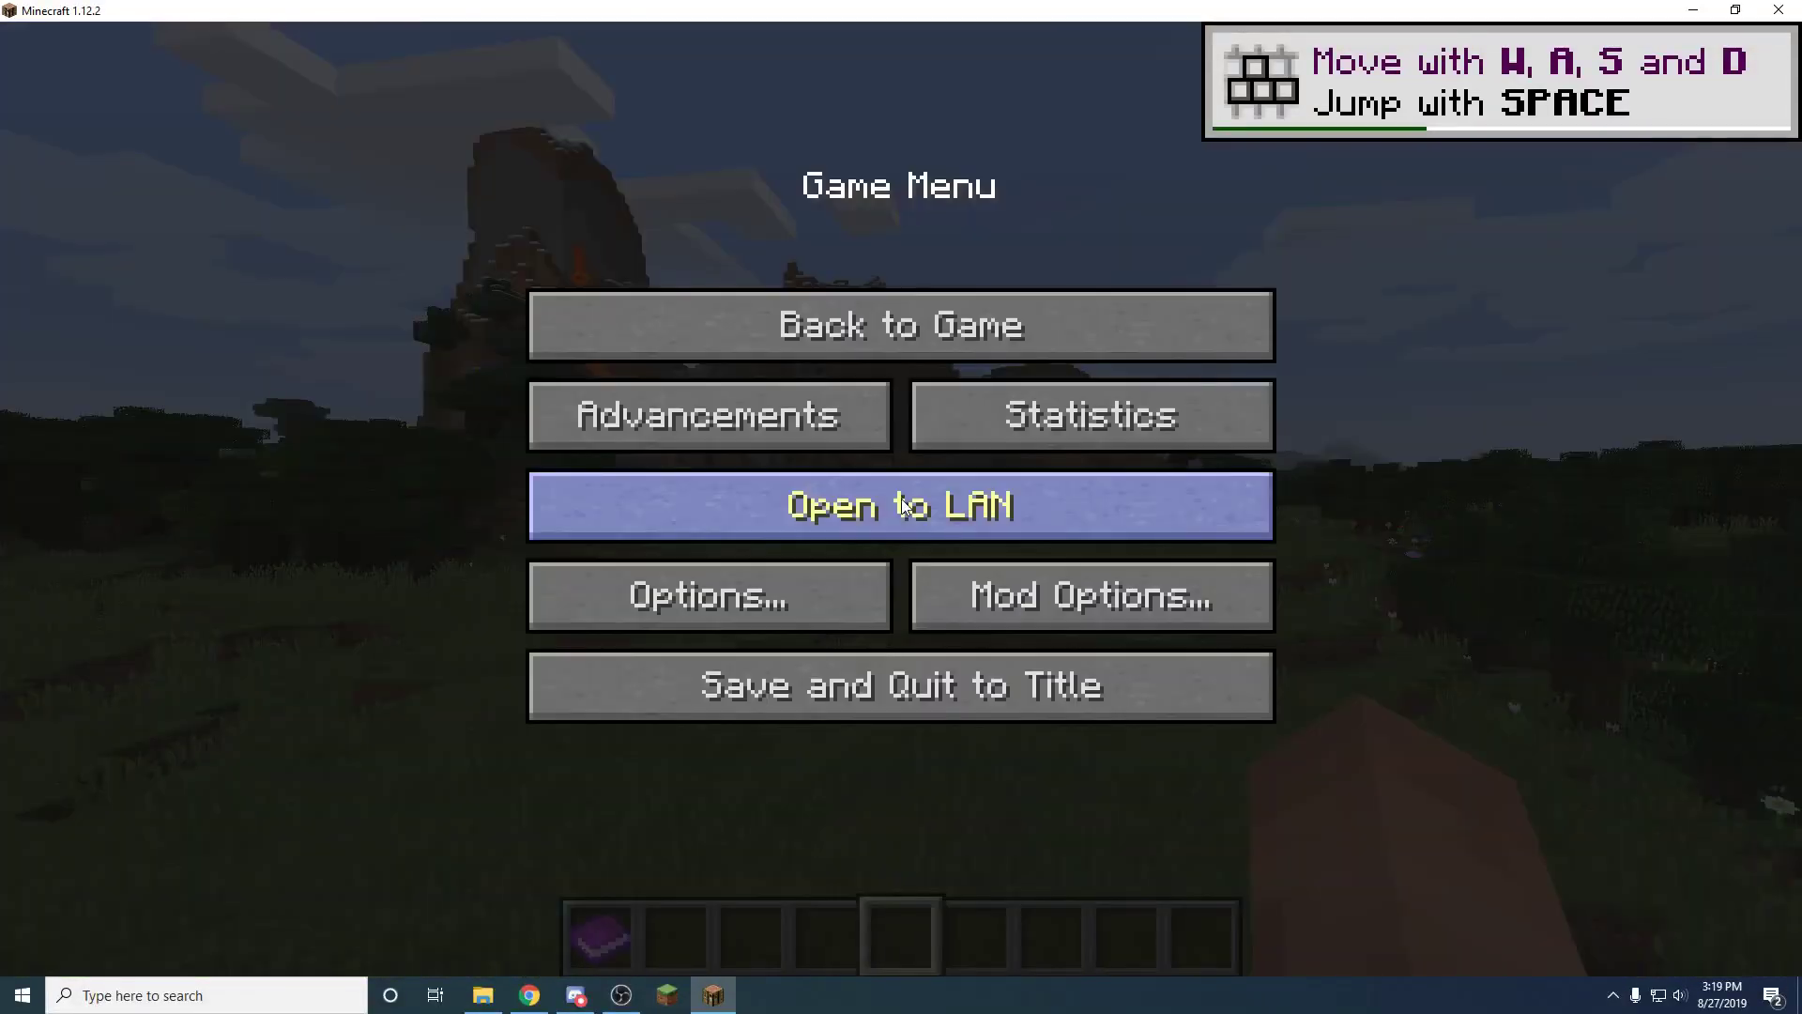
click(790, 605)
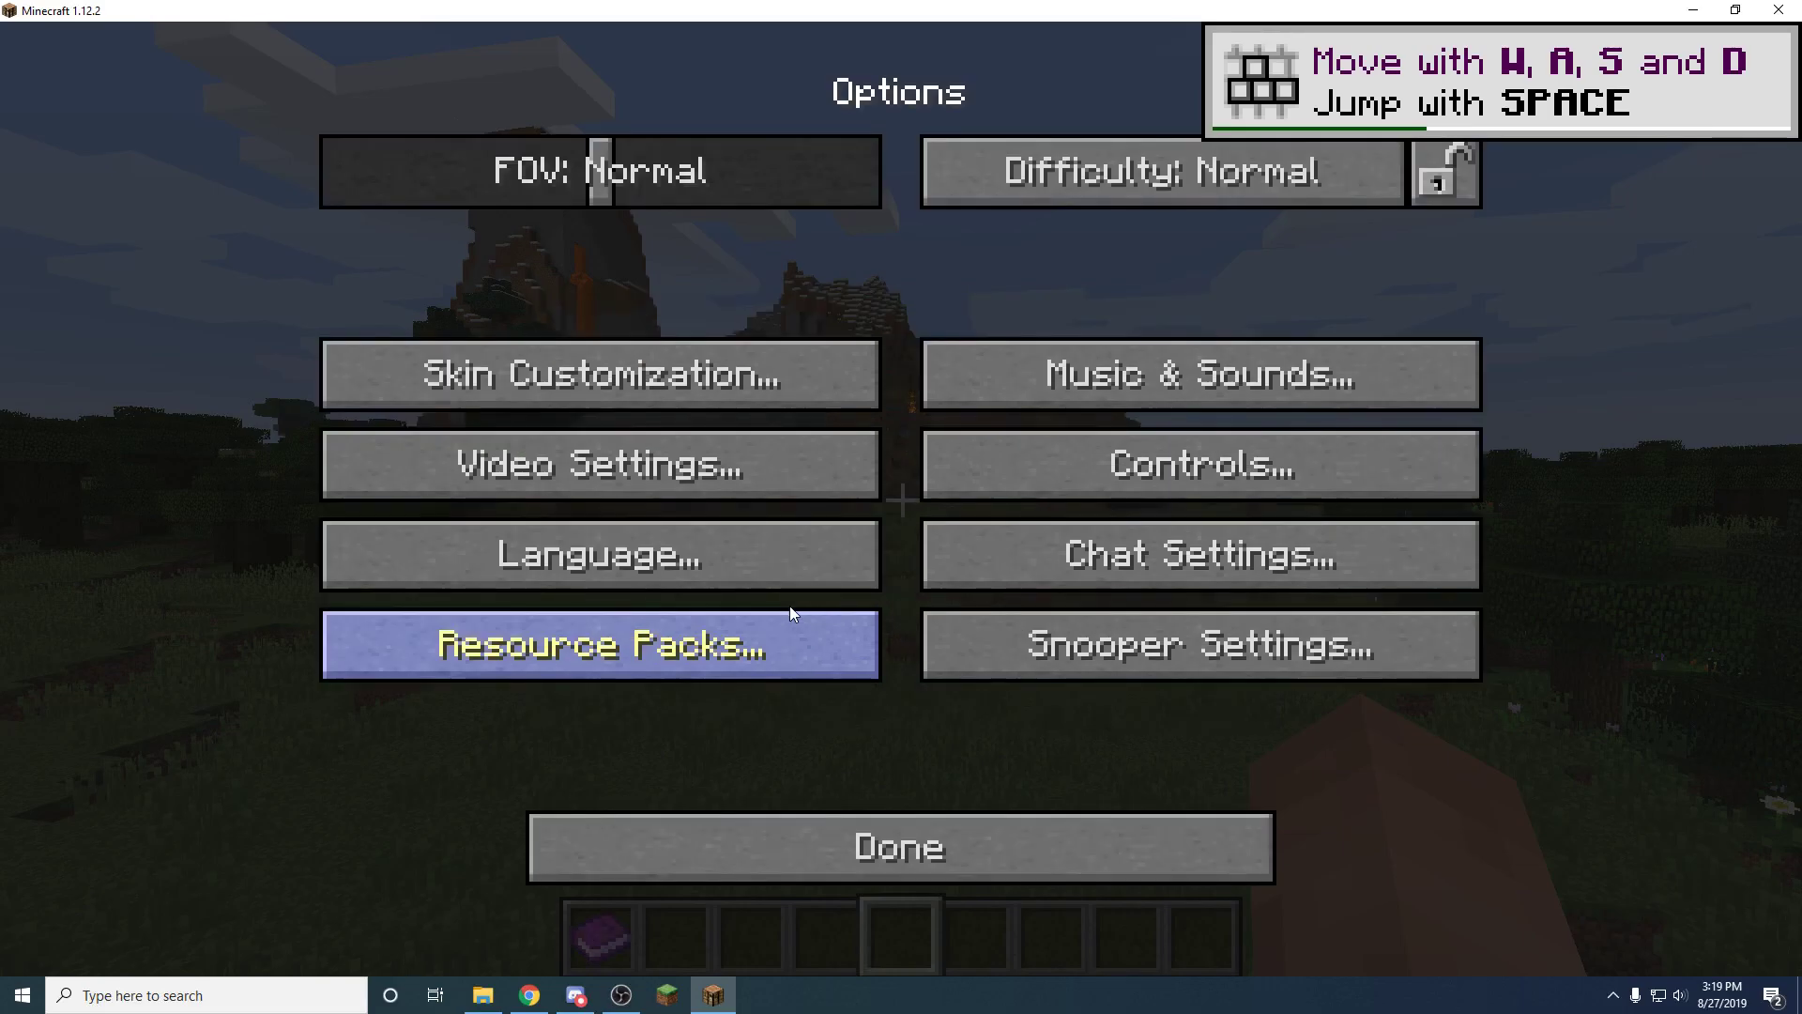
click(718, 460)
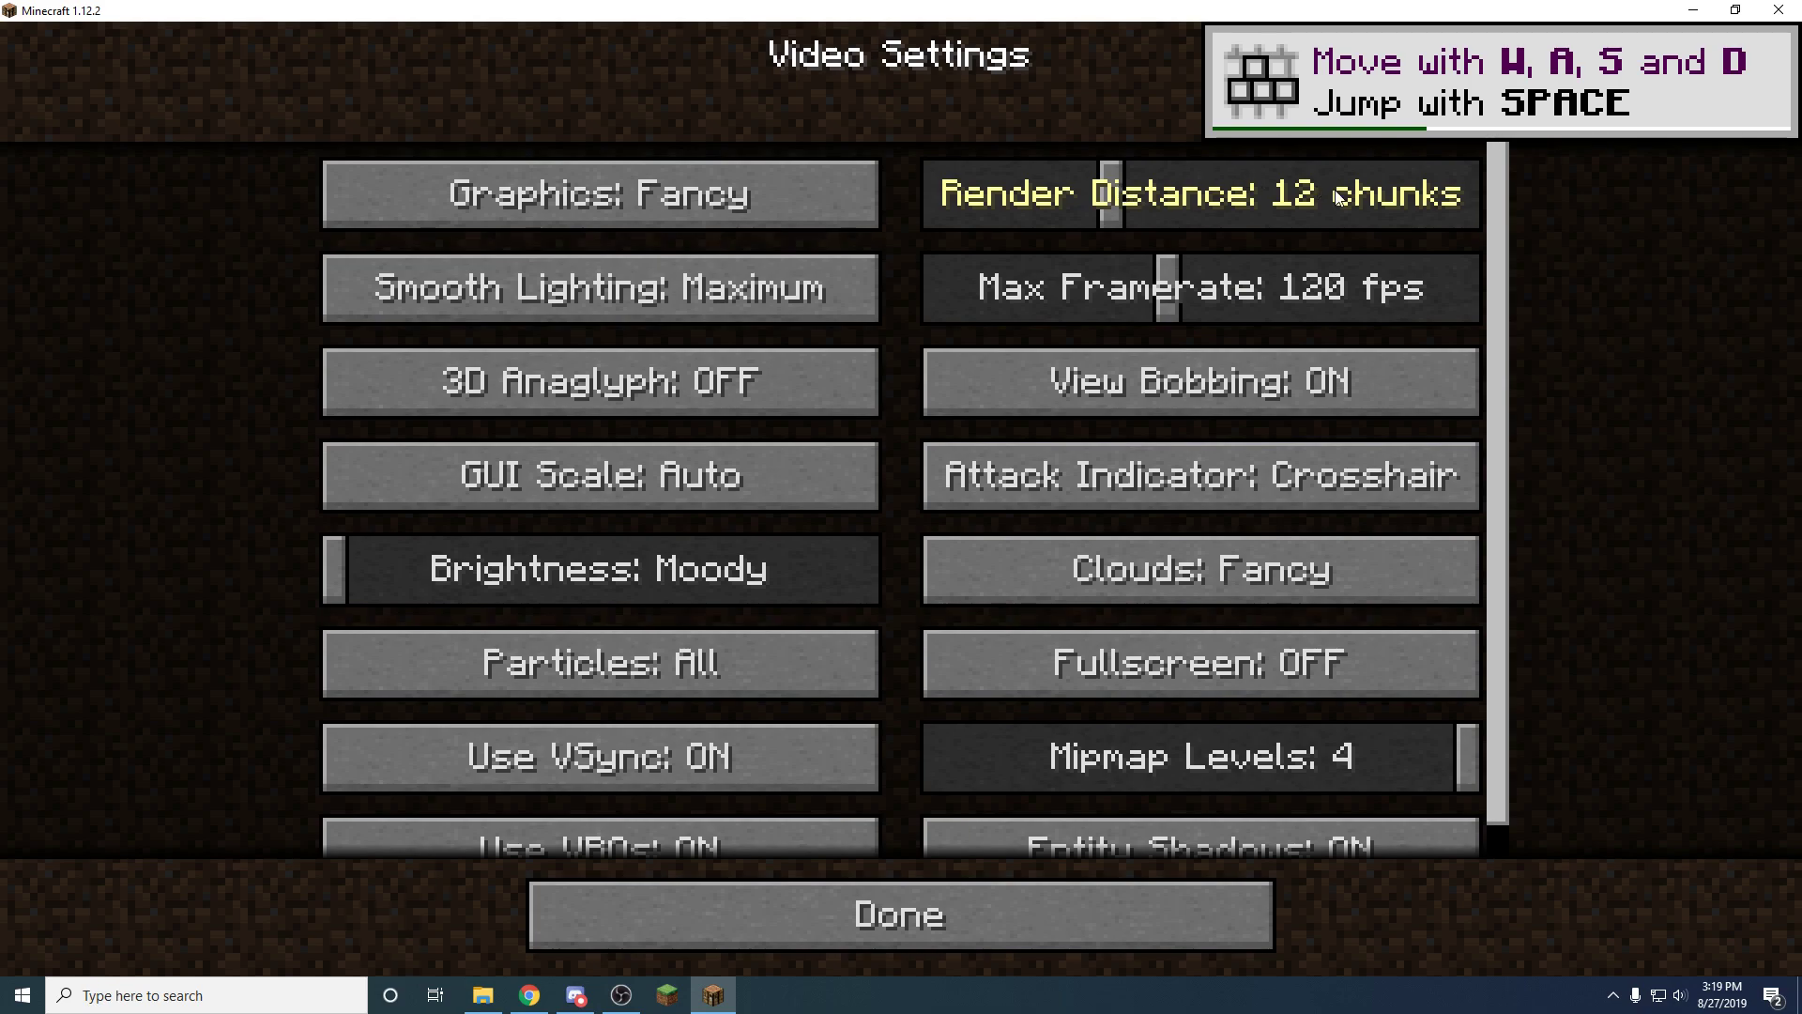
click(1021, 905)
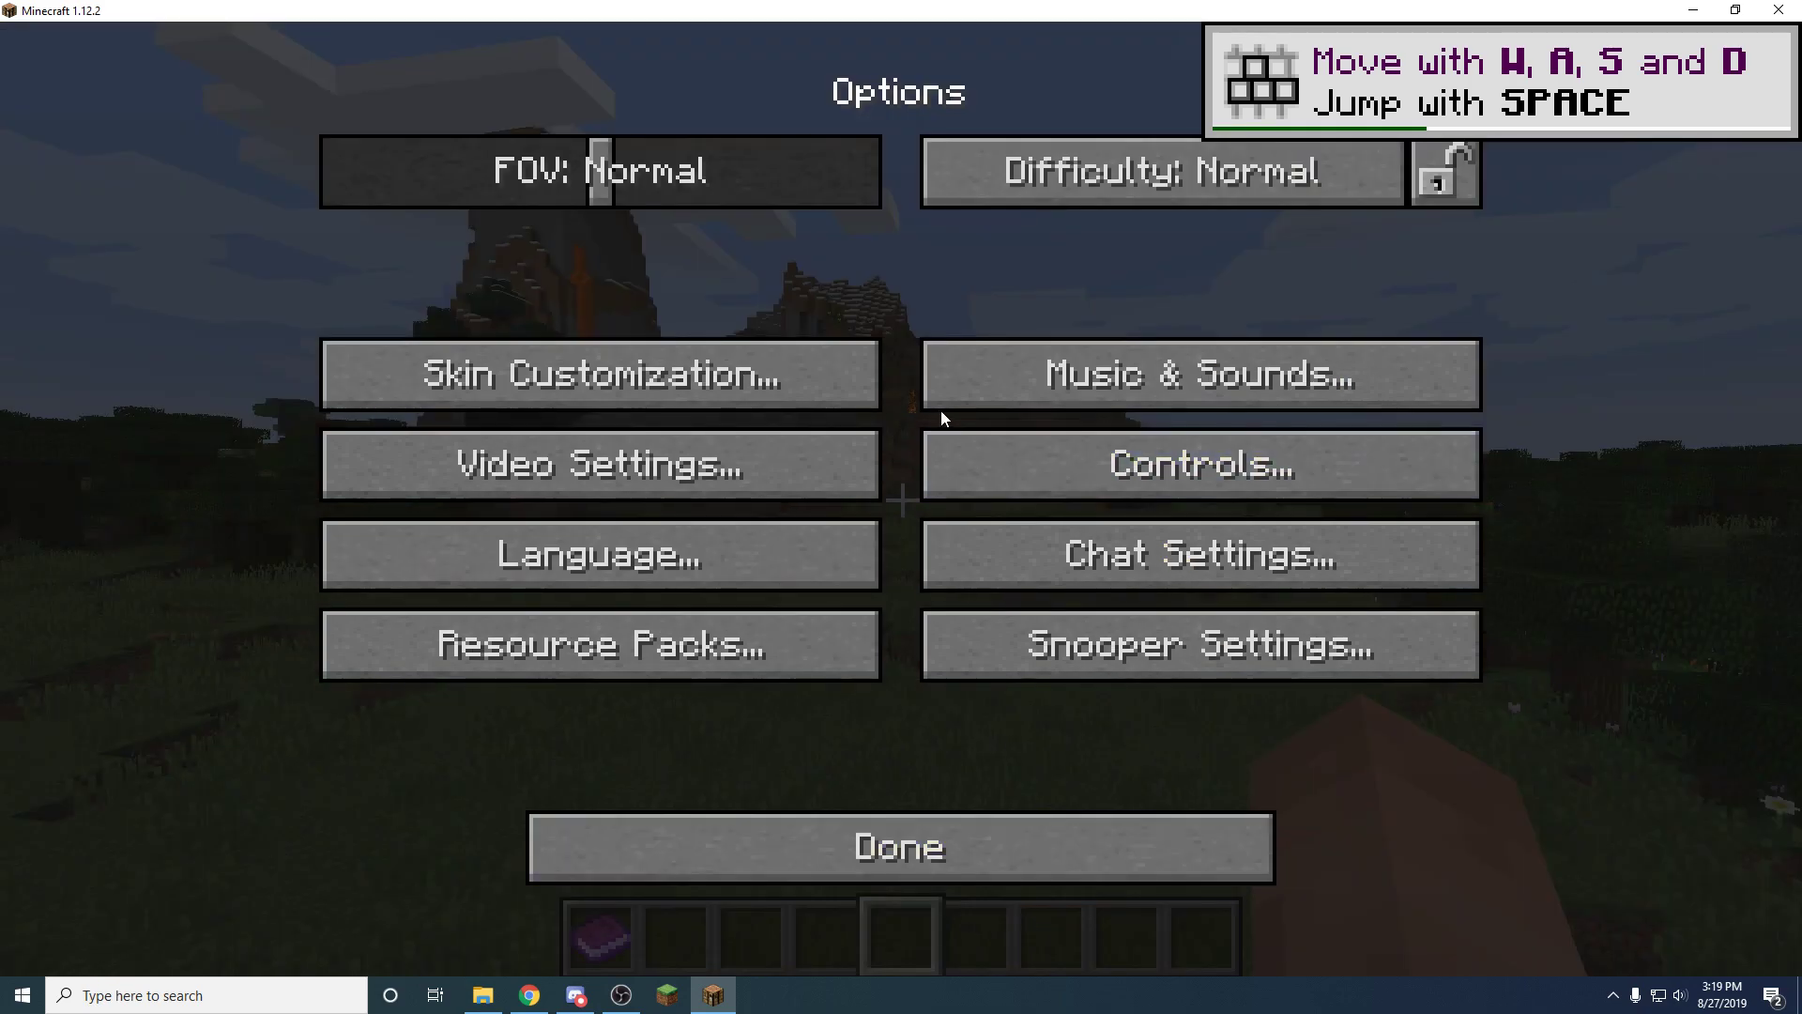
click(959, 847)
key(Escape)
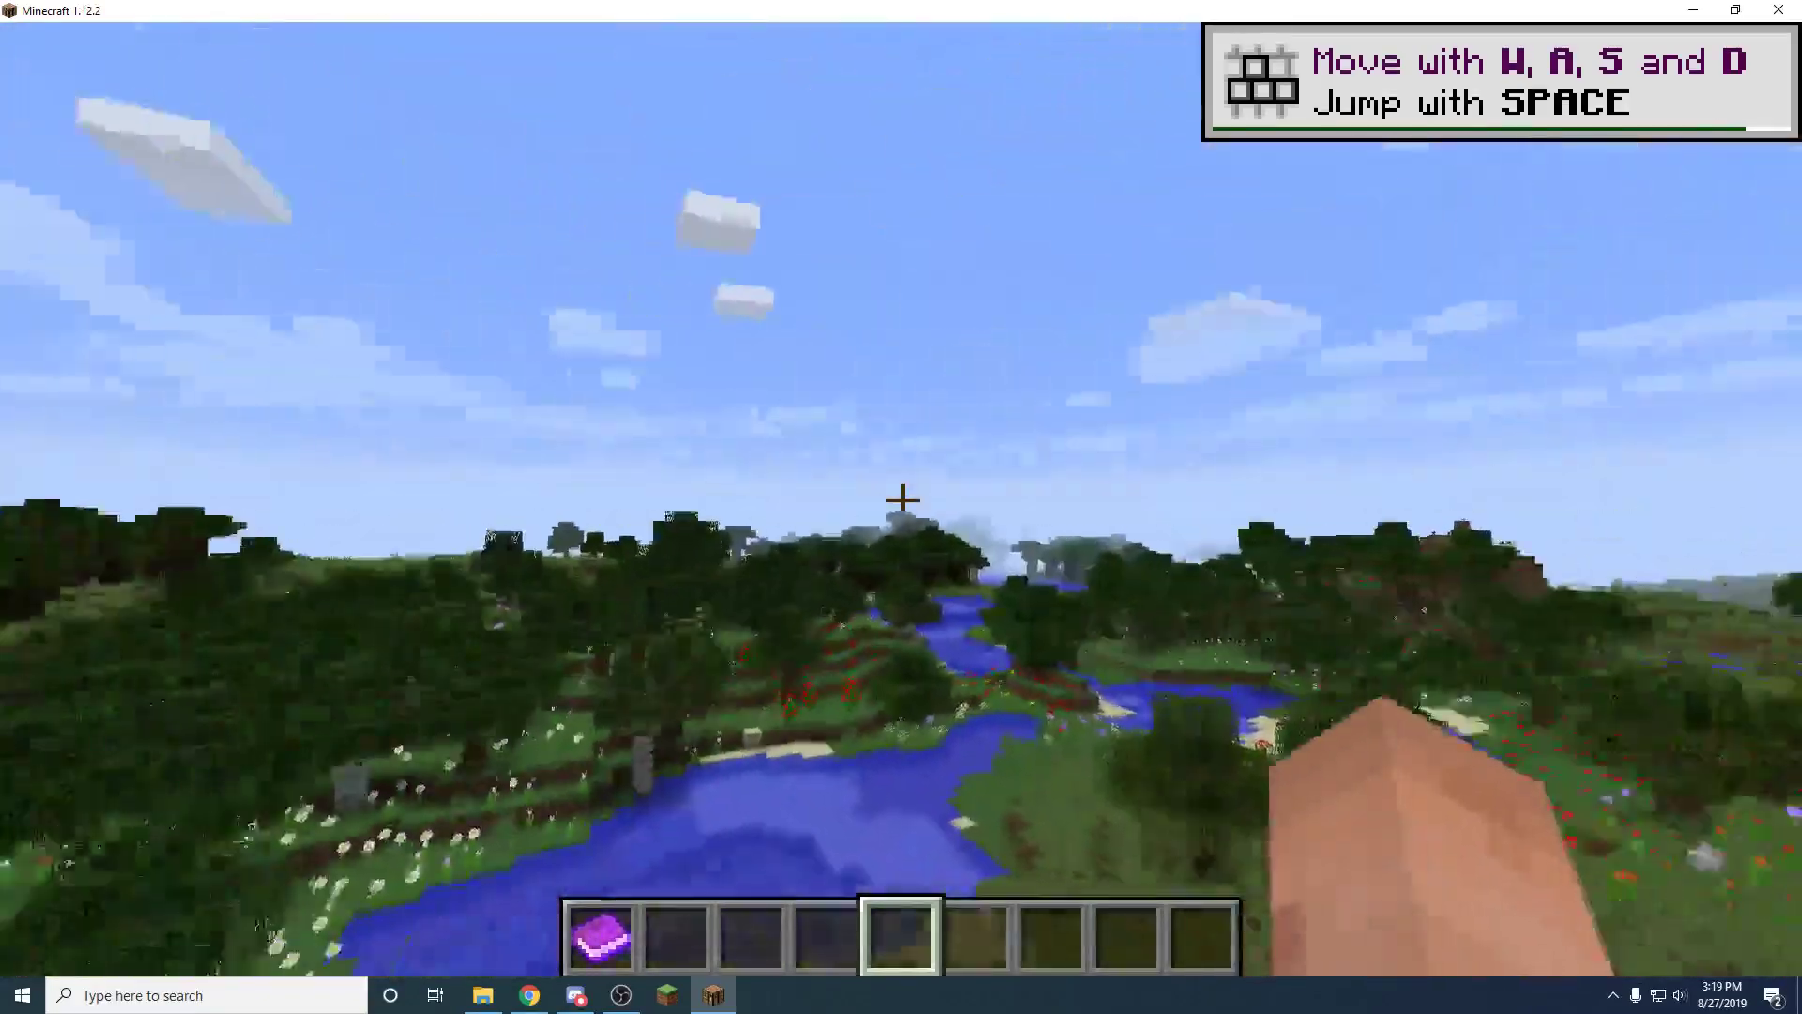
Switch the camera to the third-person view facing the front of the character
key(F5)
key(F5)
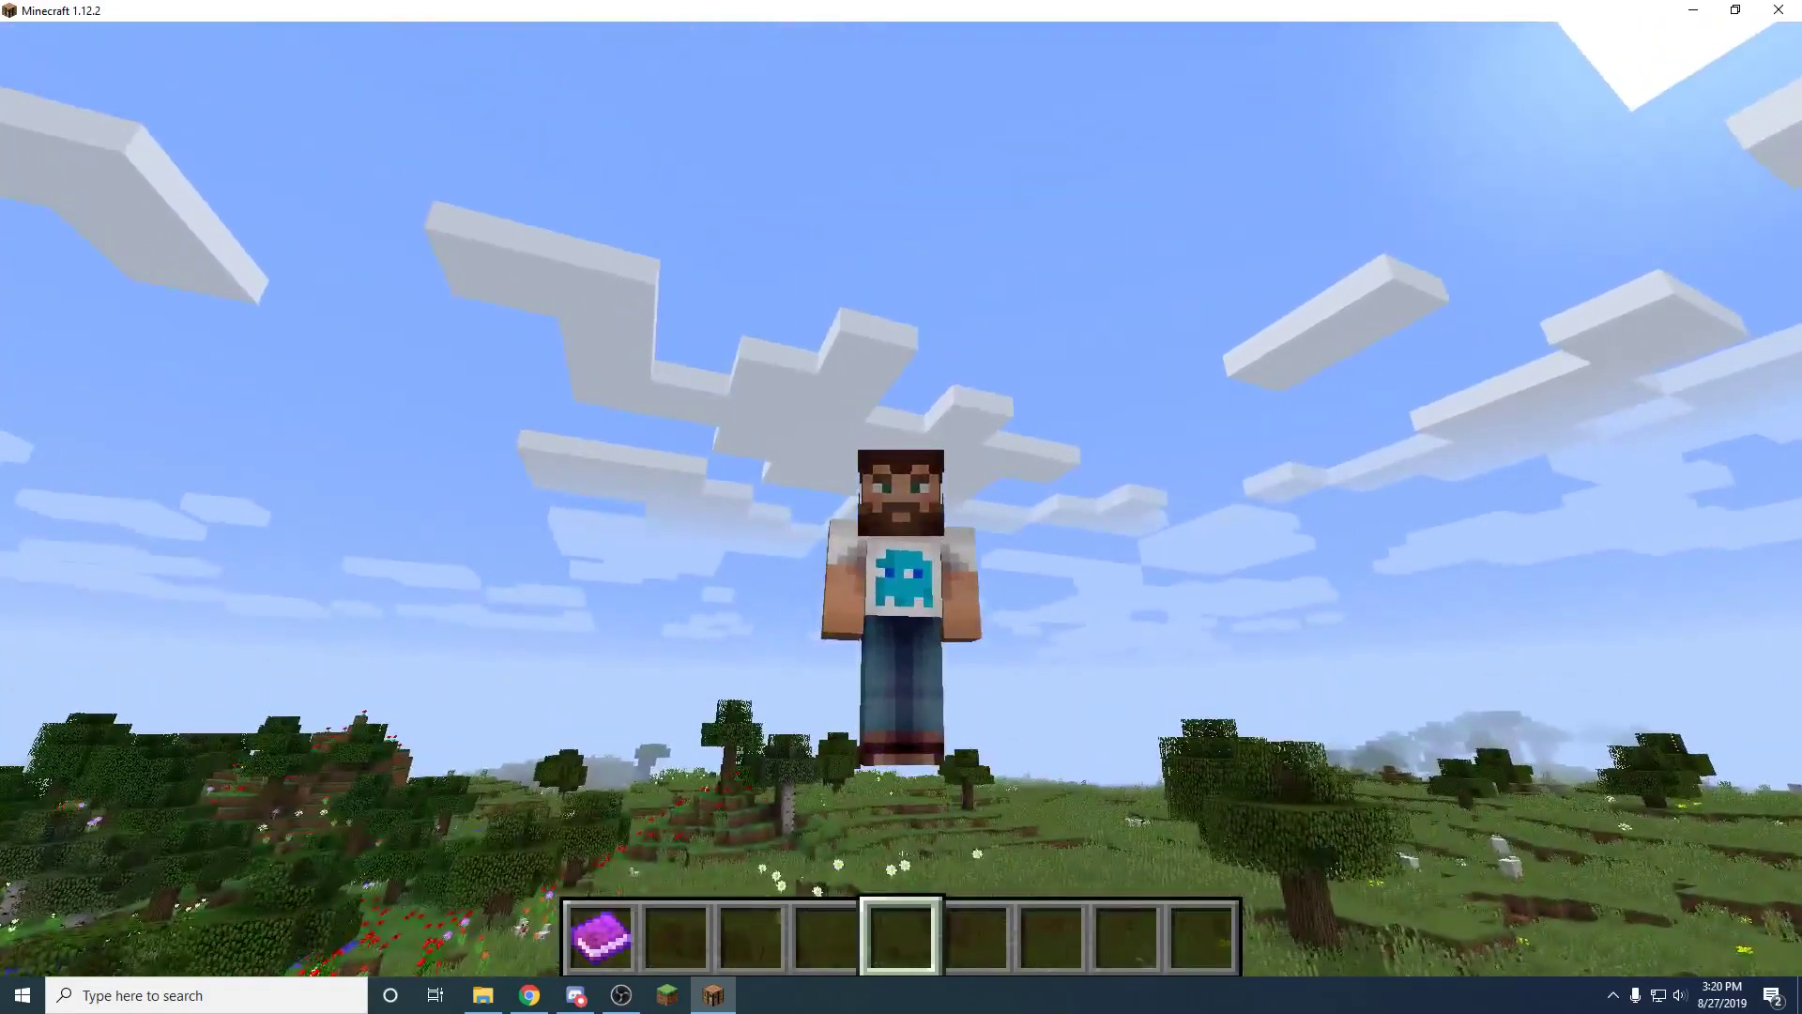
click(901, 507)
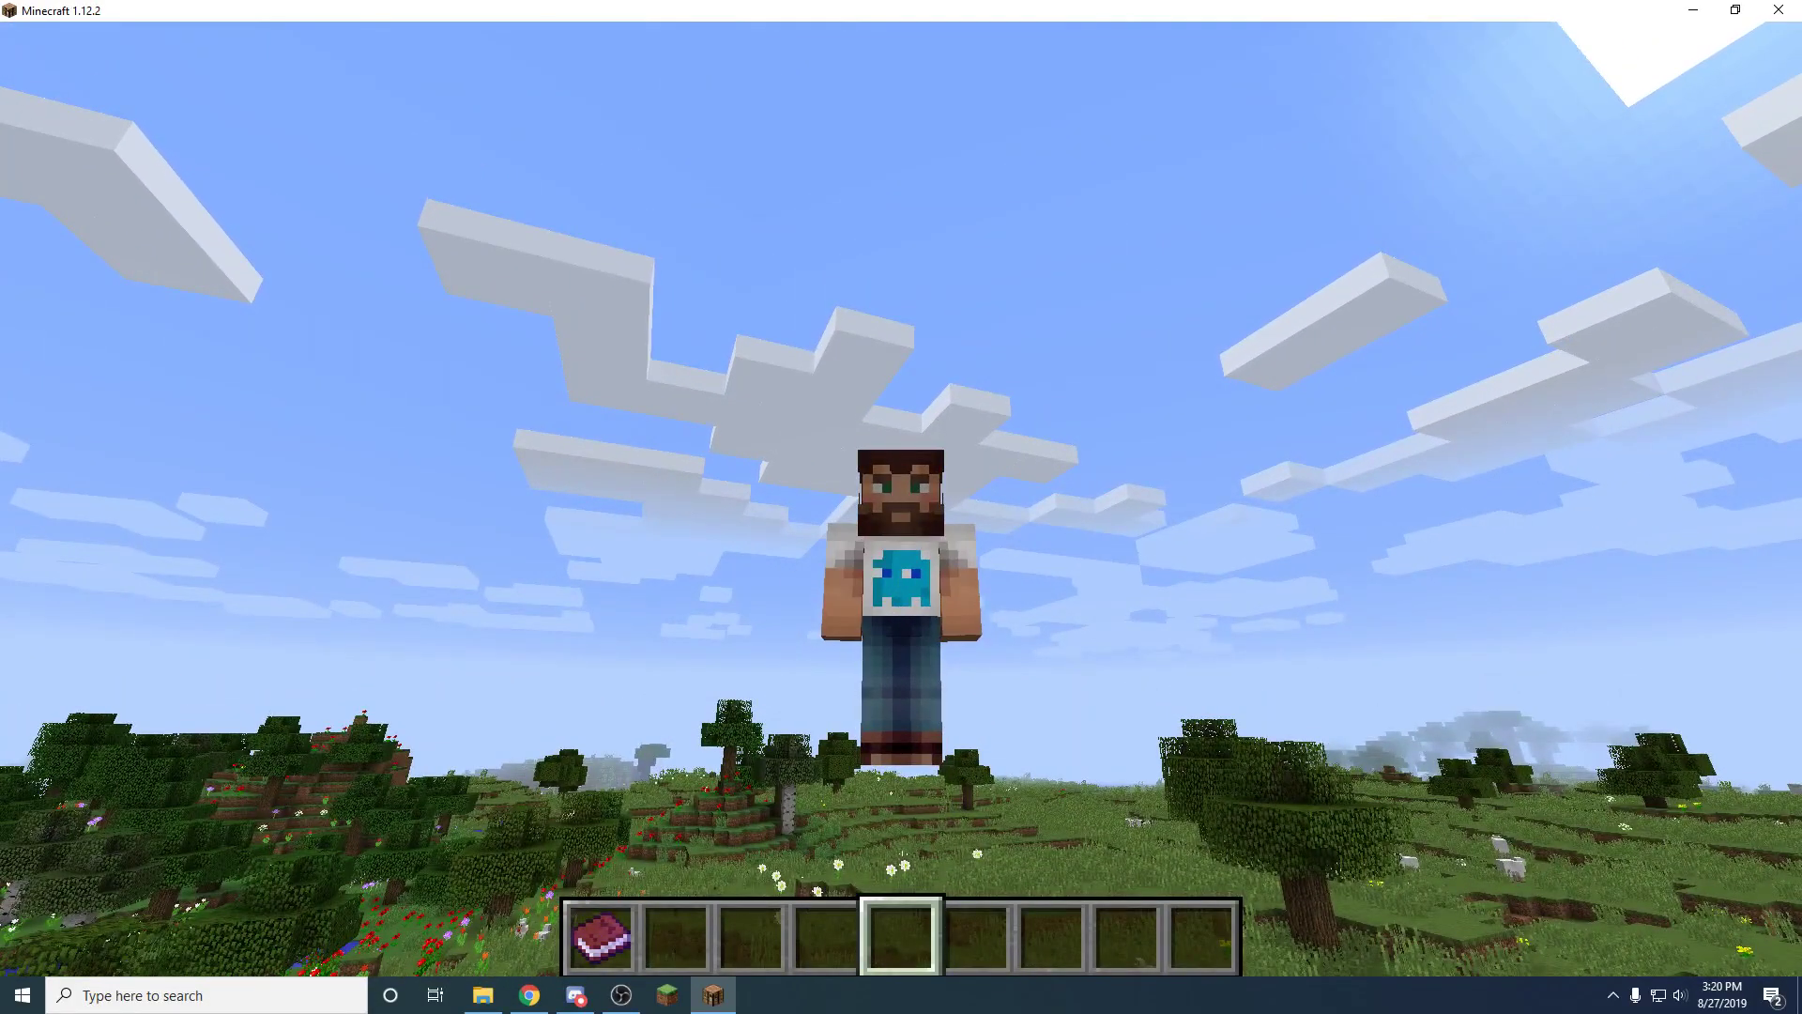